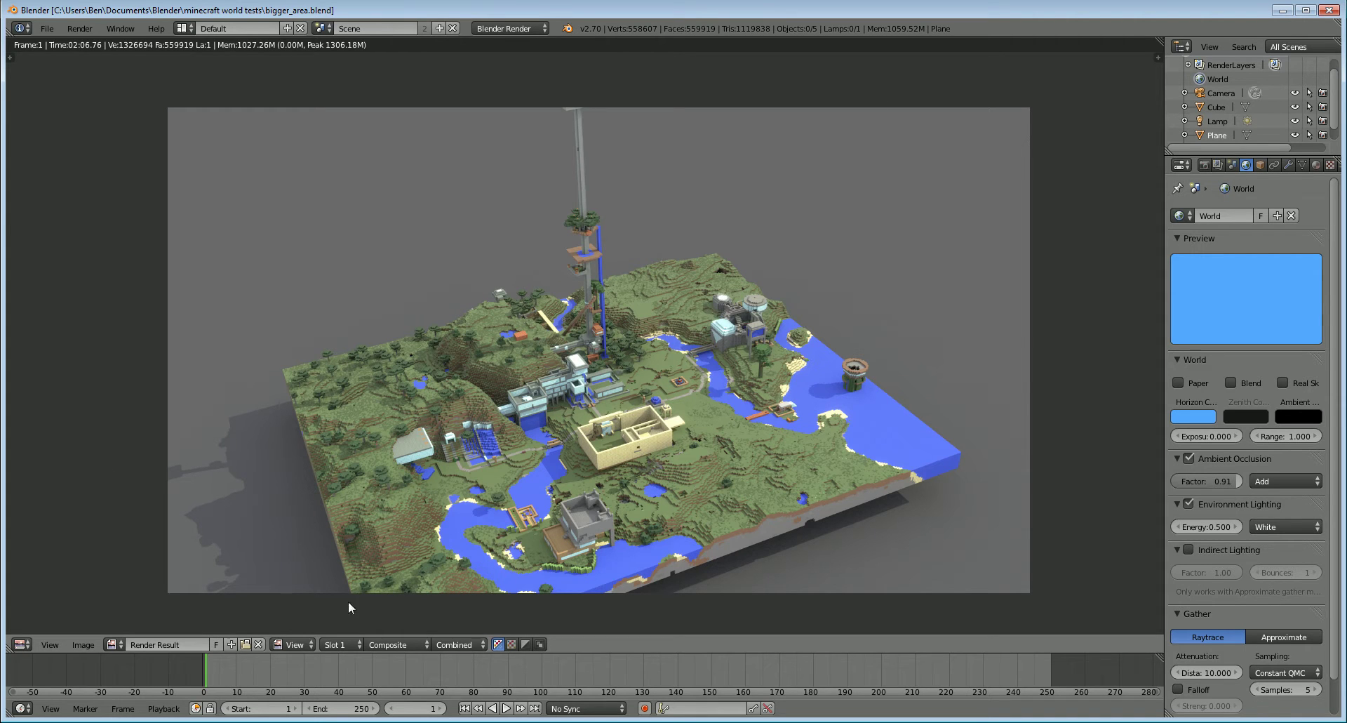
Switch to the browser, review the Mineways page's introduction and sample images, and return to Blender
click(84, 722)
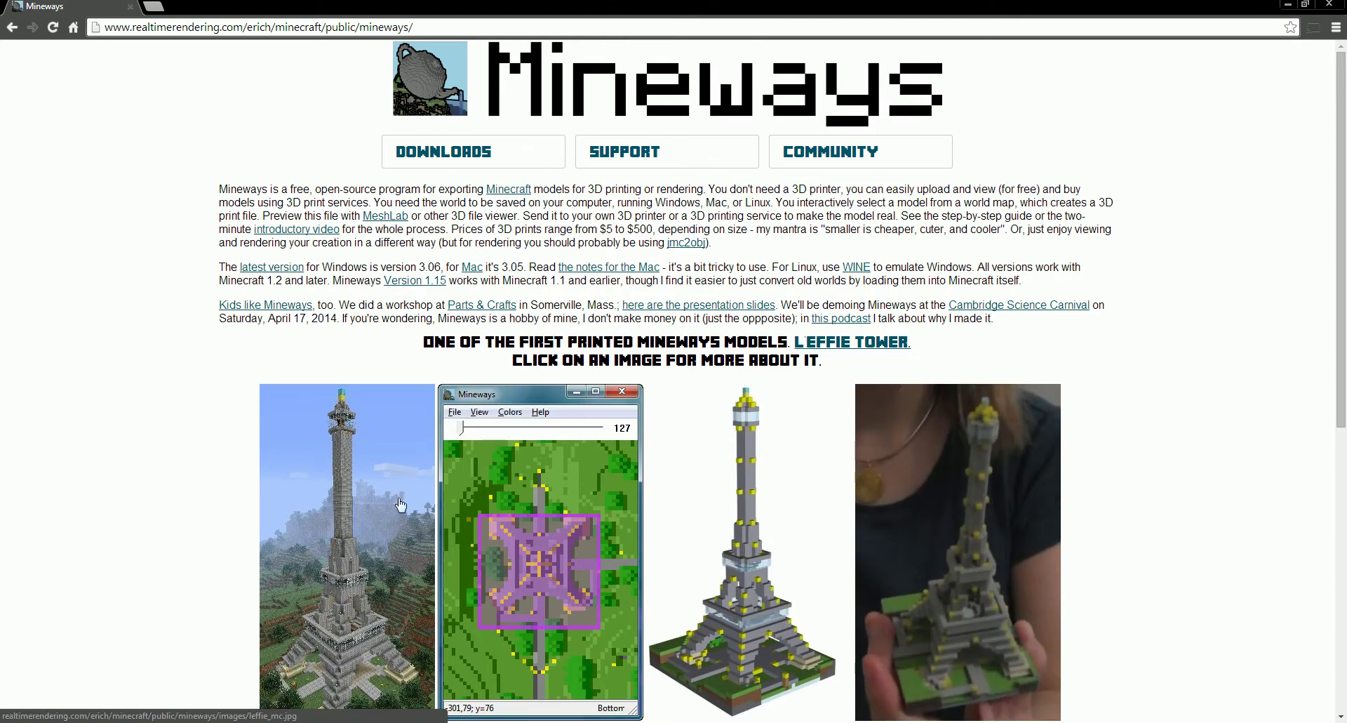
scroll(181, 421, down, 5)
scroll(181, 421, up, 5)
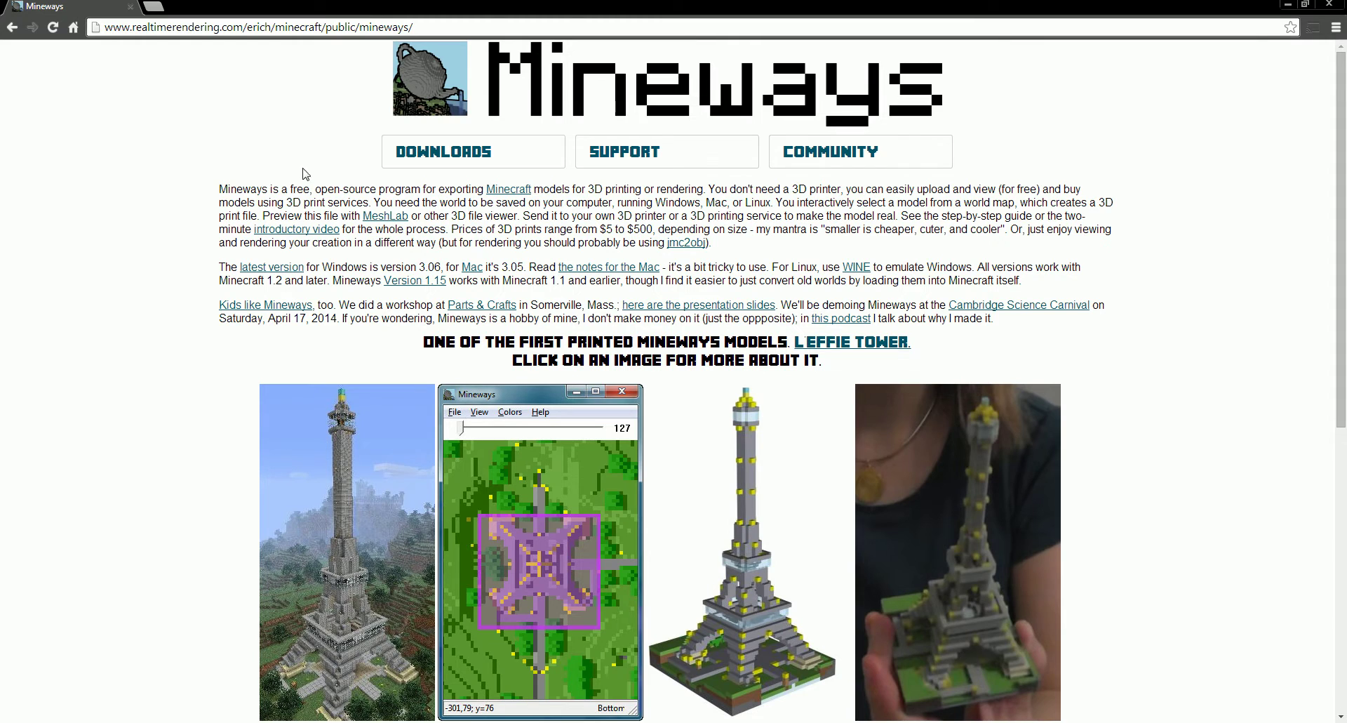
scroll(82, 413, down, 2)
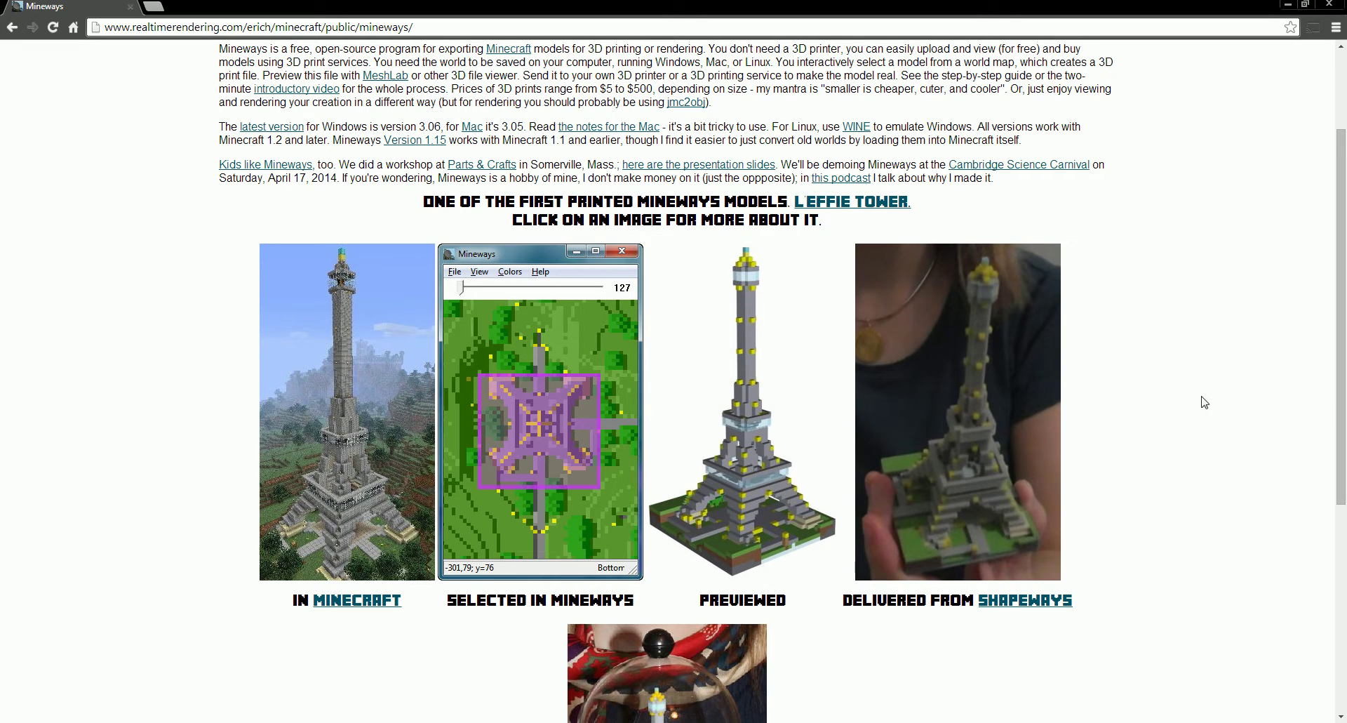
scroll(498, 229, up, 2)
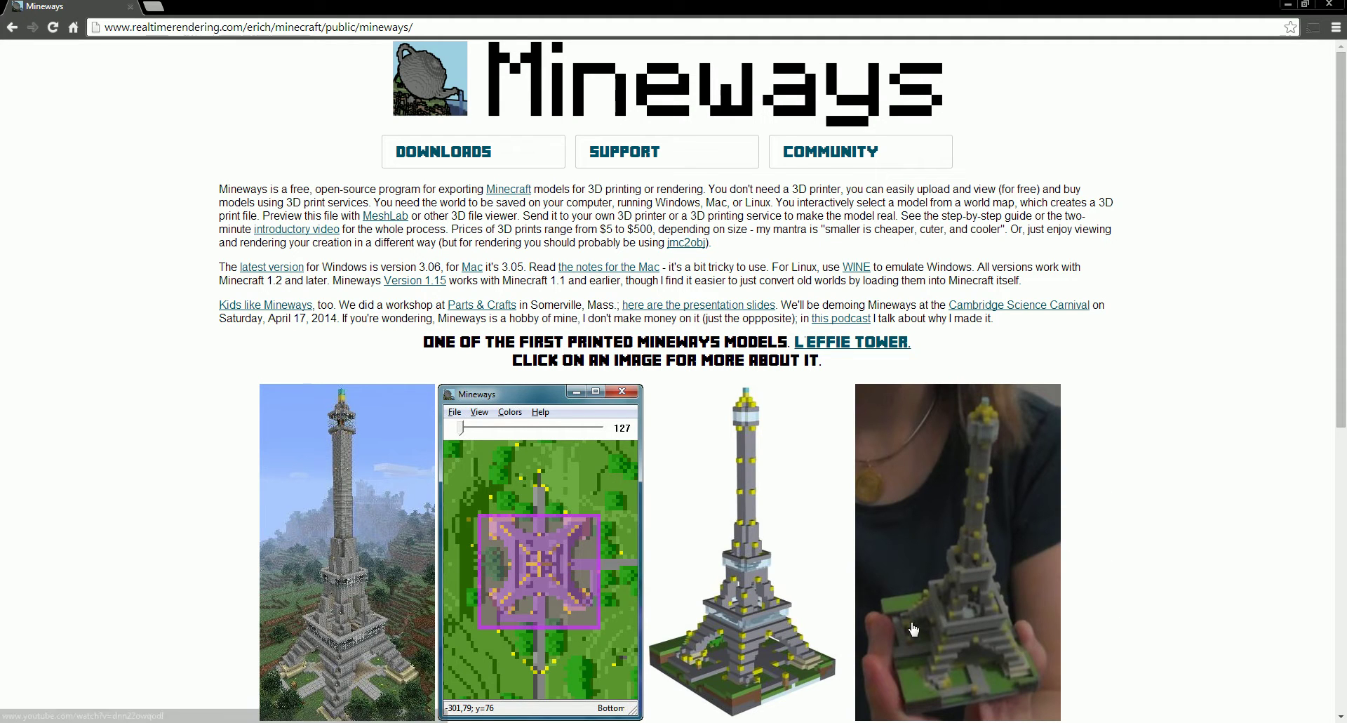
click(1294, 8)
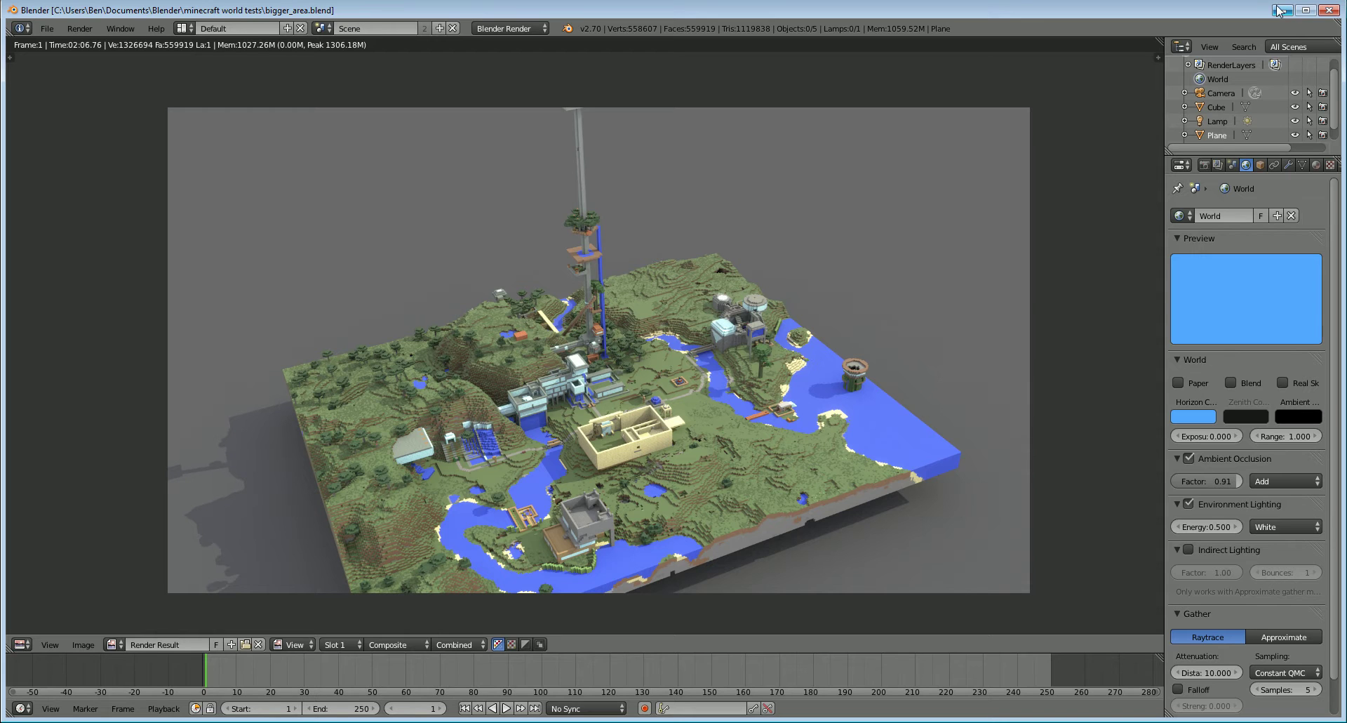
Examine the Minecraft world render up close and compare the image across the render slots
scroll(577, 458, up, 1)
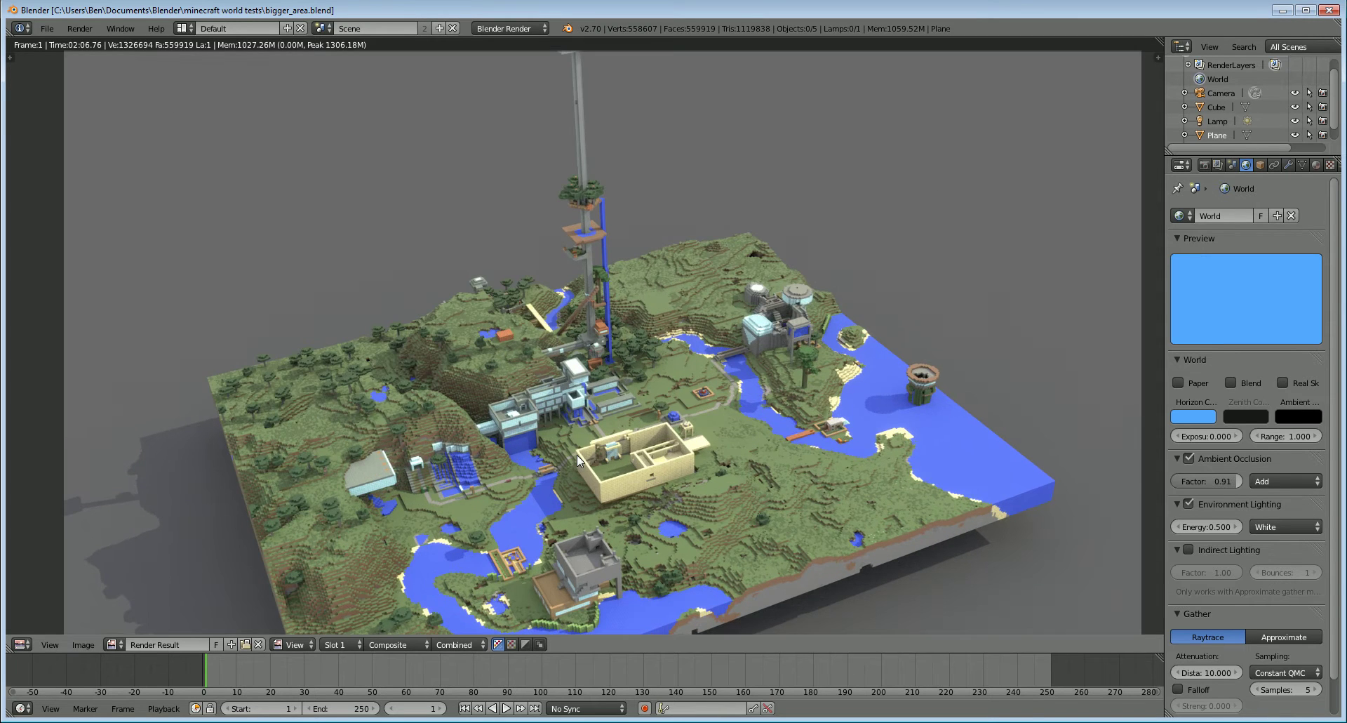
scroll(578, 458, down, 1)
key(j)
key(j)
key(j)
key(j)
key(j)
key(j)
key(j)
Change the render image area to the 3D View and inspect the terrain mesh and its buildings up close
click(22, 644)
click(42, 631)
middle_drag(489, 404, 435, 338)
scroll(436, 338, up, 3)
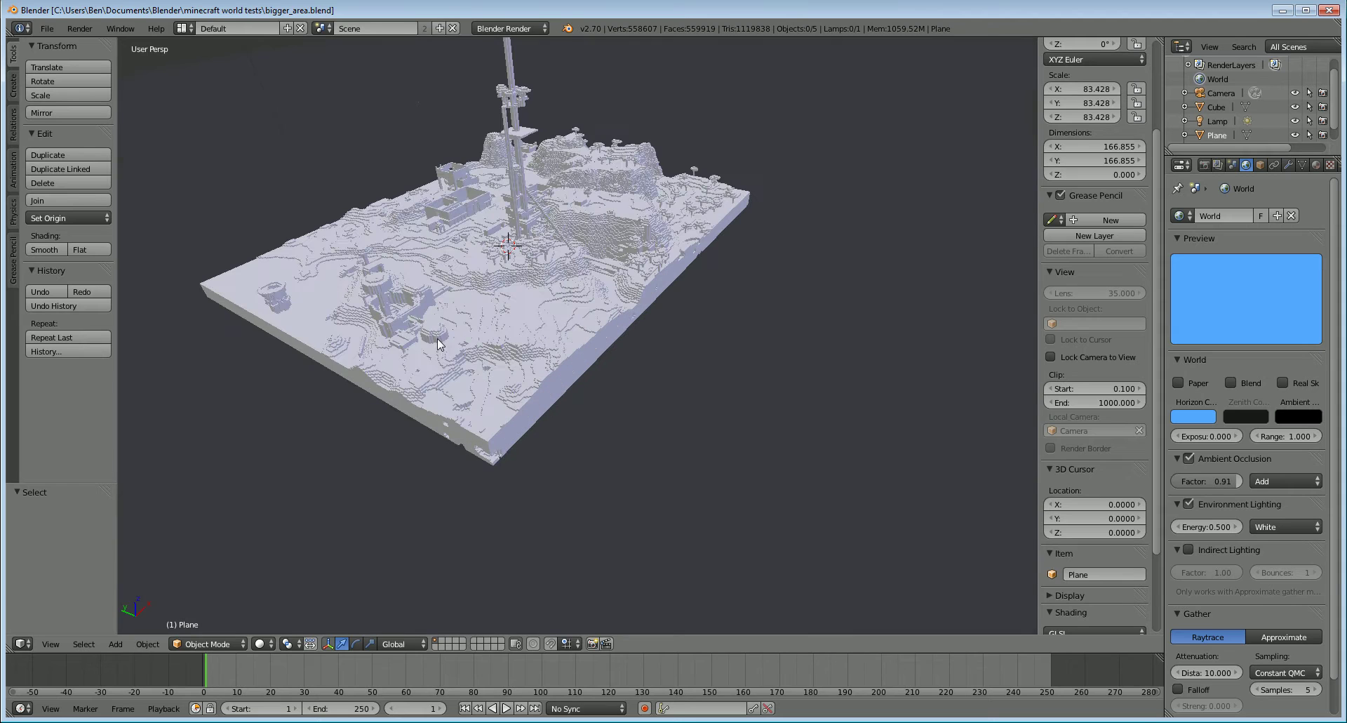
scroll(620, 333, up, 2)
middle_drag(621, 333, 730, 432)
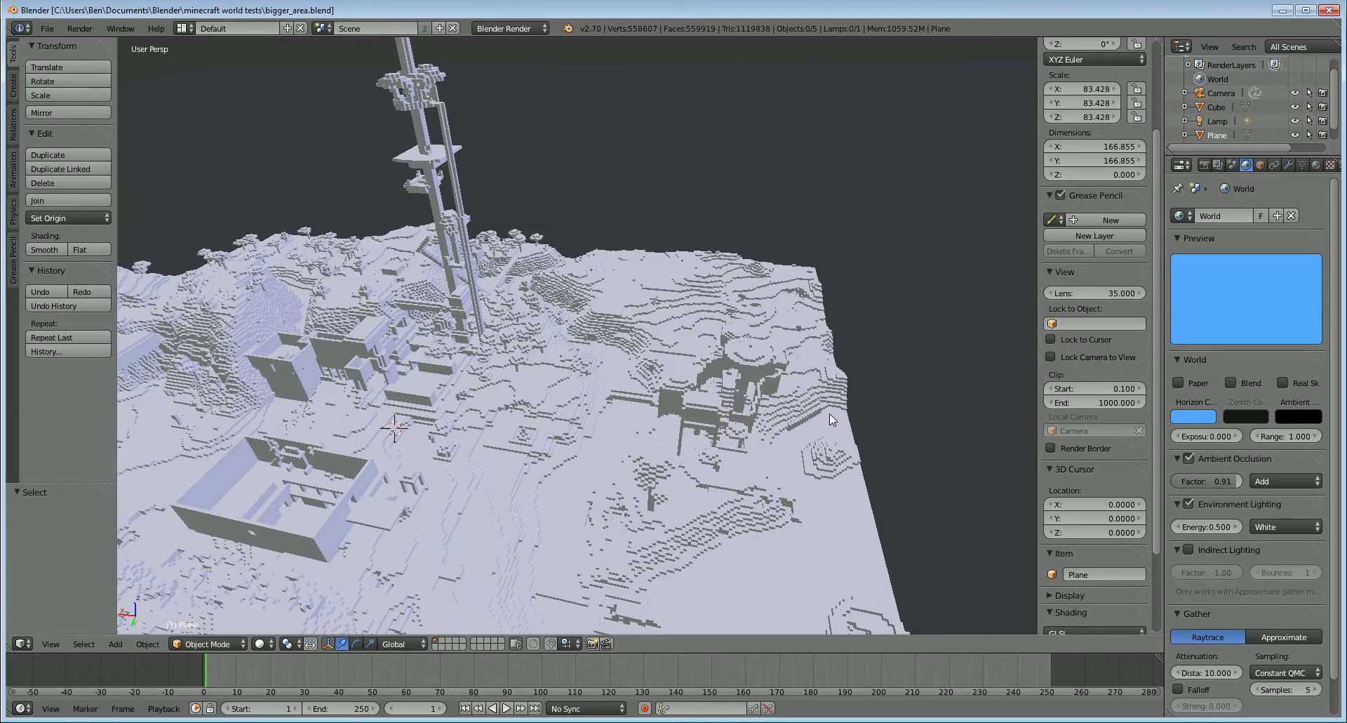
middle_drag(829, 418, 761, 422)
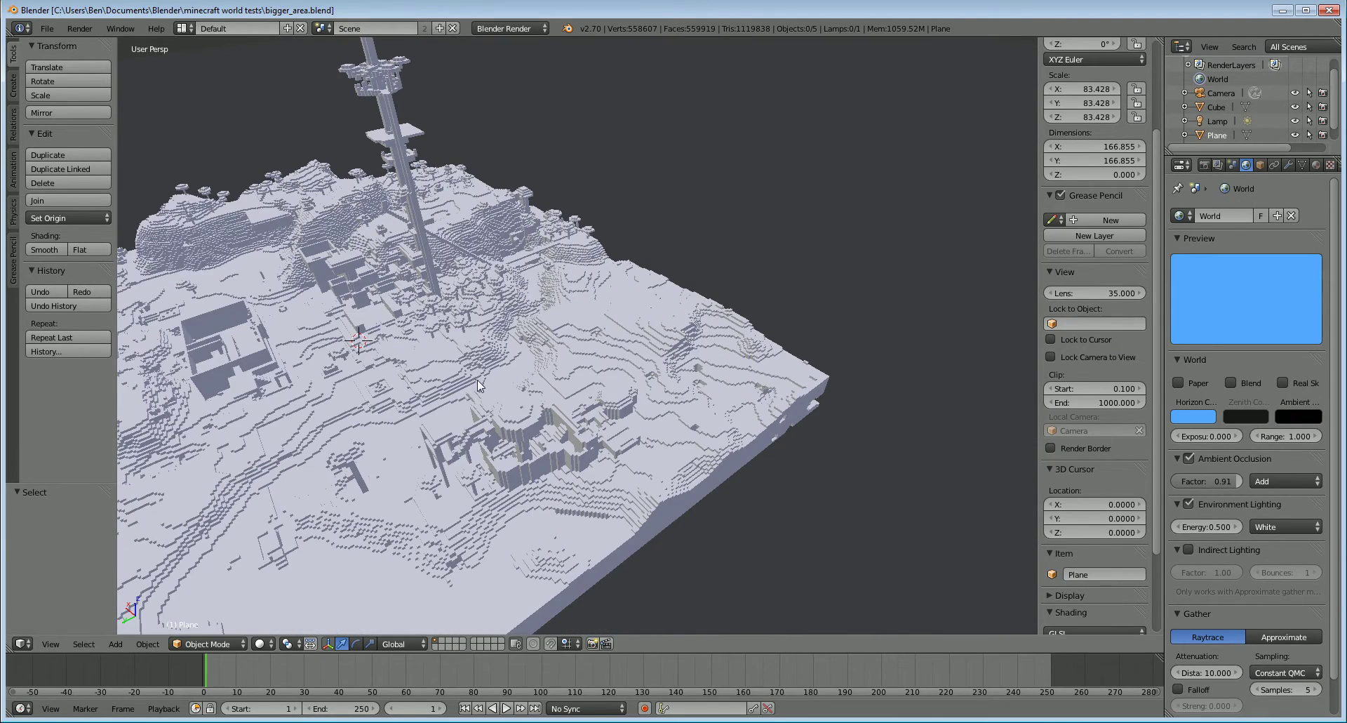
middle_drag(477, 380, 522, 358)
scroll(574, 401, up, 10)
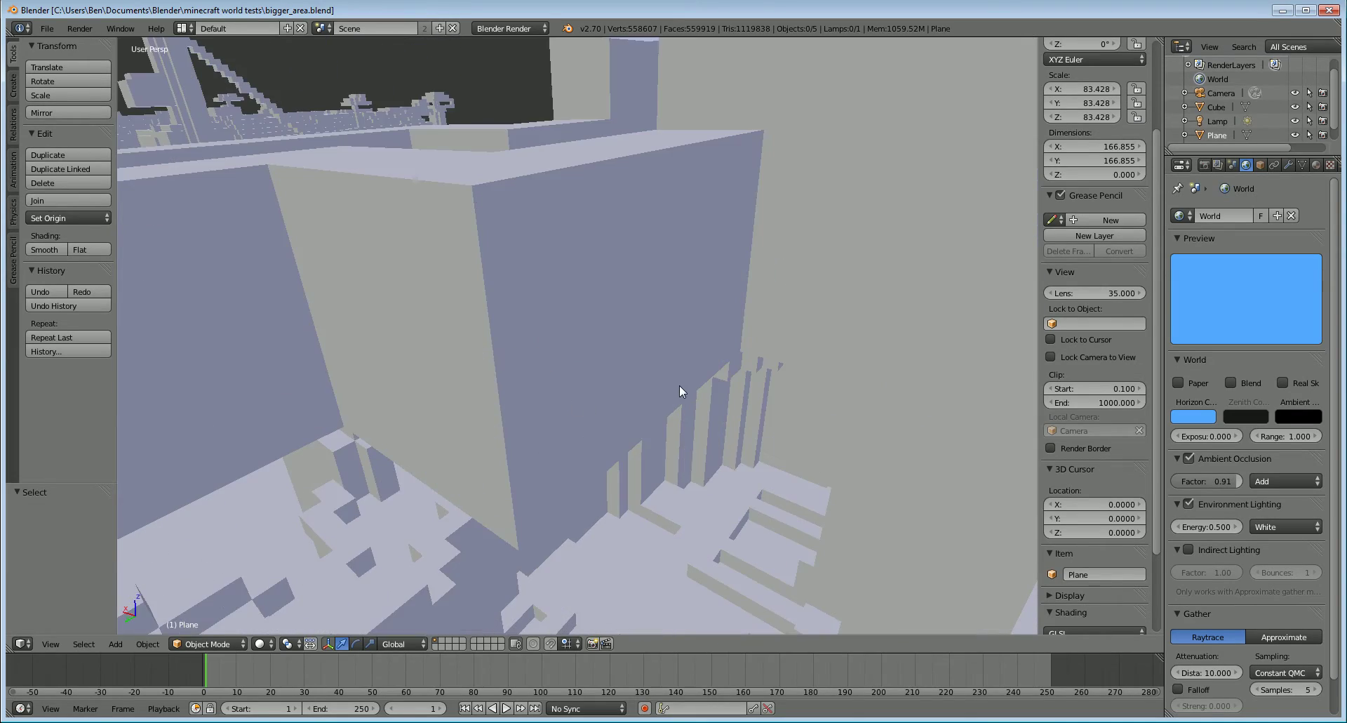
scroll(679, 388, down, 5)
middle_drag(658, 386, 631, 365)
middle_drag(409, 287, 432, 292)
Inspect the terrain's geometry in wireframe, return to solid shading, and look over the whole model
key(z)
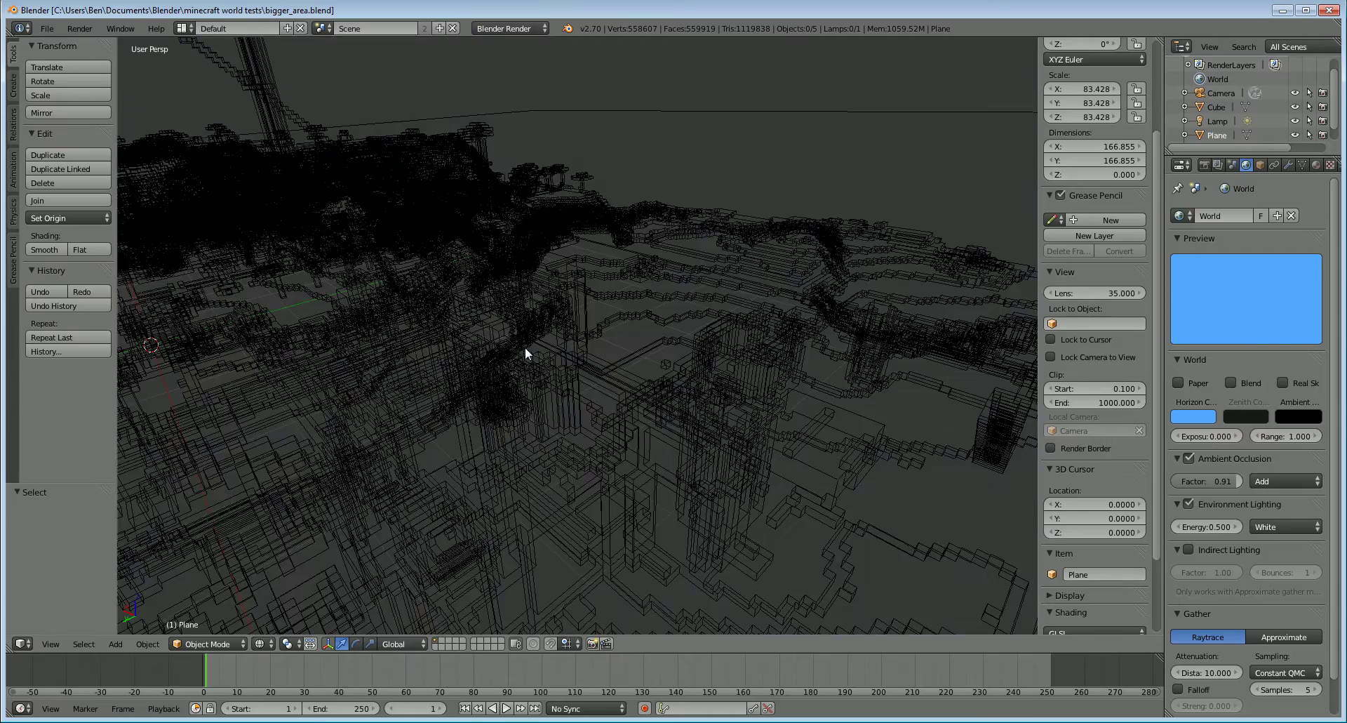
mouse_move(524, 346)
middle_down()
mouse_move(573, 325)
mouse_move(536, 353)
middle_up()
key(z)
mouse_move(427, 339)
middle_down()
mouse_move(482, 365)
mouse_move(494, 337)
mouse_move(515, 339)
middle_up()
scroll(515, 340, down, 5)
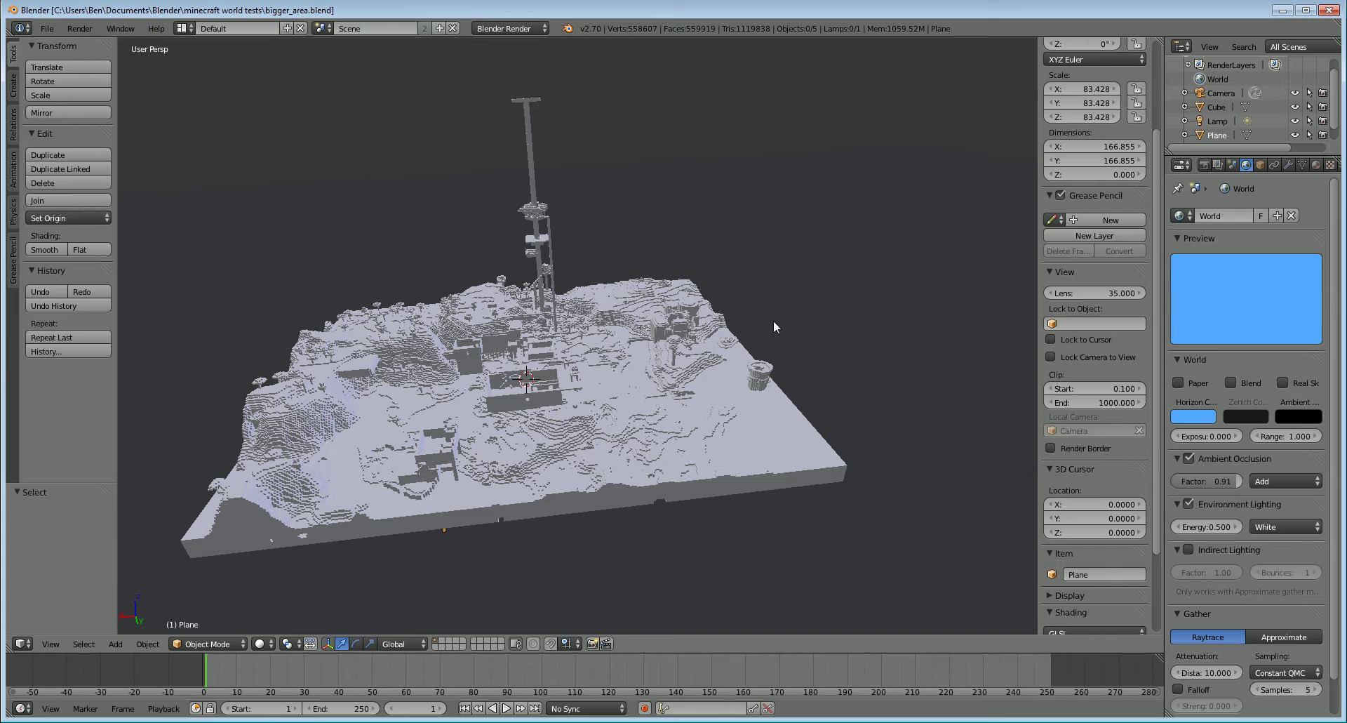
Set the viewport shading to Texture and examine the textured terrain, water and buildings
click(263, 644)
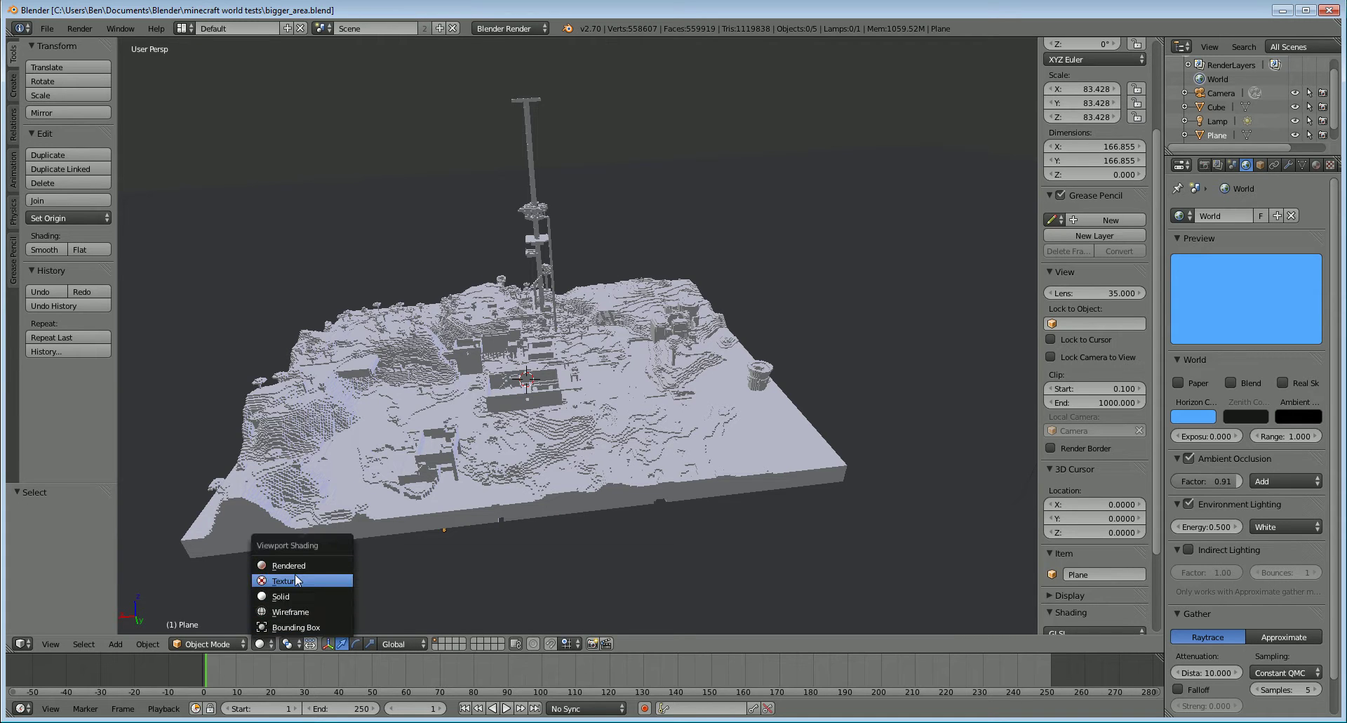
click(295, 574)
middle_drag(550, 386, 528, 403)
scroll(528, 403, up, 3)
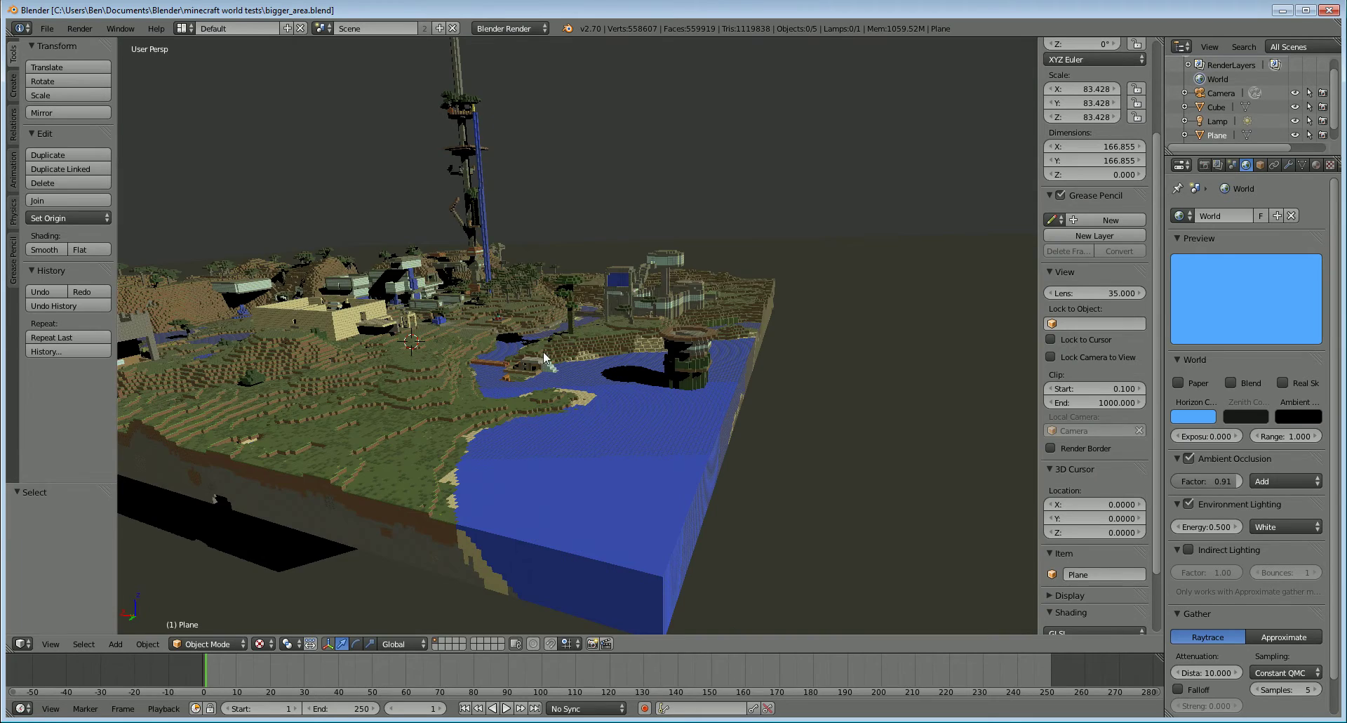
middle_drag(543, 351, 589, 385)
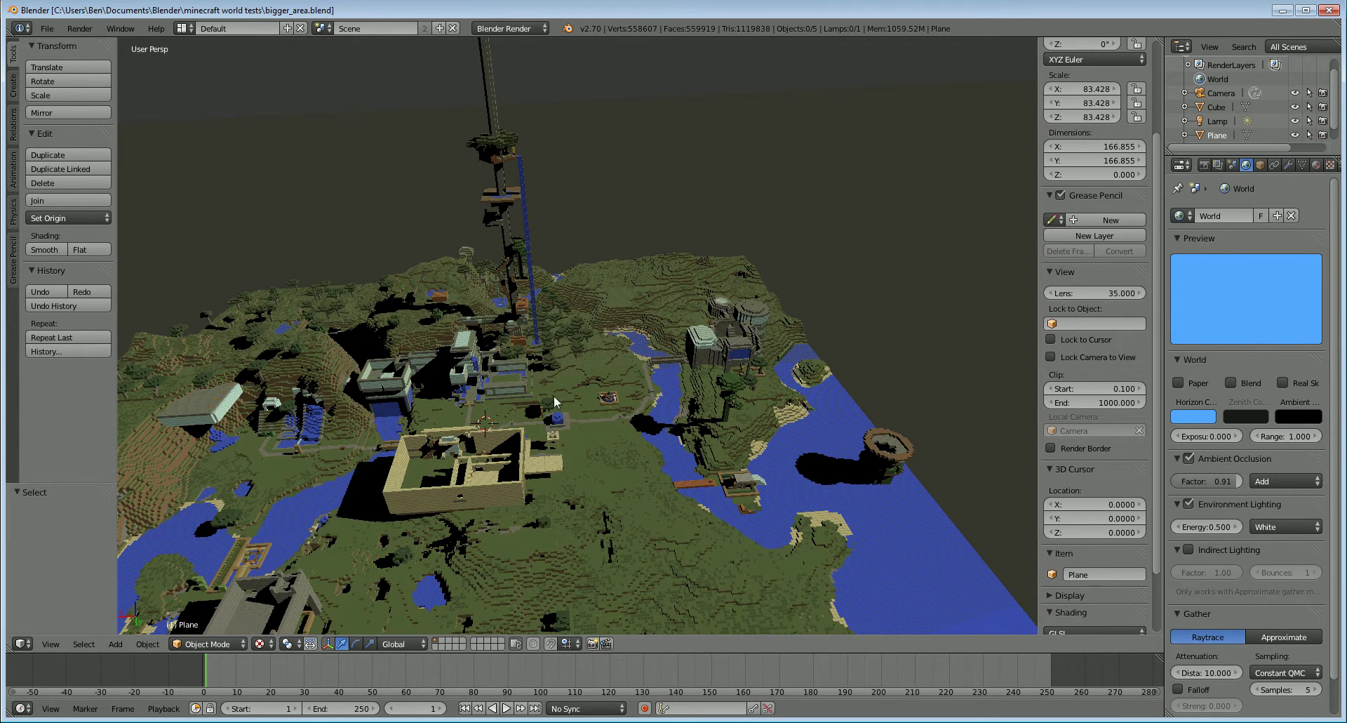
scroll(546, 452, down, 2)
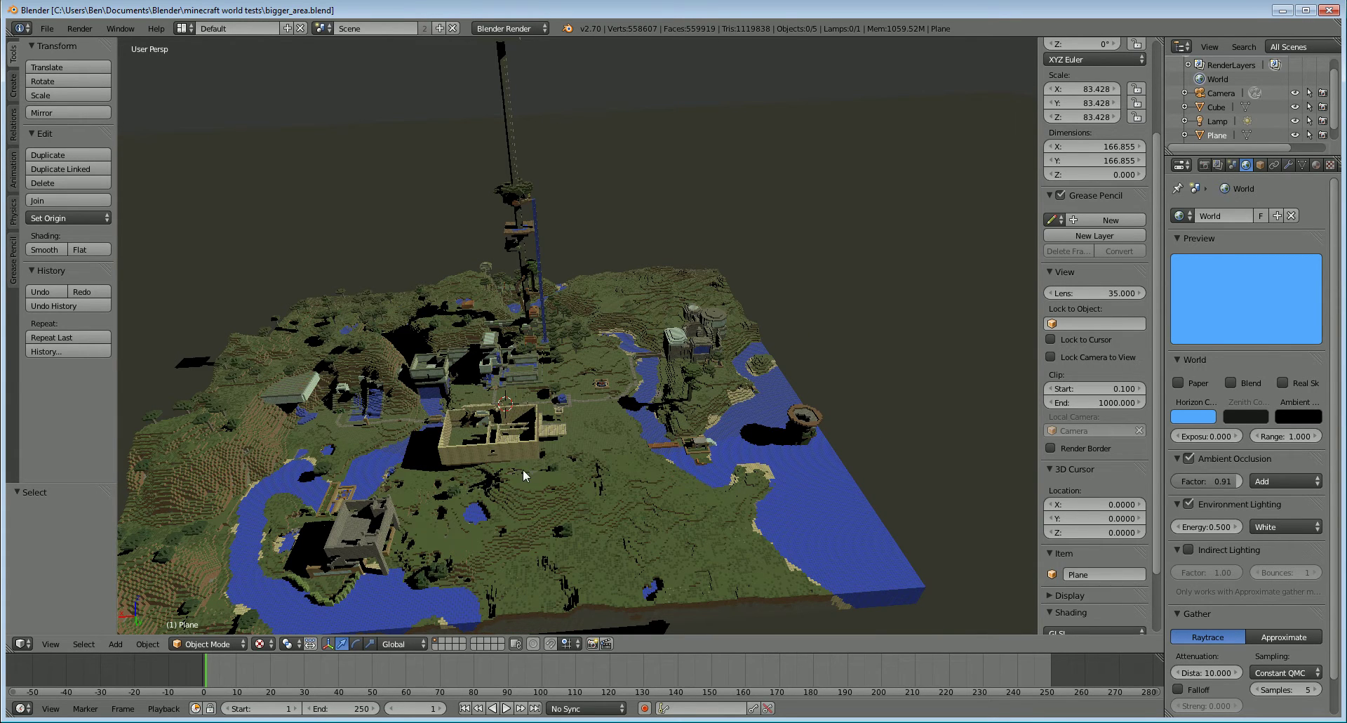
scroll(474, 487, up, 3)
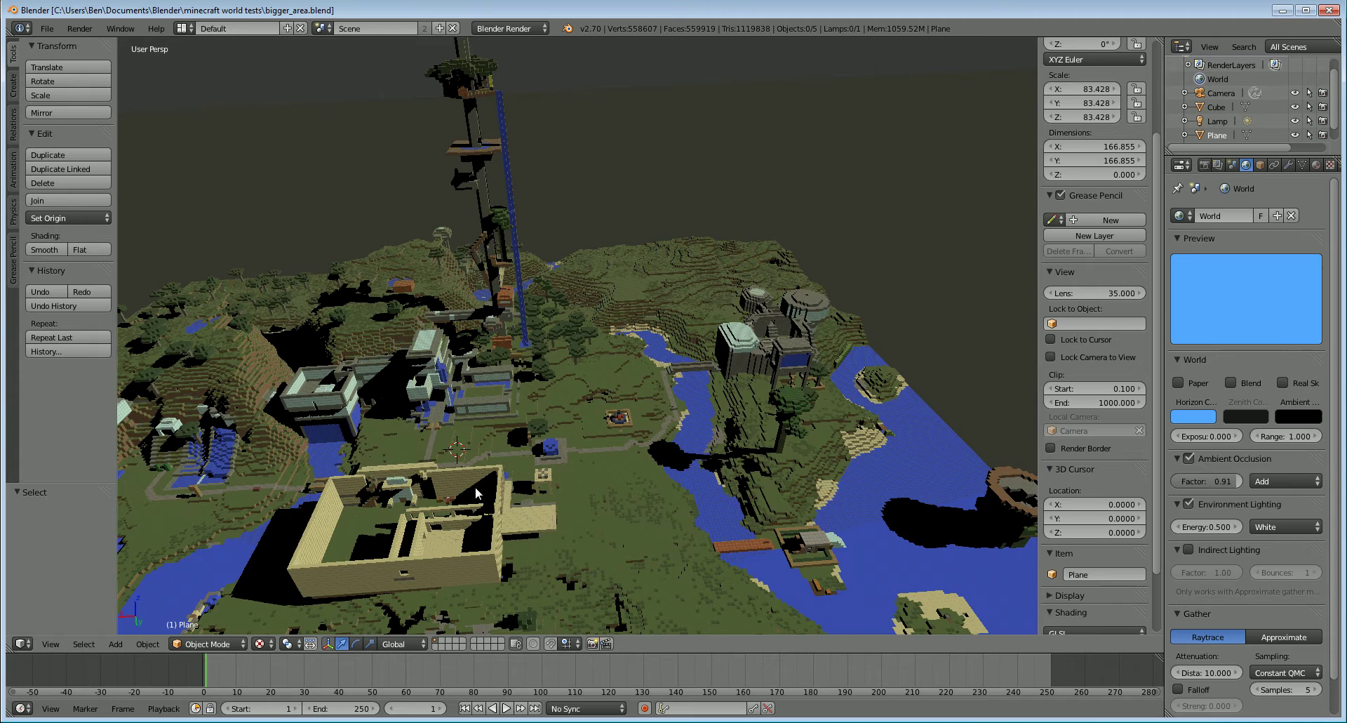
scroll(474, 487, down, 4)
Select the ground plane and examine the scene from below and from the side
right_click(503, 408)
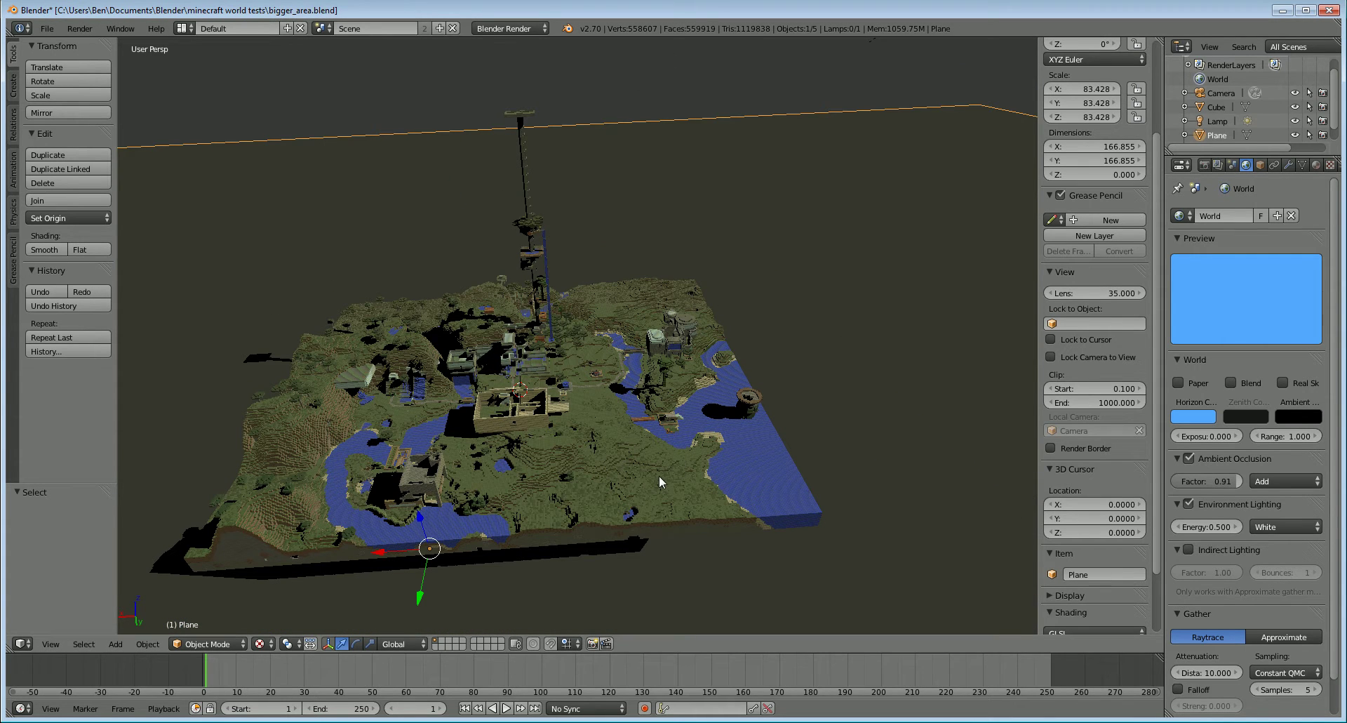
middle_drag(659, 474, 637, 28)
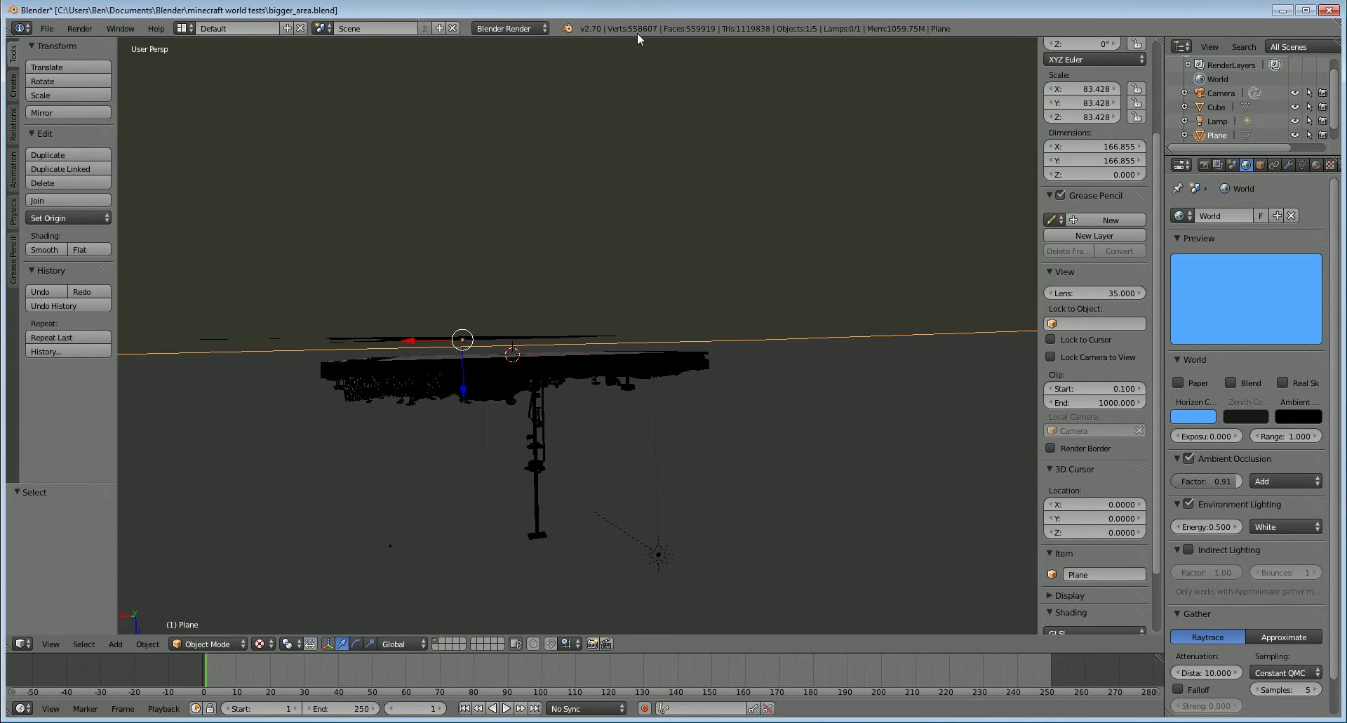
middle_drag(618, 301, 592, 359)
scroll(592, 360, up, 4)
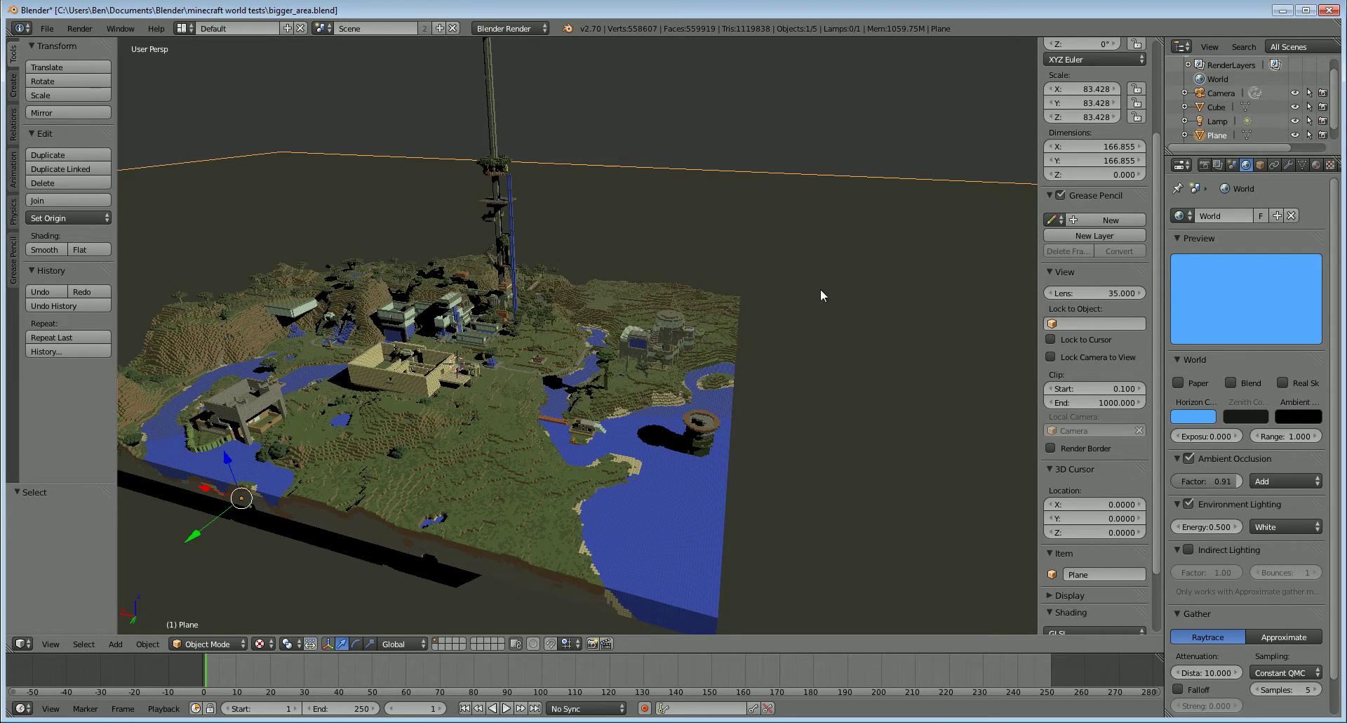
Save the scene, overwriting bigger_area.blend
click(47, 28)
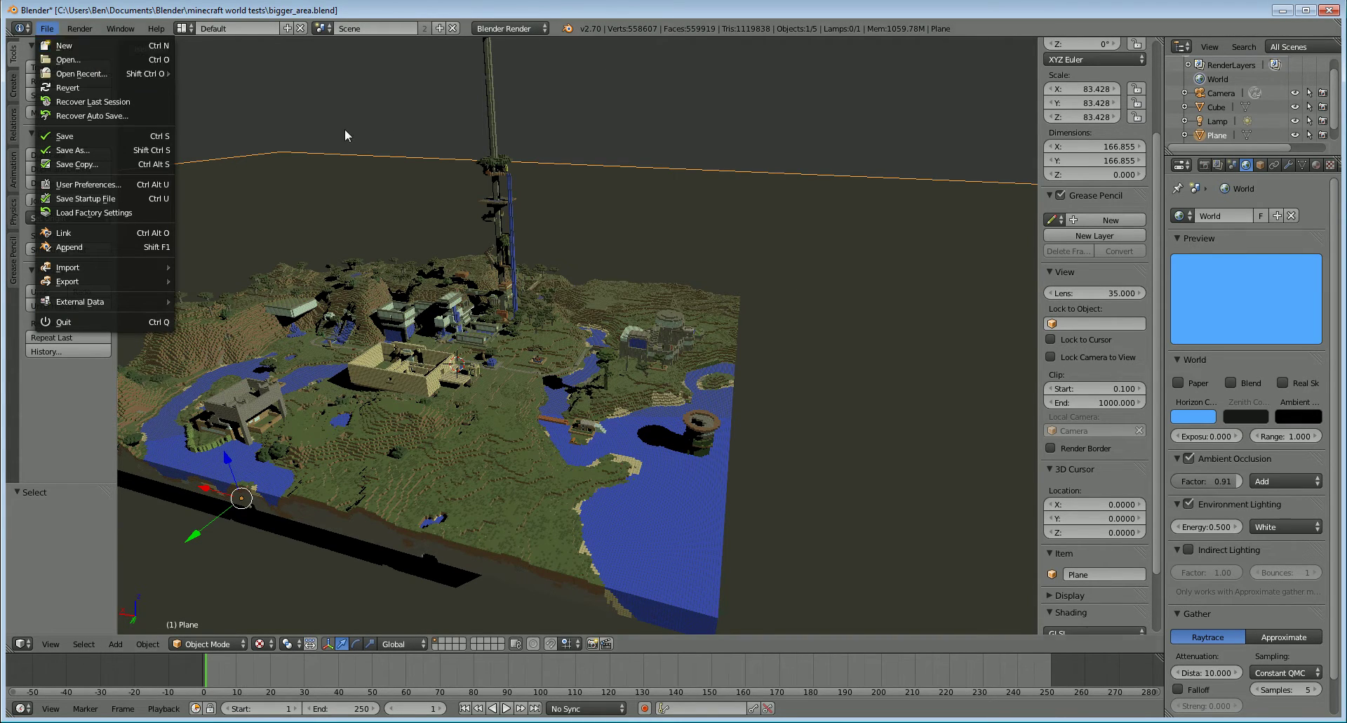
click(384, 129)
key(ctrl+s)
key(Return)
Start a new scene by reloading the start-up file
click(47, 28)
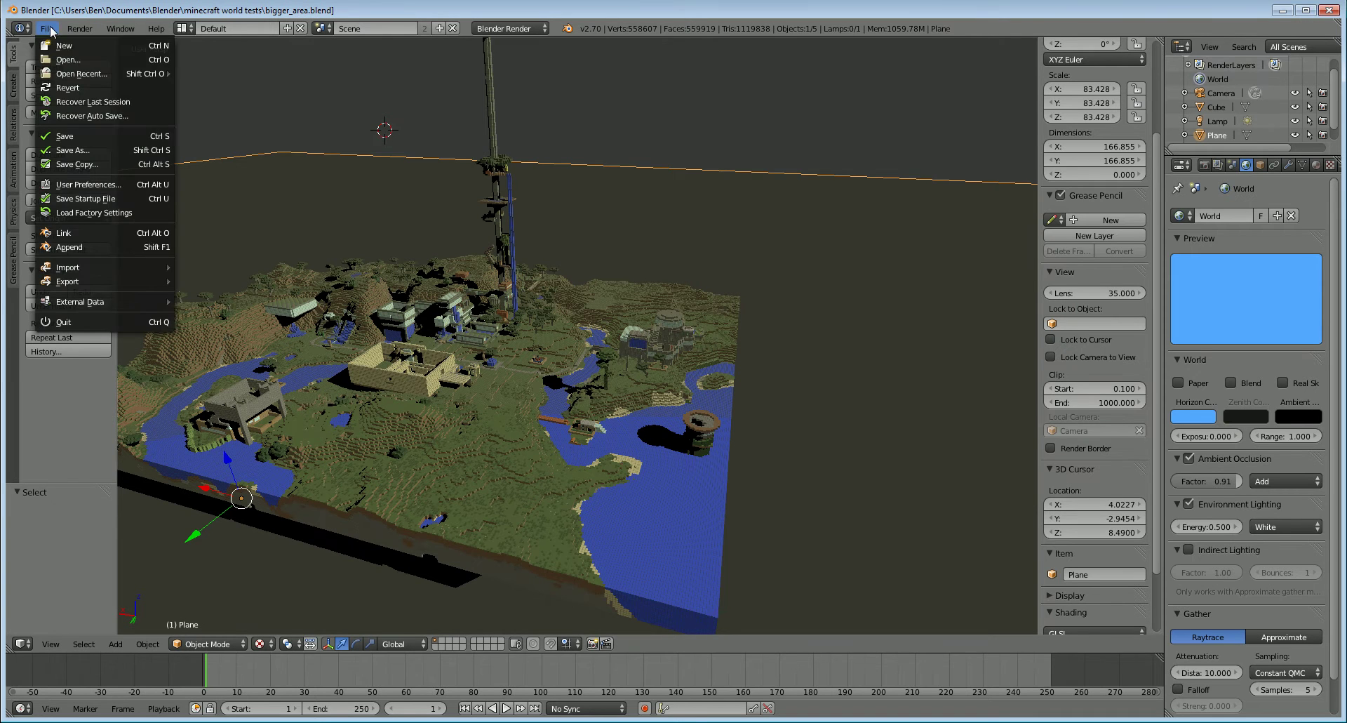
click(64, 46)
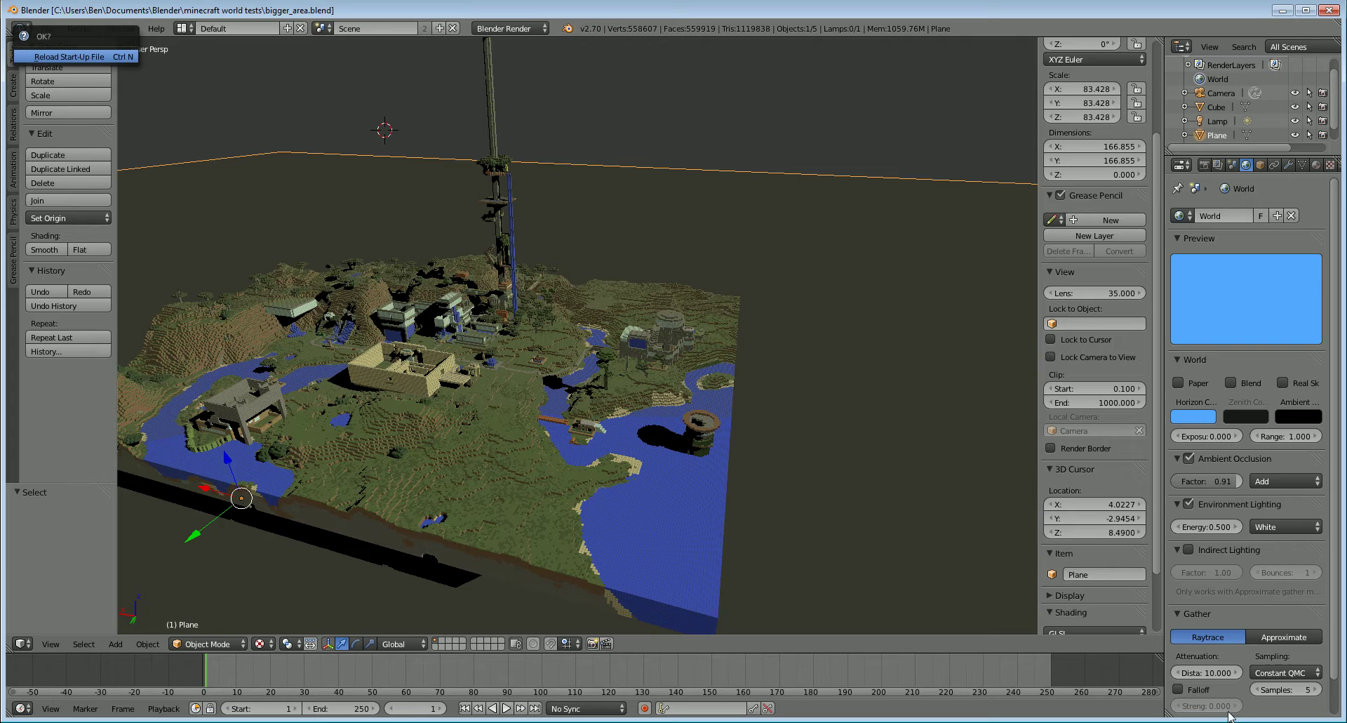
key(Return)
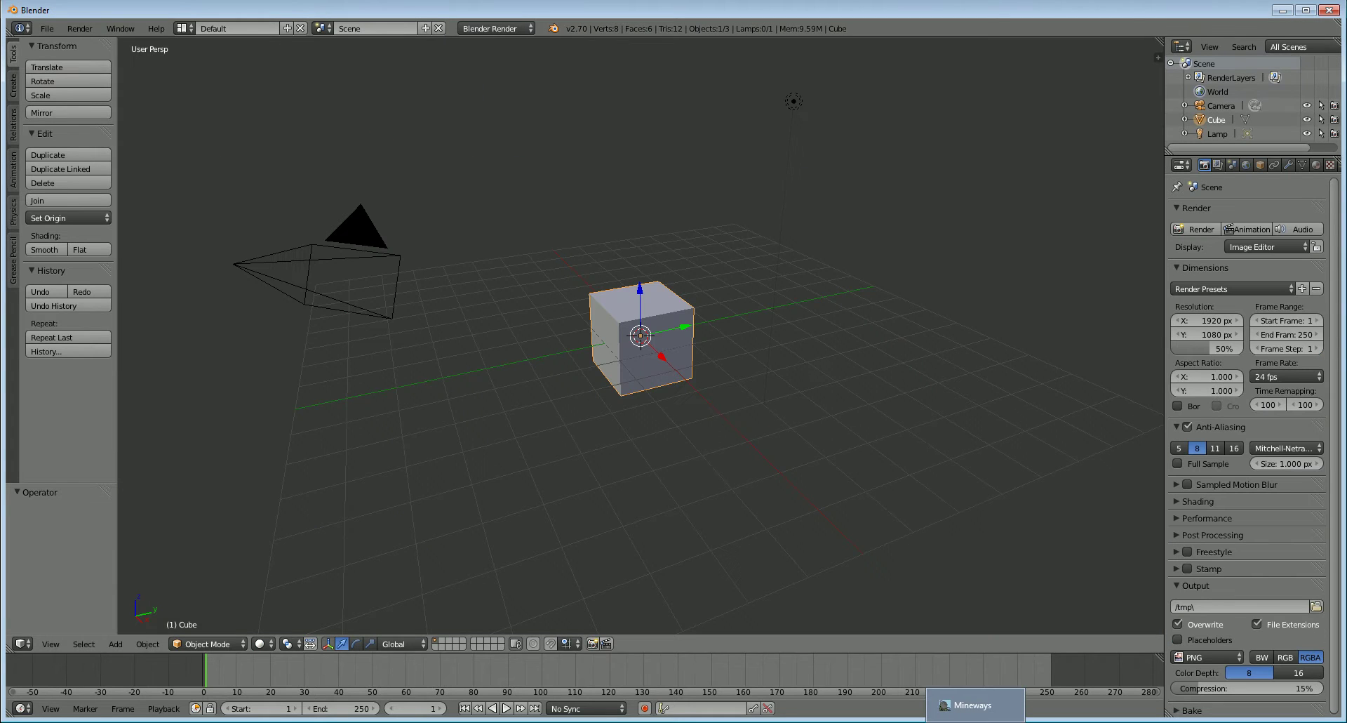
Switch to Mineways, move its window over the default cube, and look through the file commands
click(973, 704)
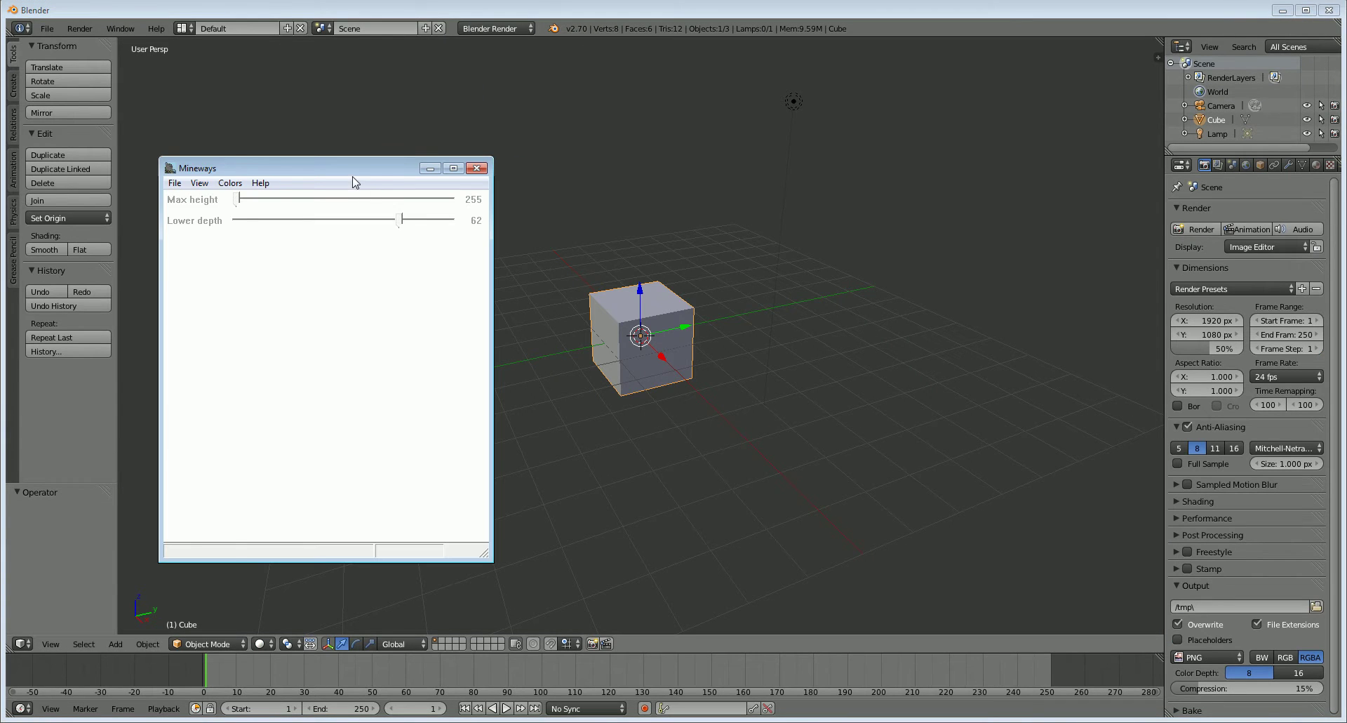
drag(354, 163, 632, 123)
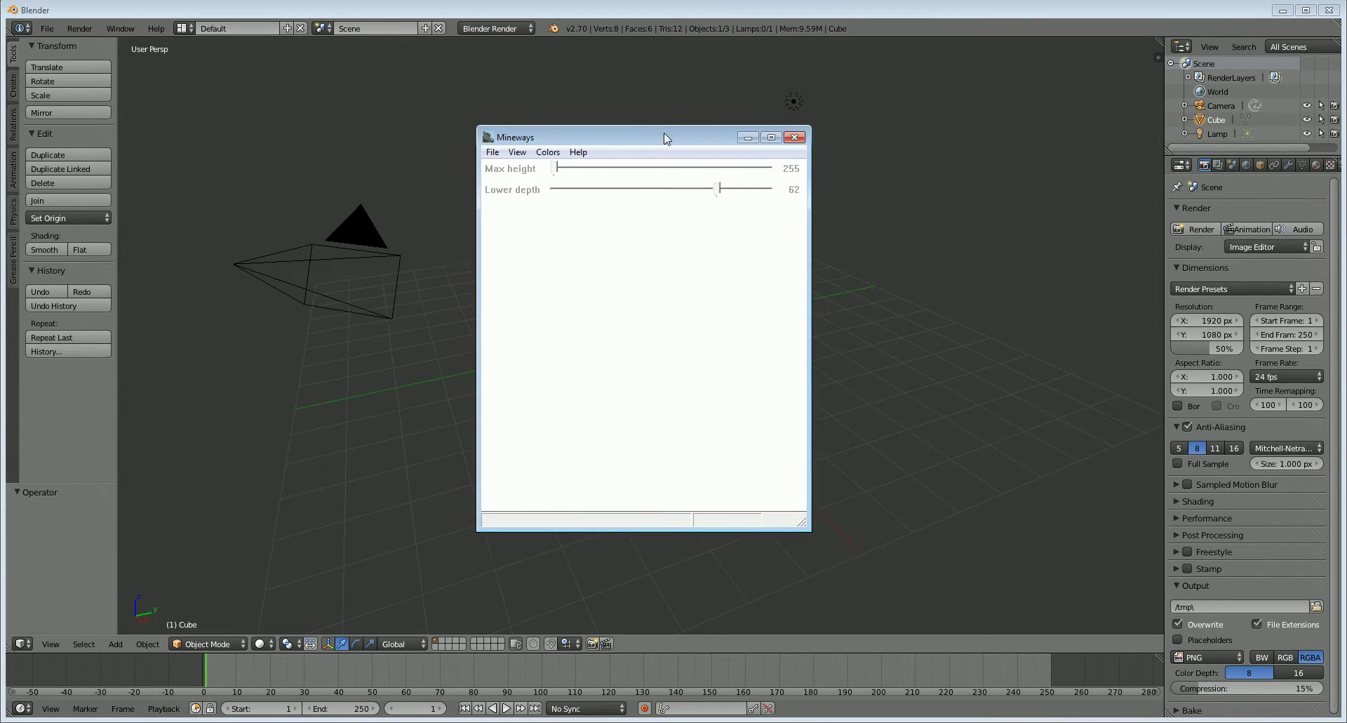
click(493, 153)
mouse_move(468, 171)
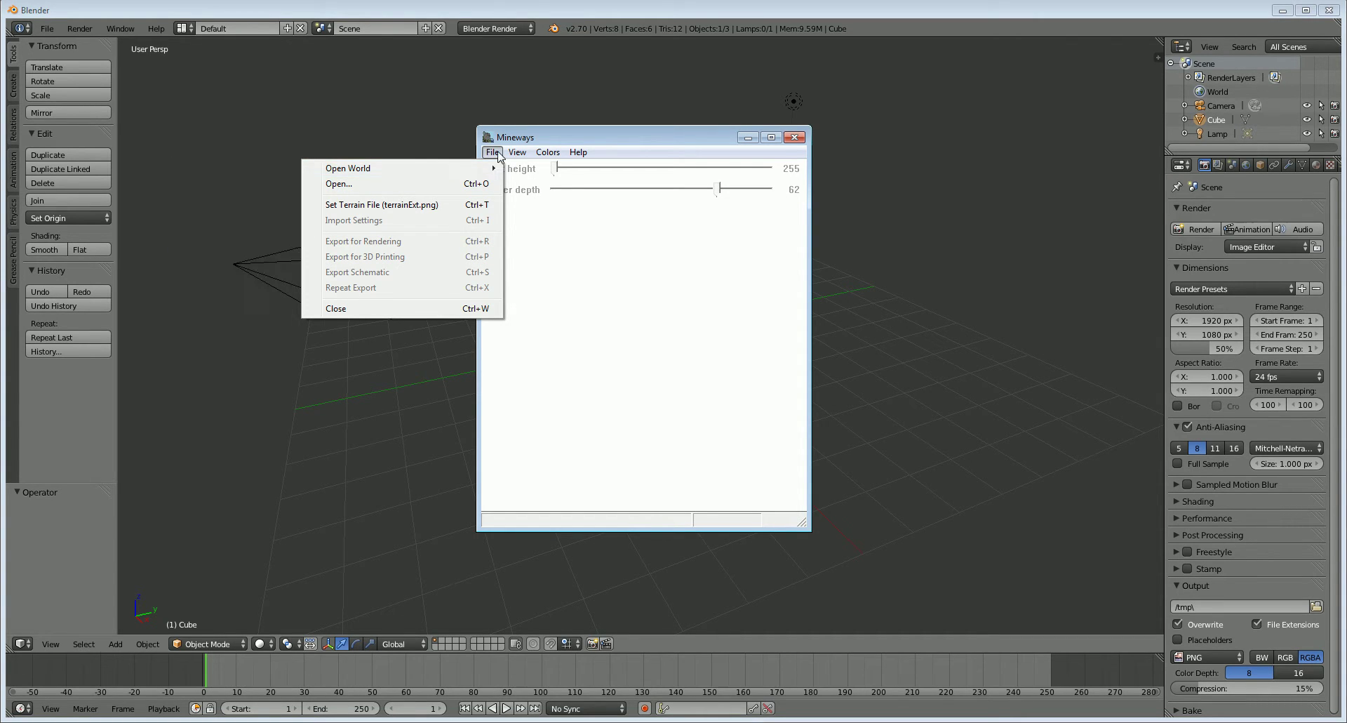
click(501, 144)
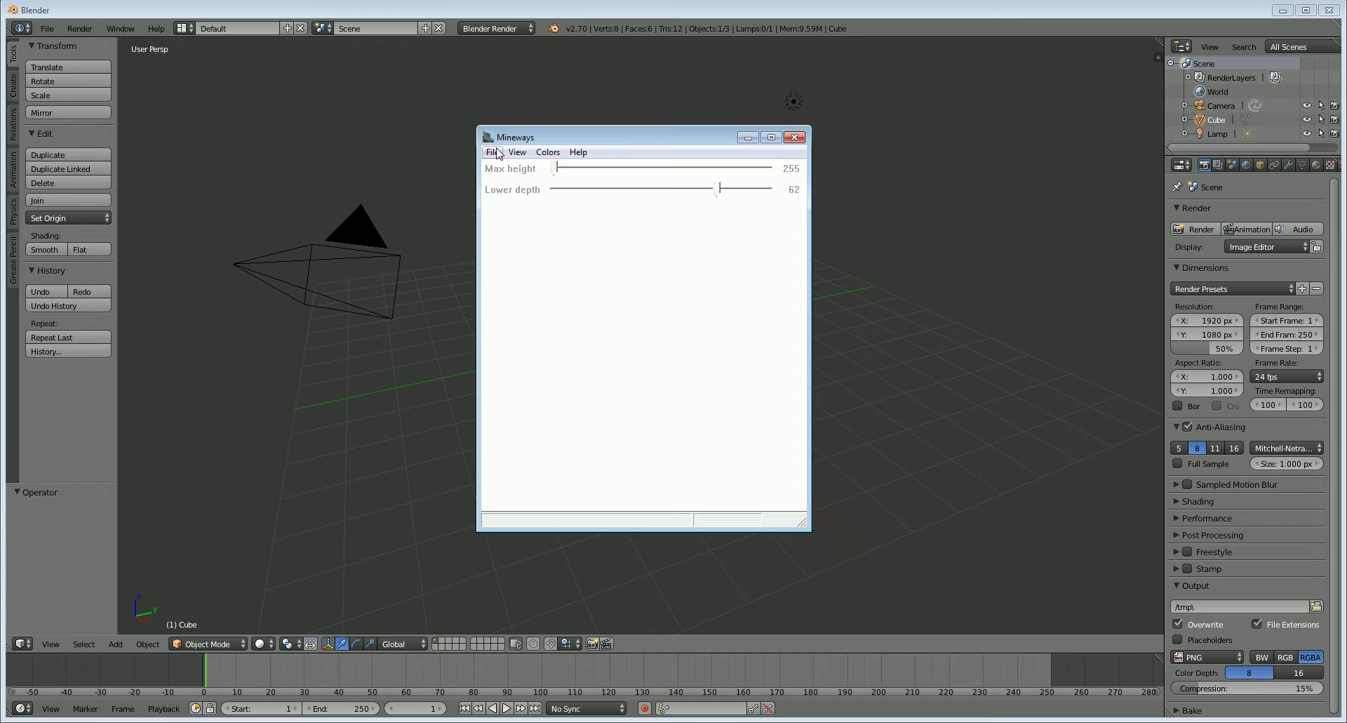
click(494, 152)
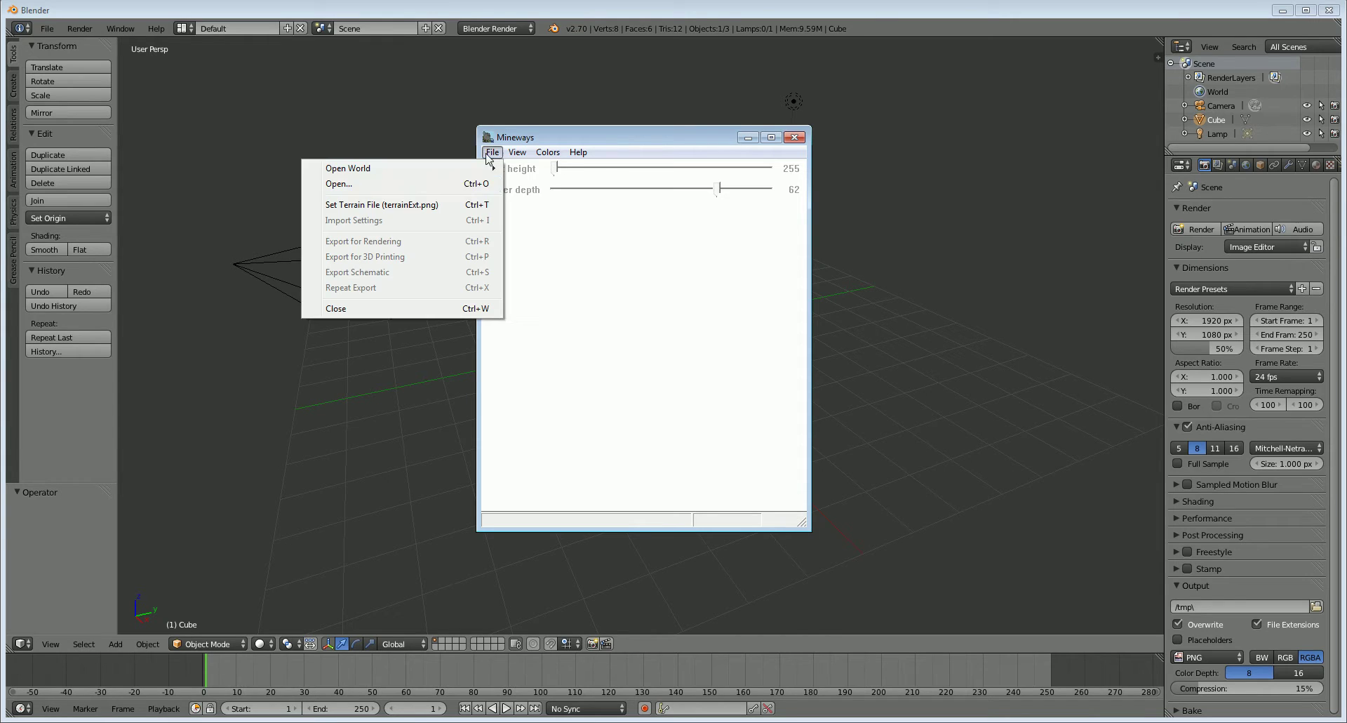
click(464, 183)
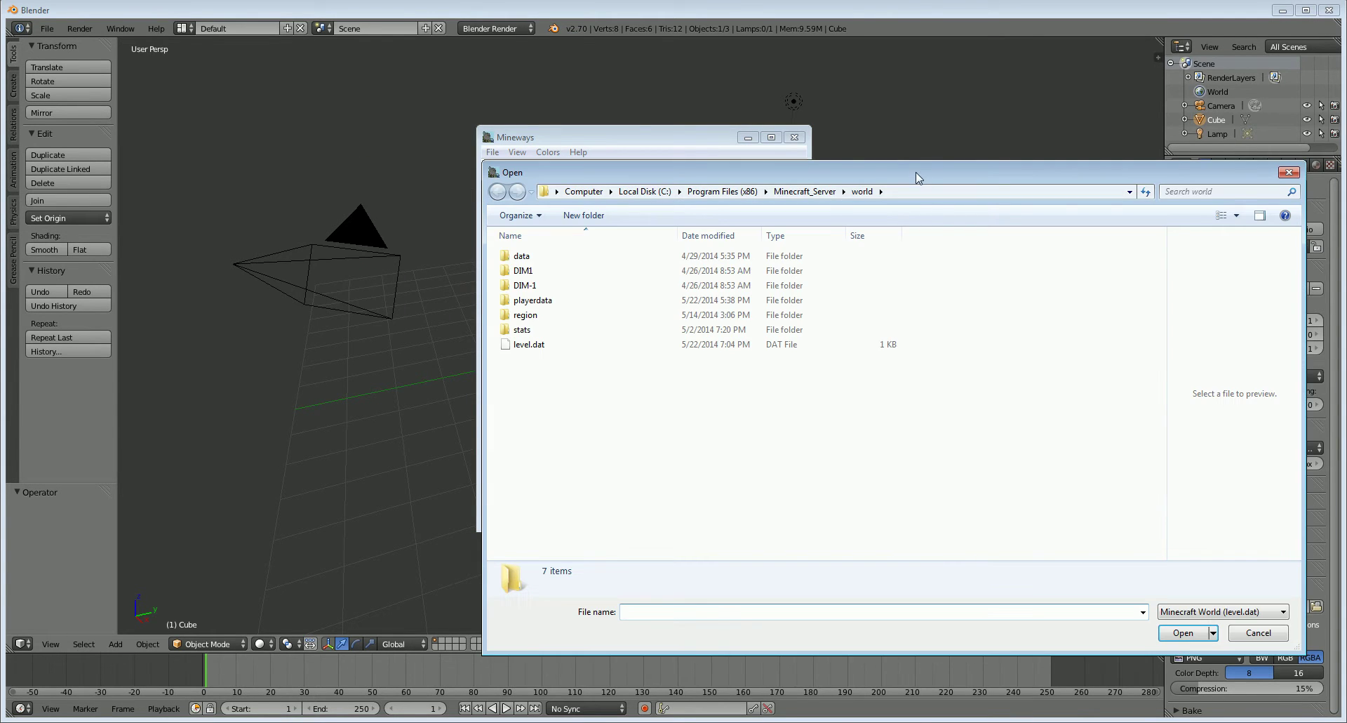
drag(918, 177, 752, 103)
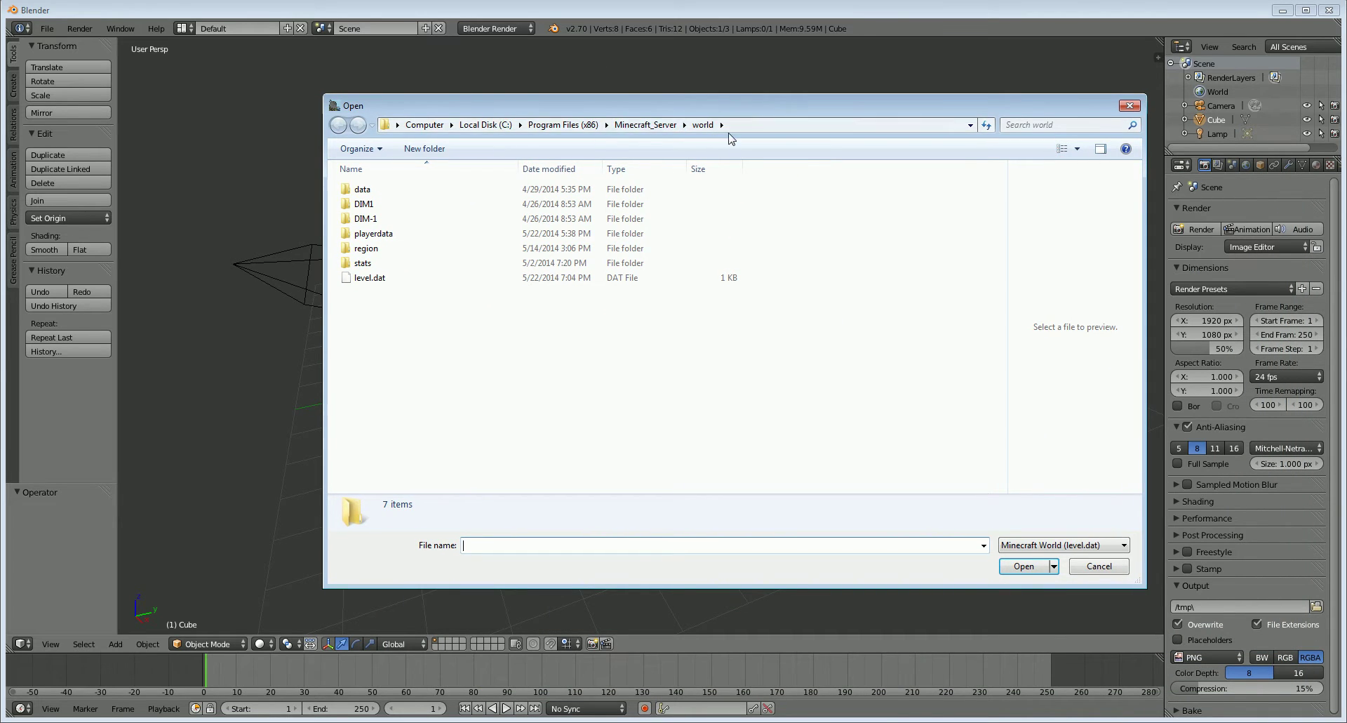
click(760, 123)
click(793, 209)
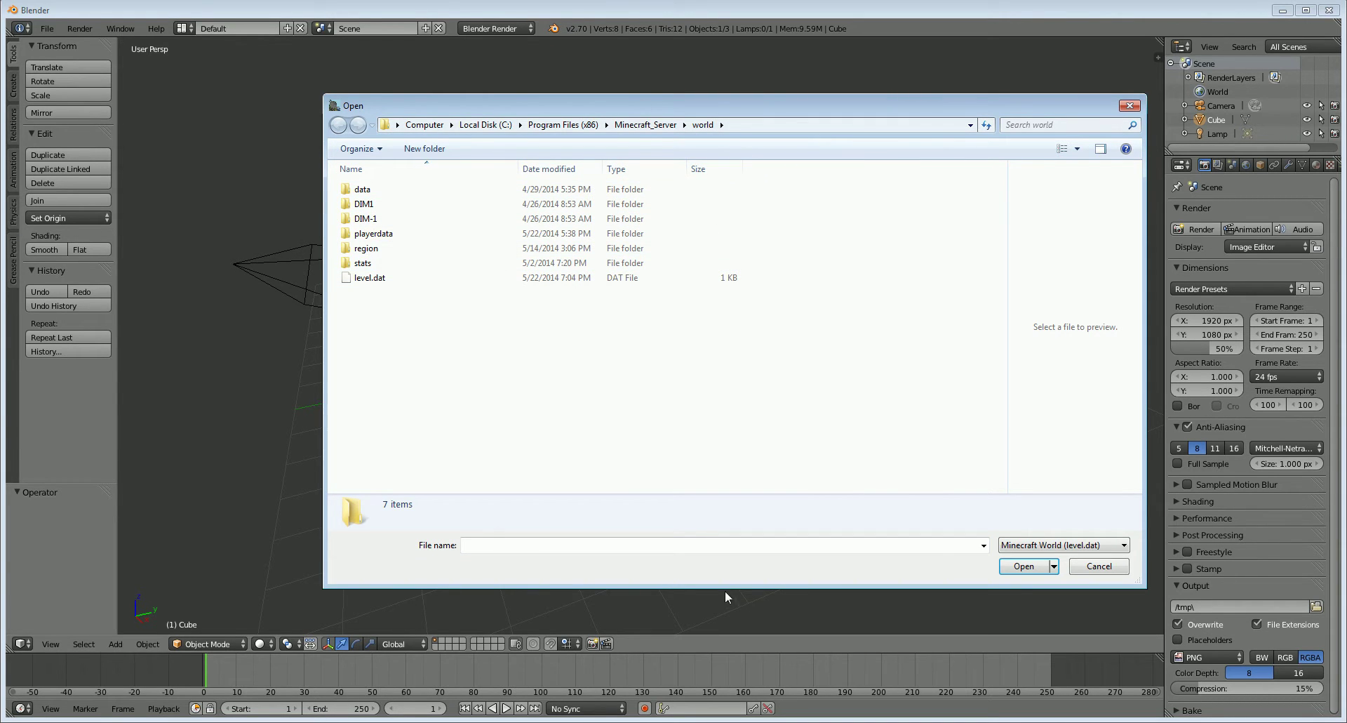
key(super)
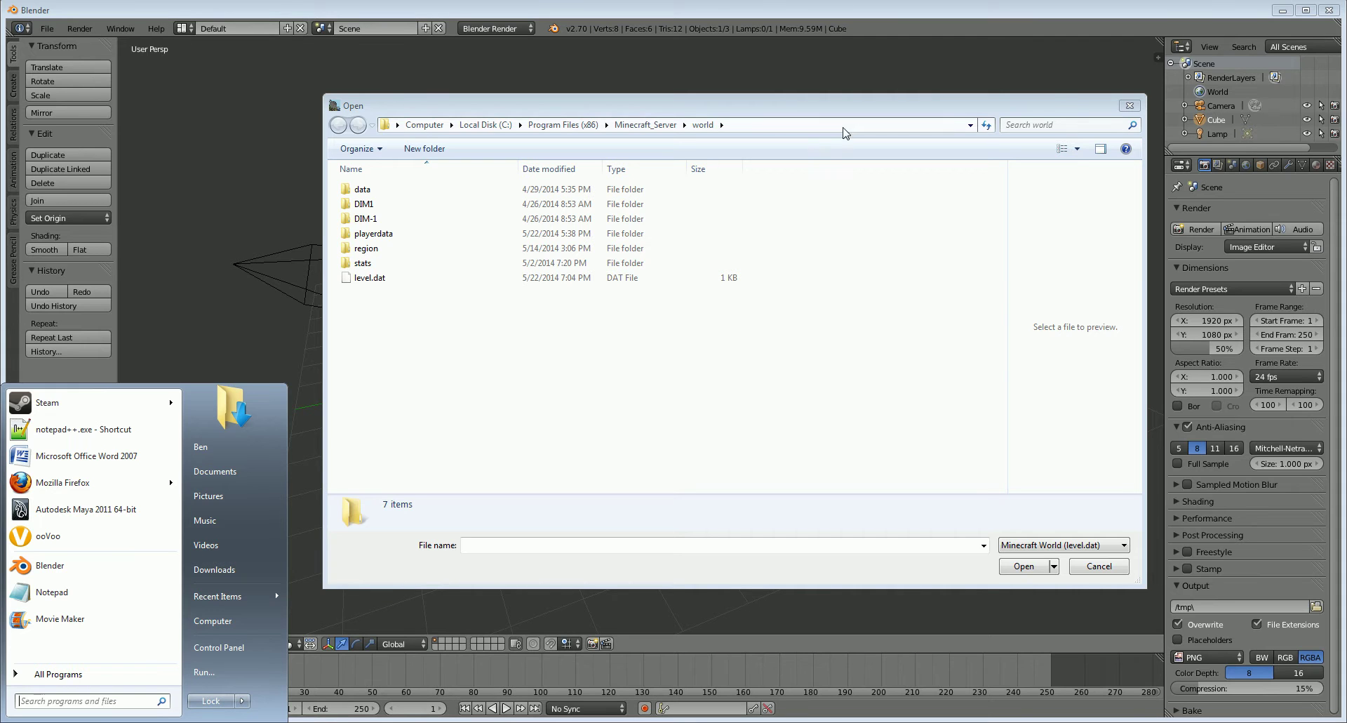
click(1128, 106)
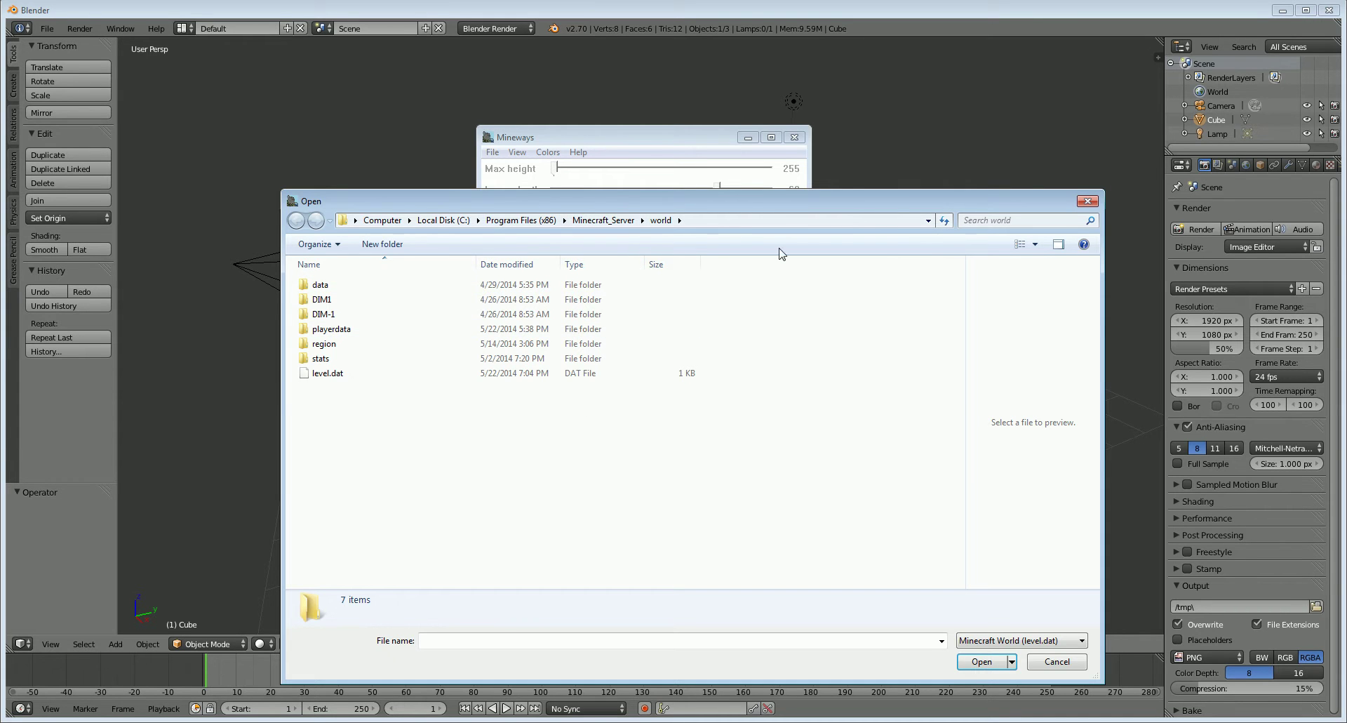
Open the level.dat world file from the world folder inside Minecraft_Server
click(342, 376)
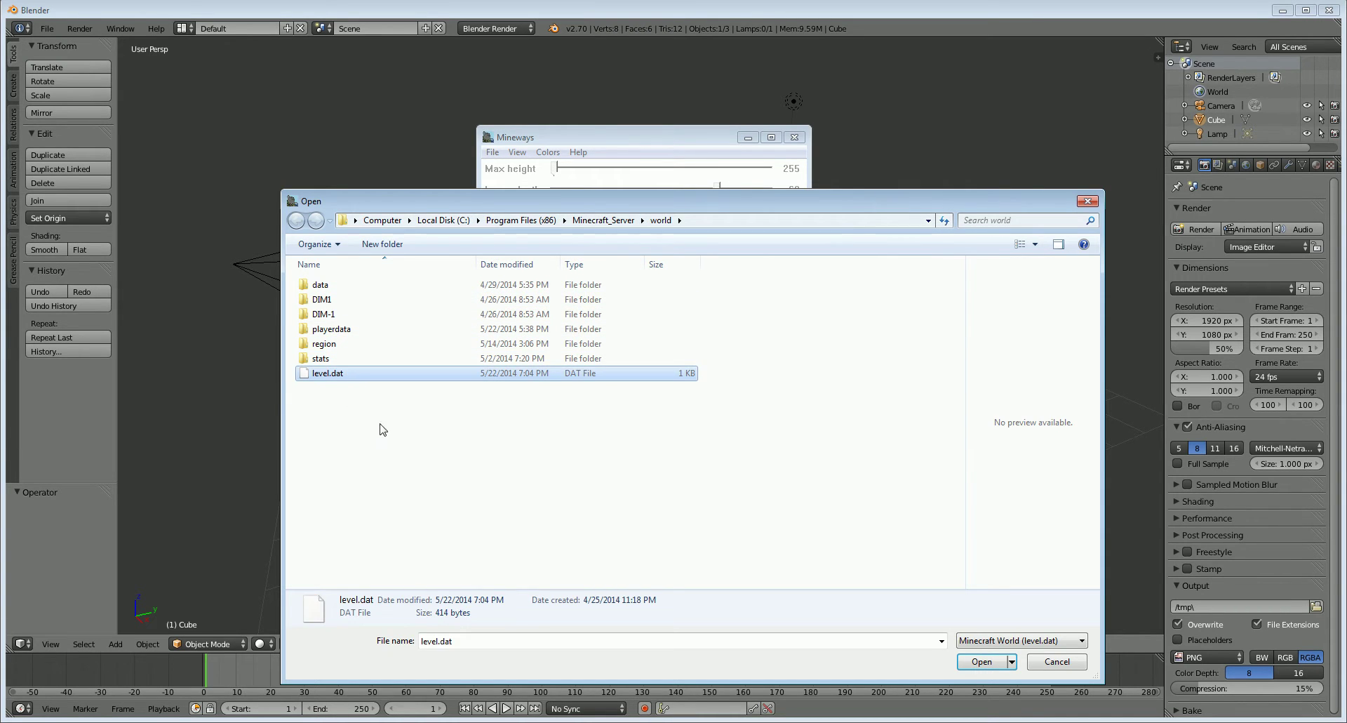
click(612, 220)
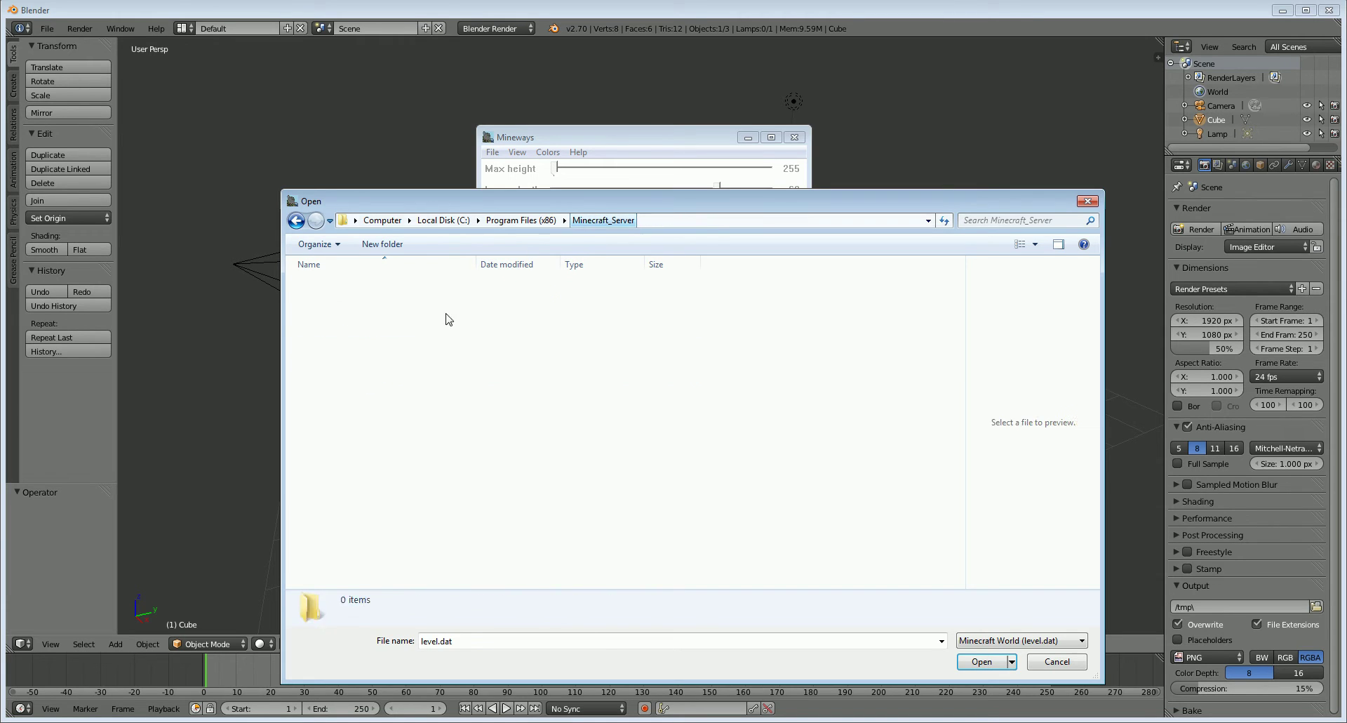
double_click(344, 318)
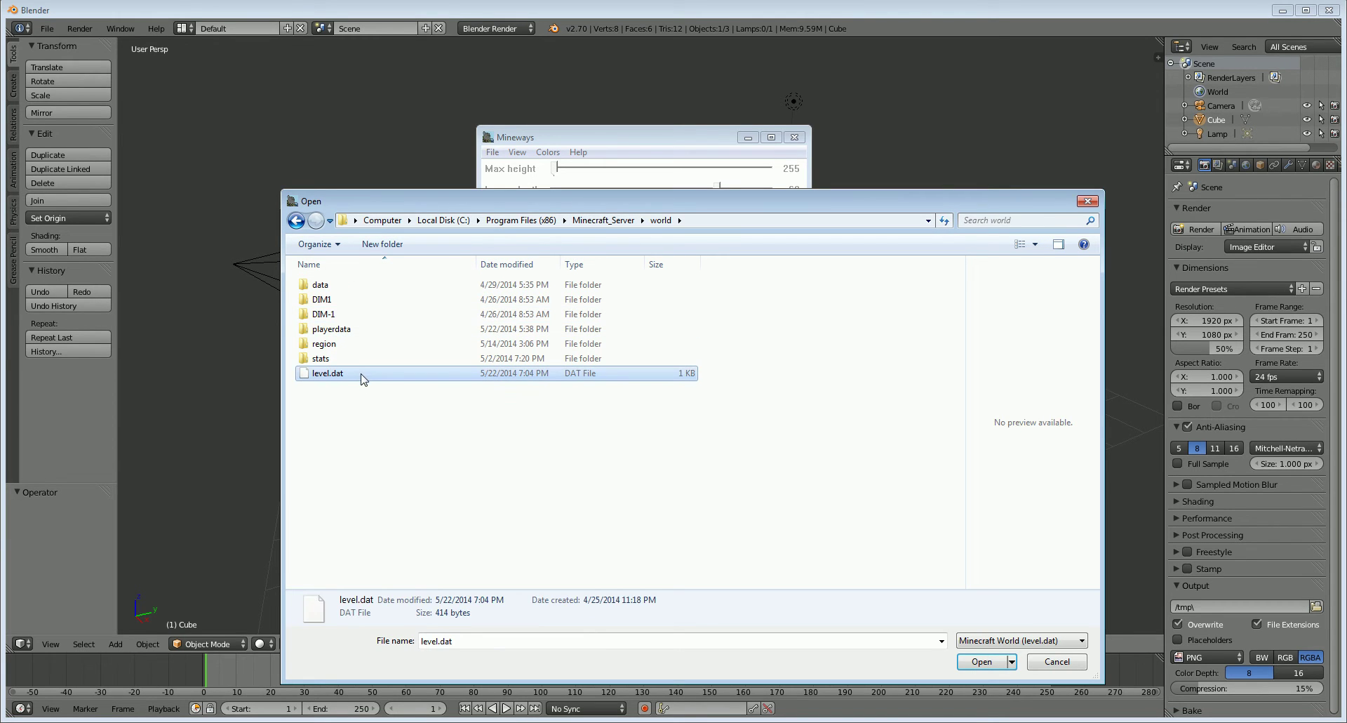
click(981, 661)
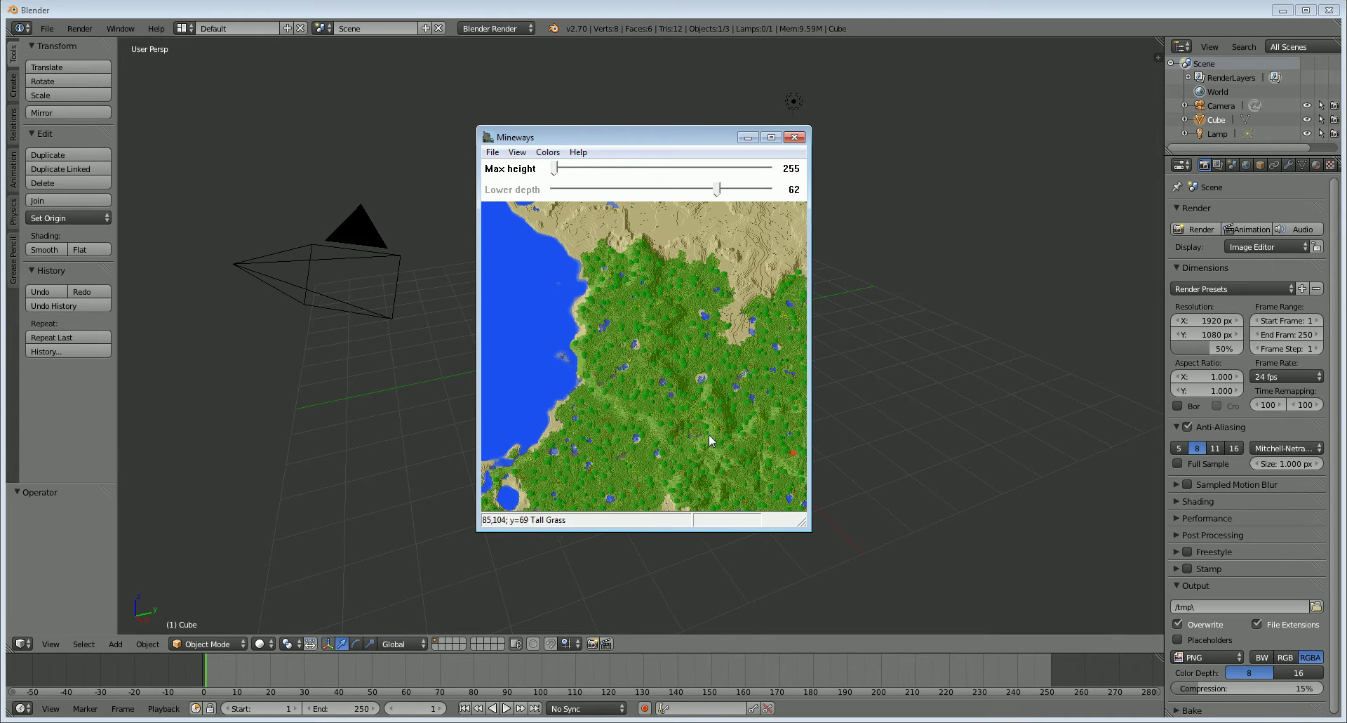
Enlarge the Mineways window so that it shows more of the world map
drag(710, 439, 584, 290)
drag(805, 524, 987, 633)
drag(817, 480, 605, 283)
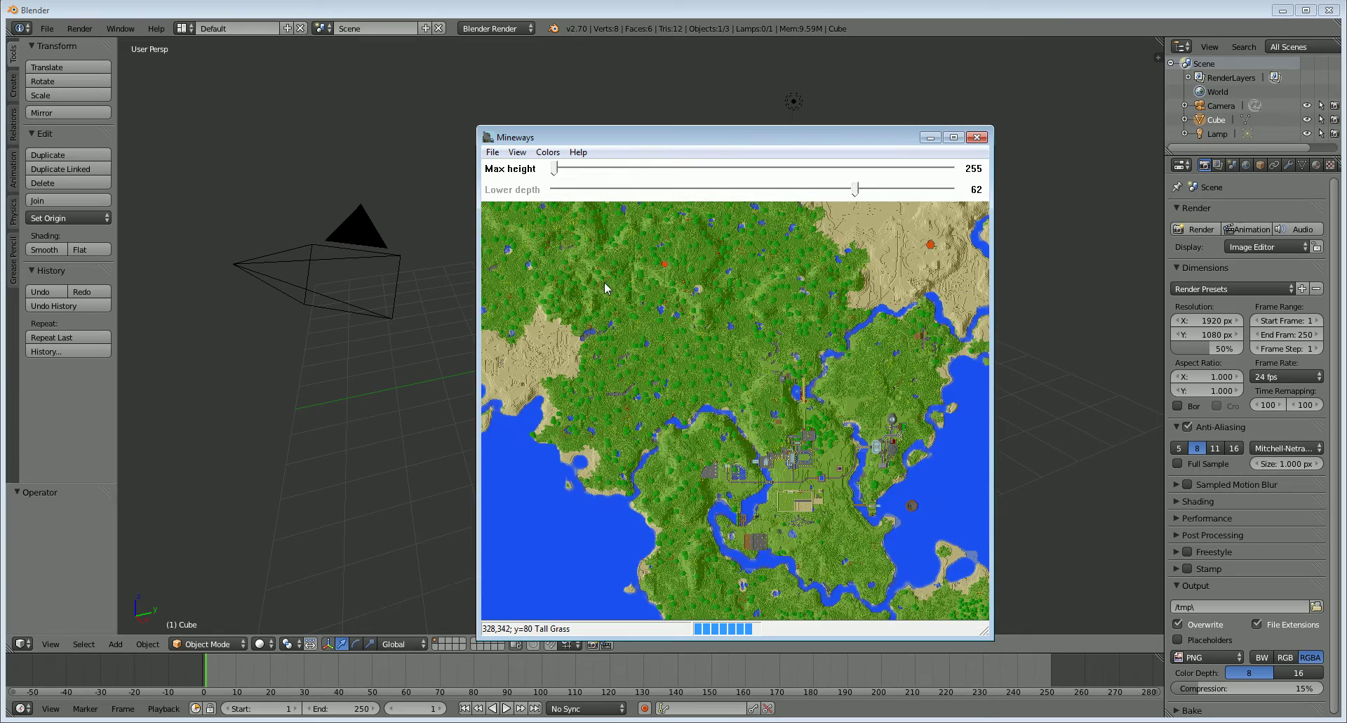
Examine the world map from the riverside settlement up to the small village in the desert
scroll(682, 359, up, 1)
scroll(826, 510, down, 2)
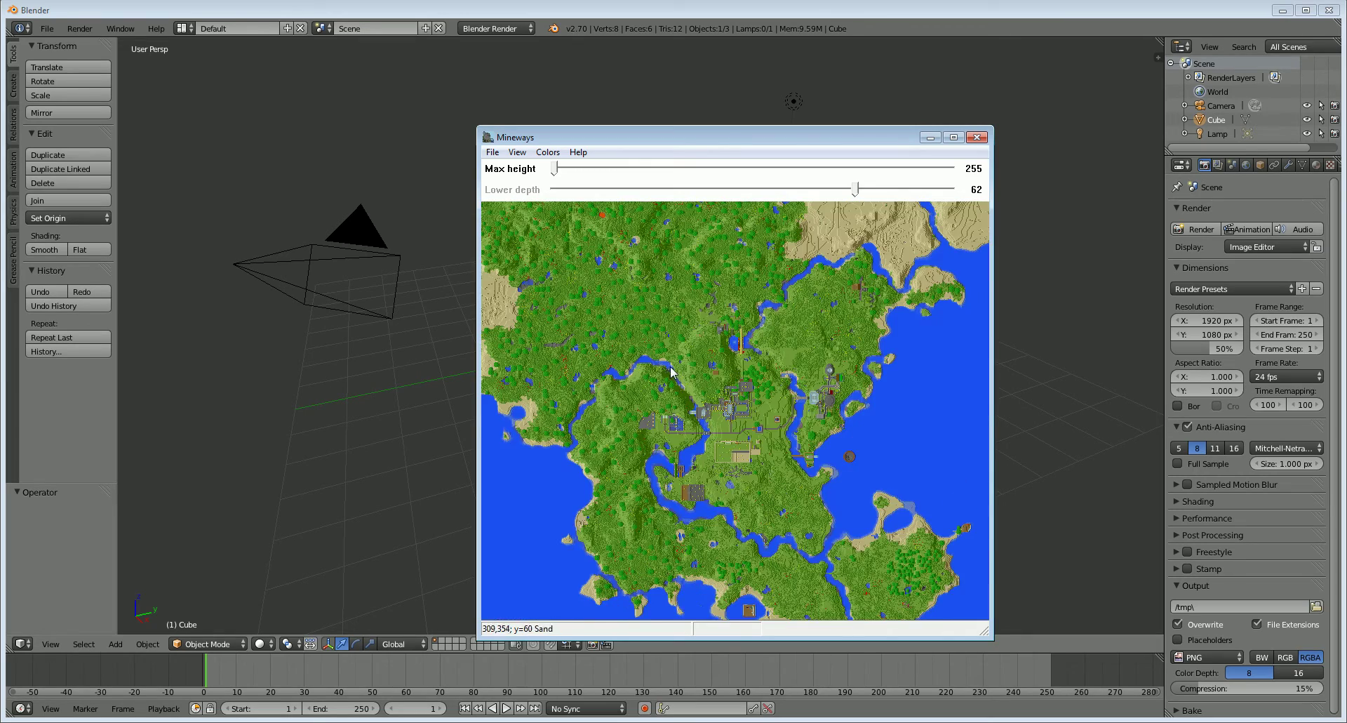
scroll(791, 497, up, 2)
drag(917, 372, 742, 136)
drag(679, 414, 754, 586)
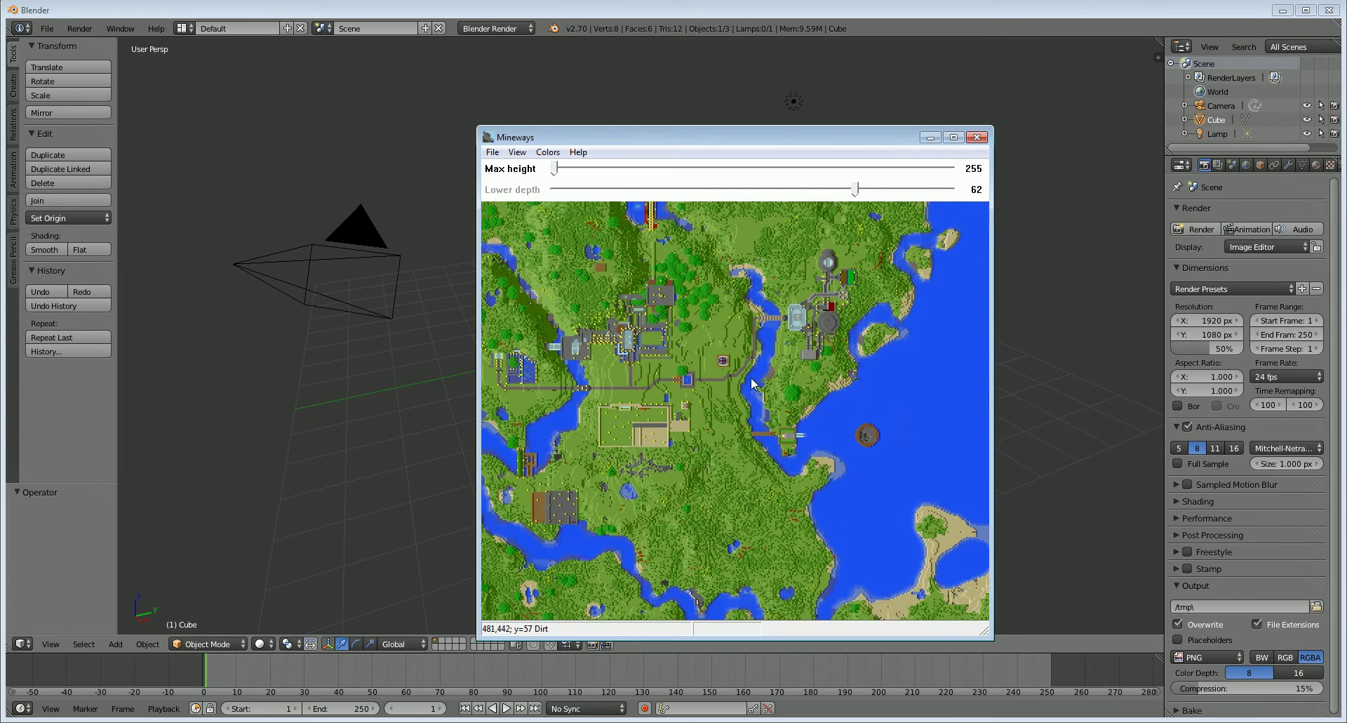
drag(768, 313, 828, 627)
drag(735, 397, 712, 510)
drag(664, 320, 739, 522)
scroll(737, 522, down, 4)
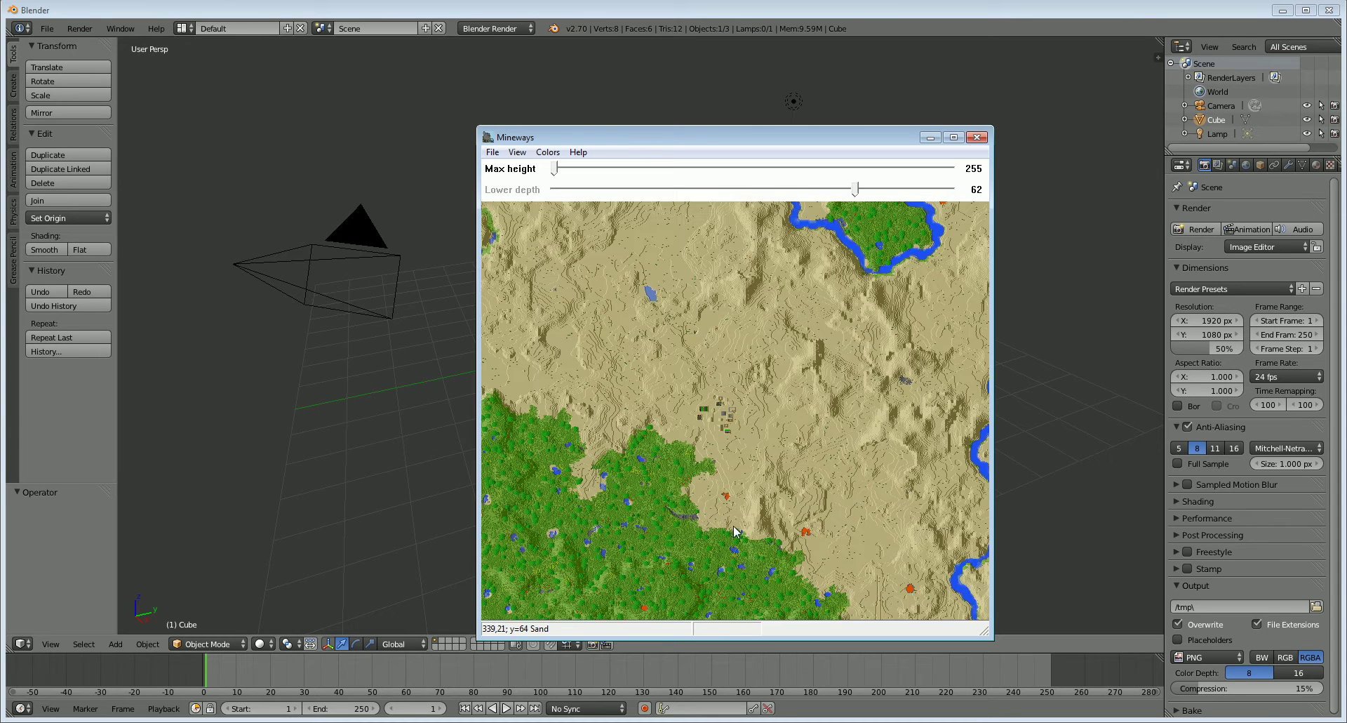
scroll(727, 517, up, 5)
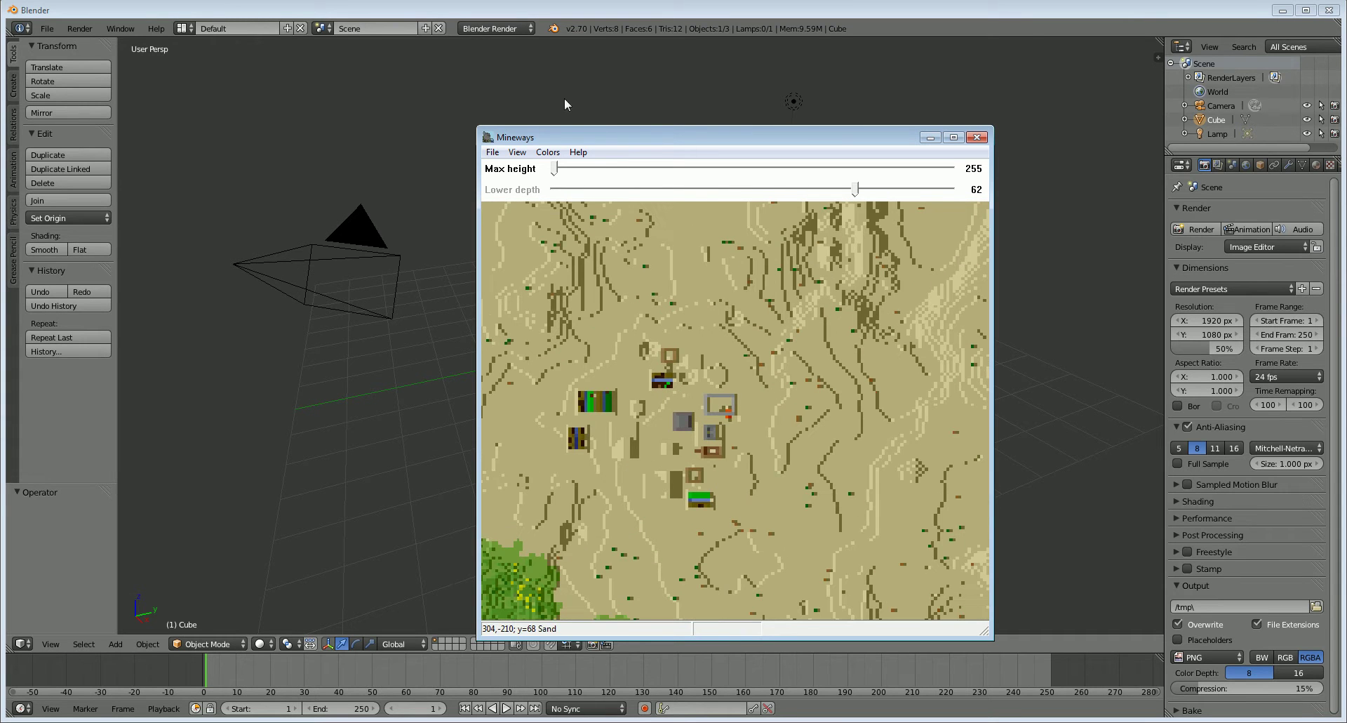
Turn on Lighting for the map and look over the area around the settlement
click(517, 152)
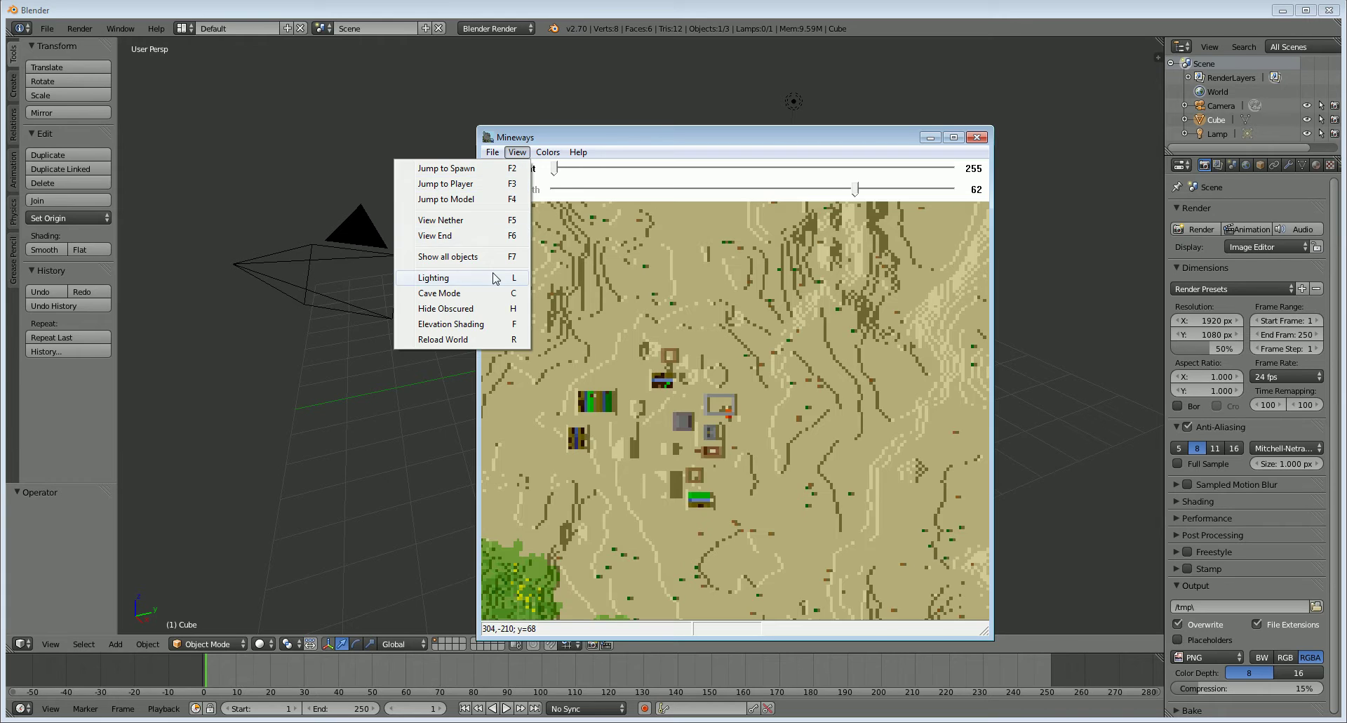
click(442, 277)
scroll(820, 534, down, 3)
drag(828, 535, 739, 244)
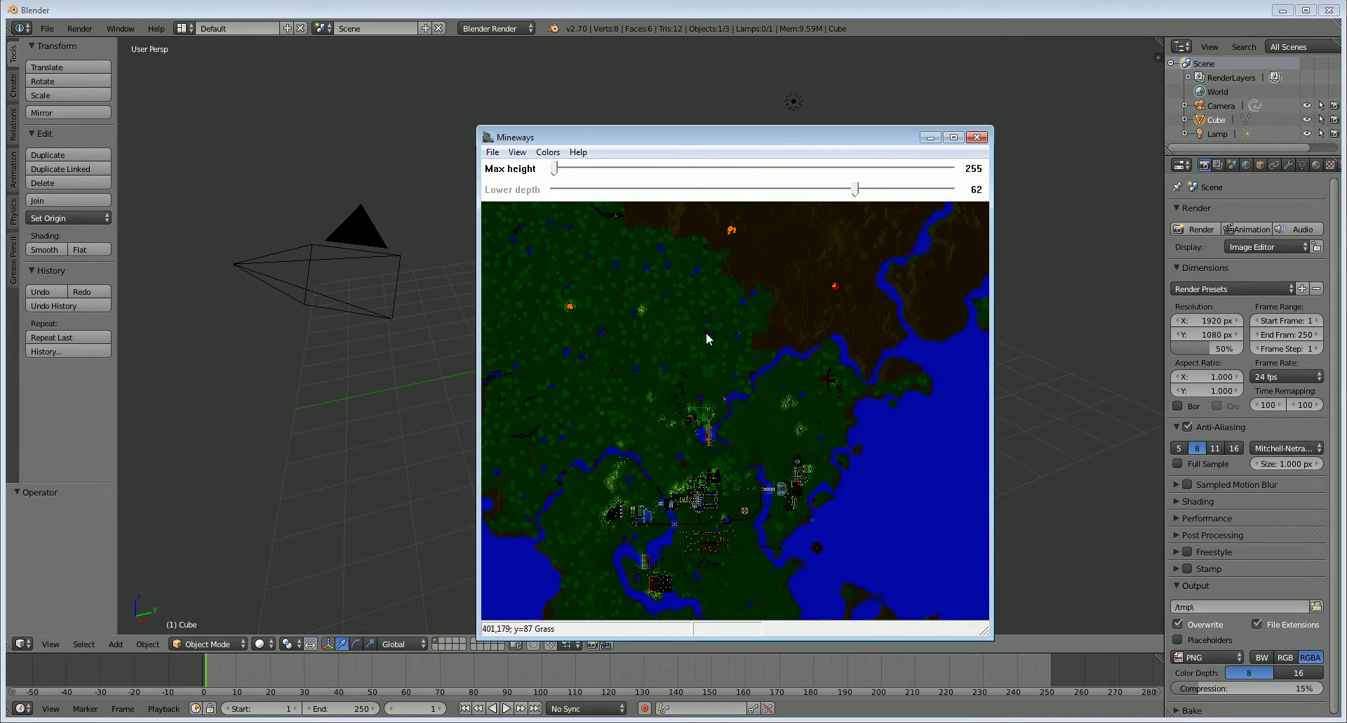
Turn on Cave Mode and look over the cave systems on the map
click(517, 152)
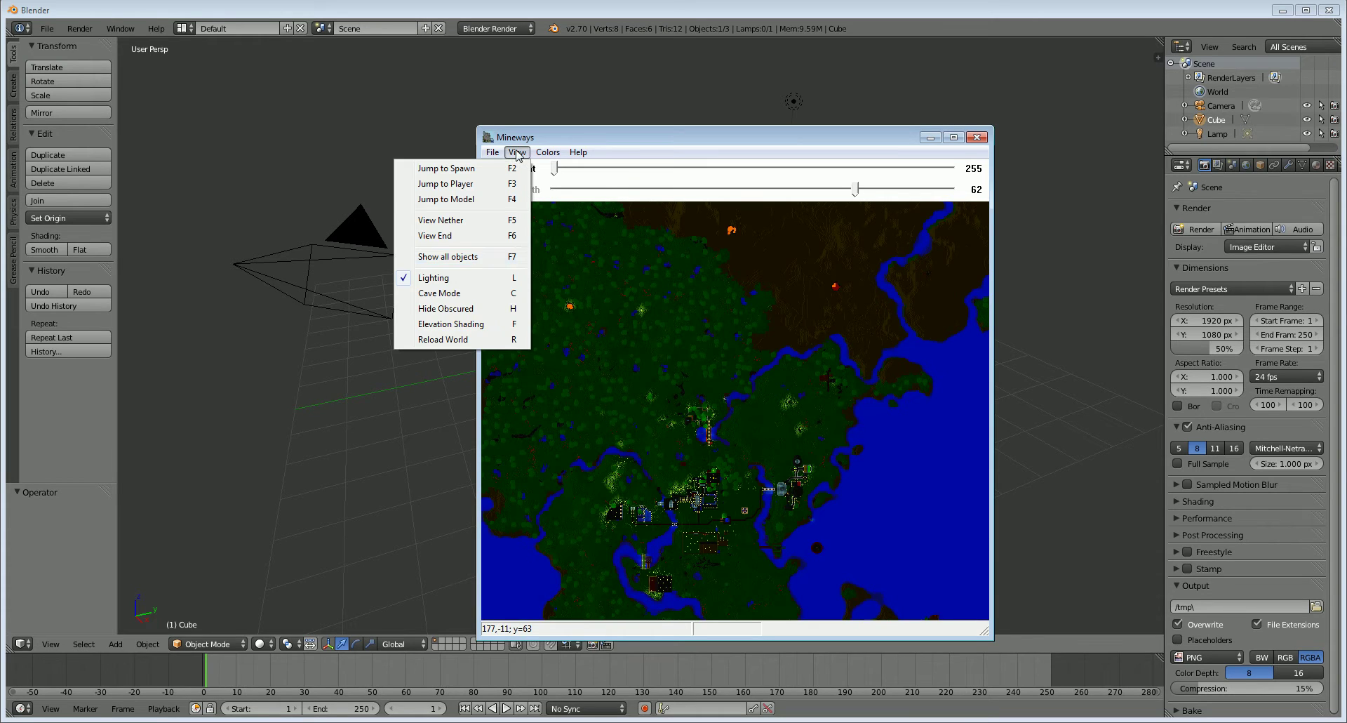
click(471, 291)
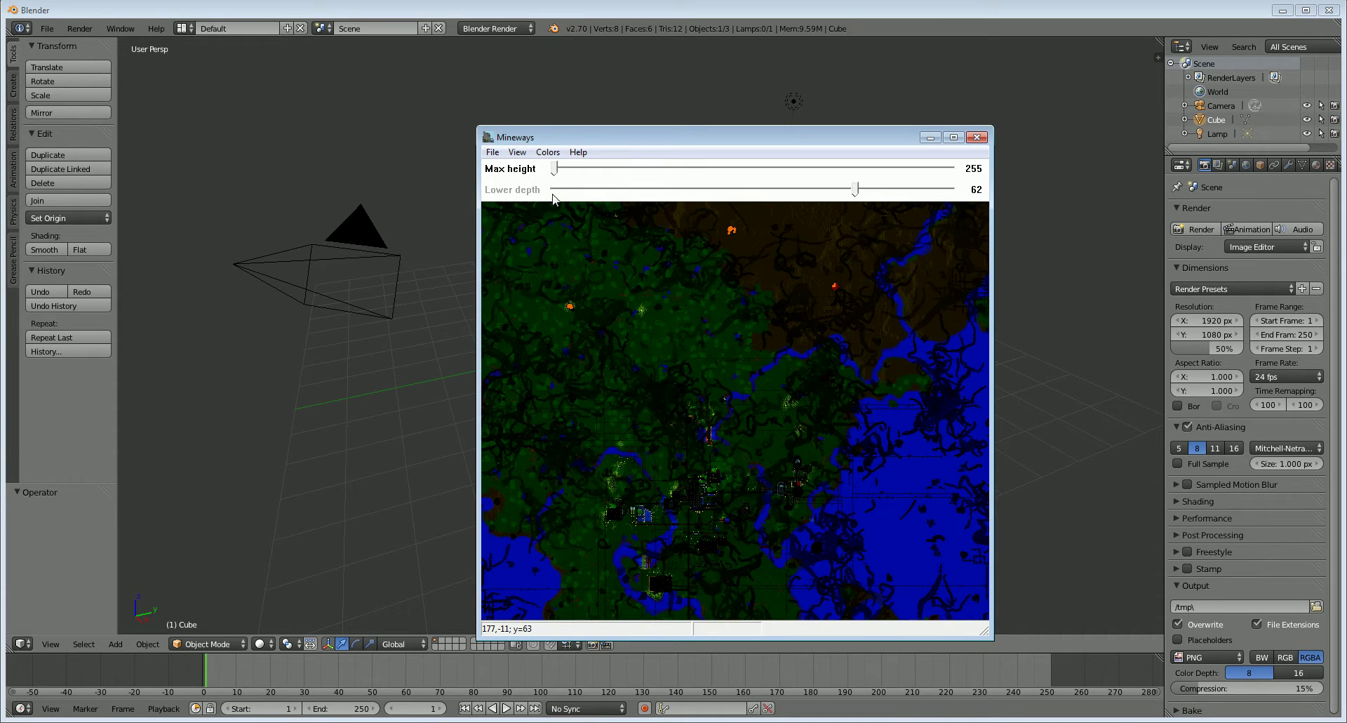
drag(734, 547, 852, 611)
Turn off both Lighting and Cave Mode for the map
click(517, 152)
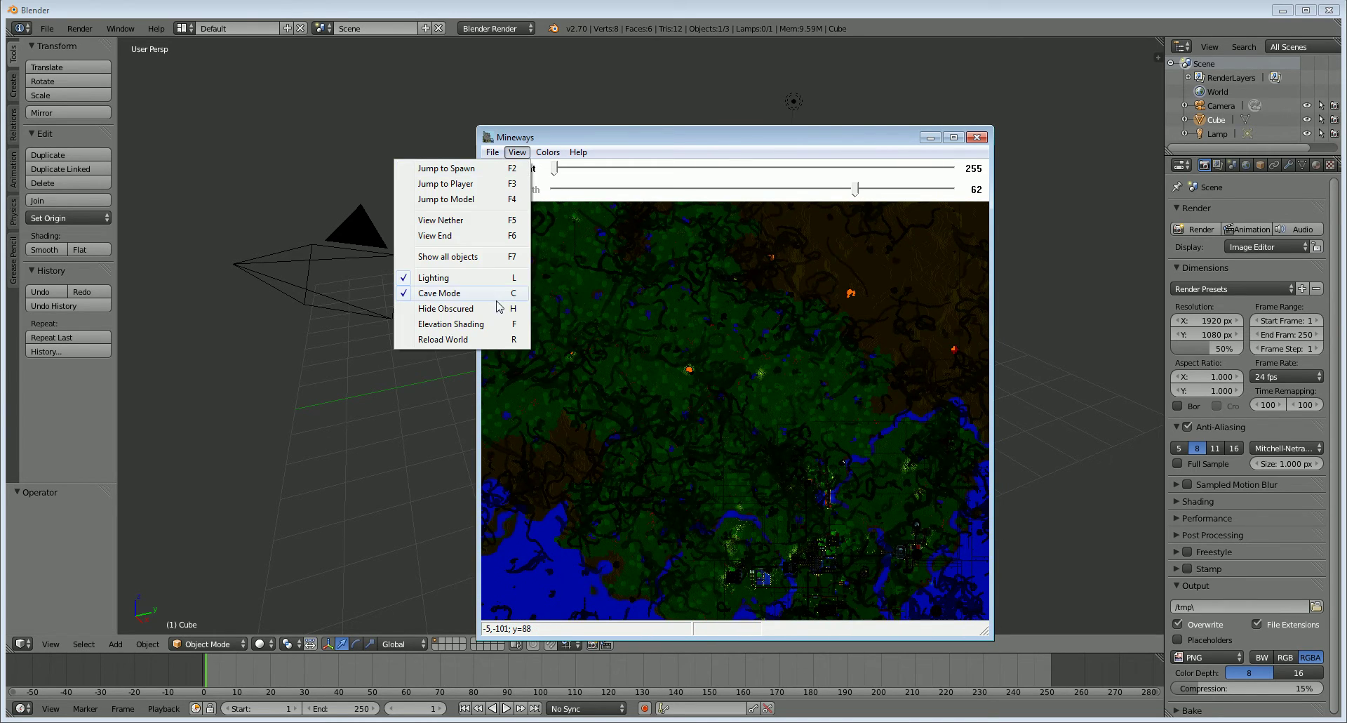
click(518, 152)
click(521, 152)
click(461, 295)
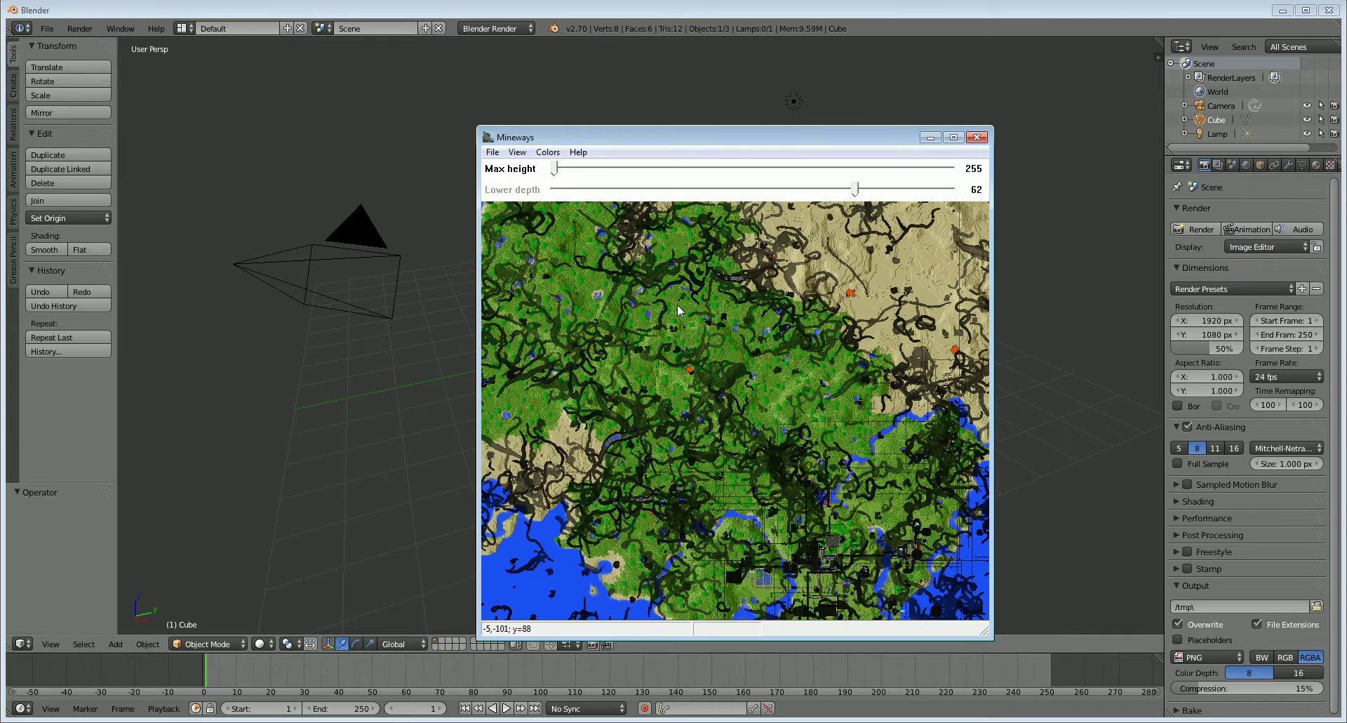
Select the area around the desert village, about X 275 to 366 and Z -172 to -96, and turn off the depth autocorrection
drag(691, 249, 662, 607)
scroll(776, 583, up, 3)
drag(776, 584, 759, 175)
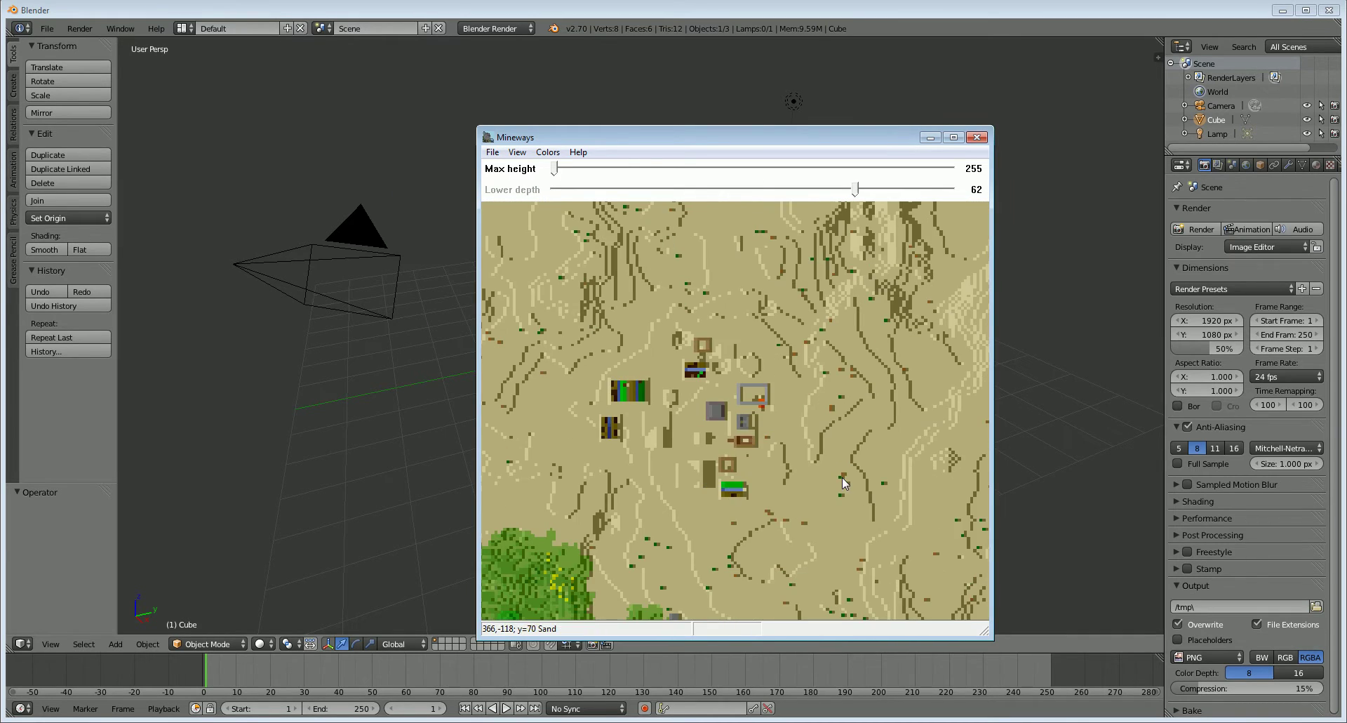
scroll(617, 476, down, 3)
mouse_move(807, 317)
mouse_down()
mouse_move(741, 277)
mouse_move(815, 327)
mouse_up()
scroll(784, 404, up, 5)
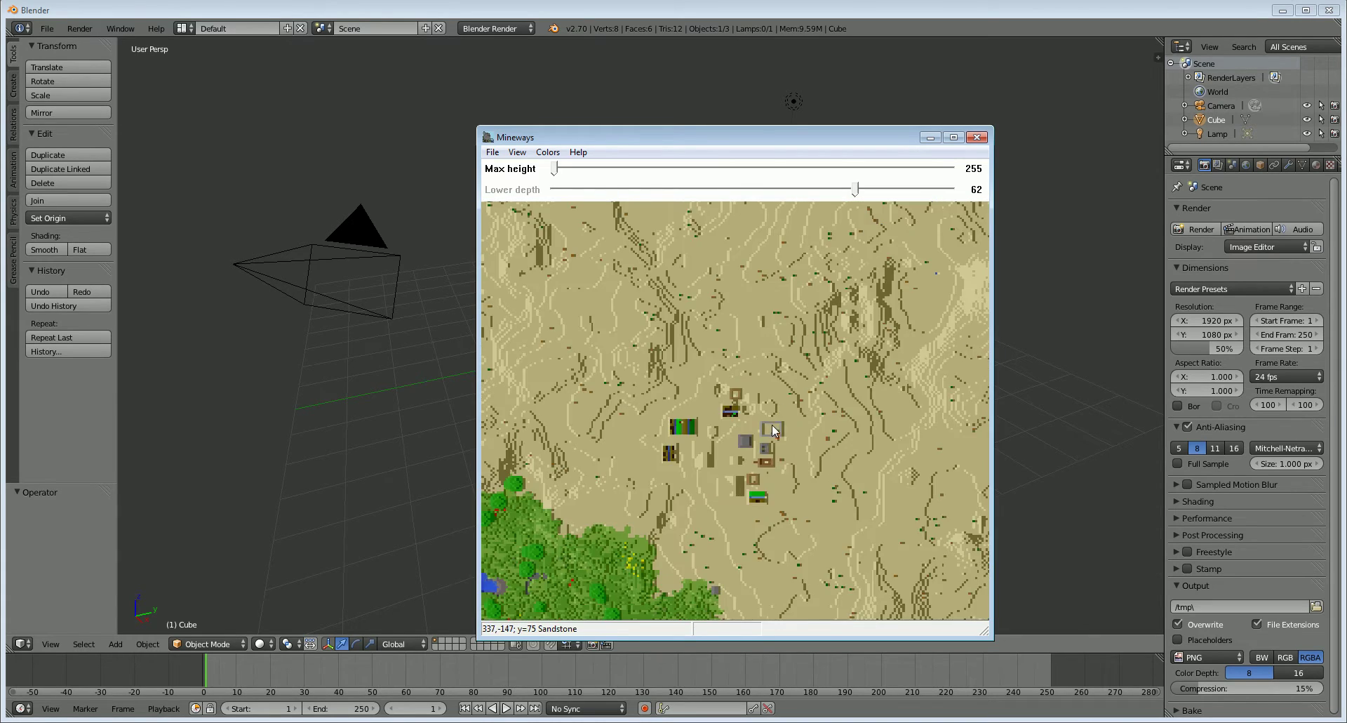
drag(801, 501, 814, 445)
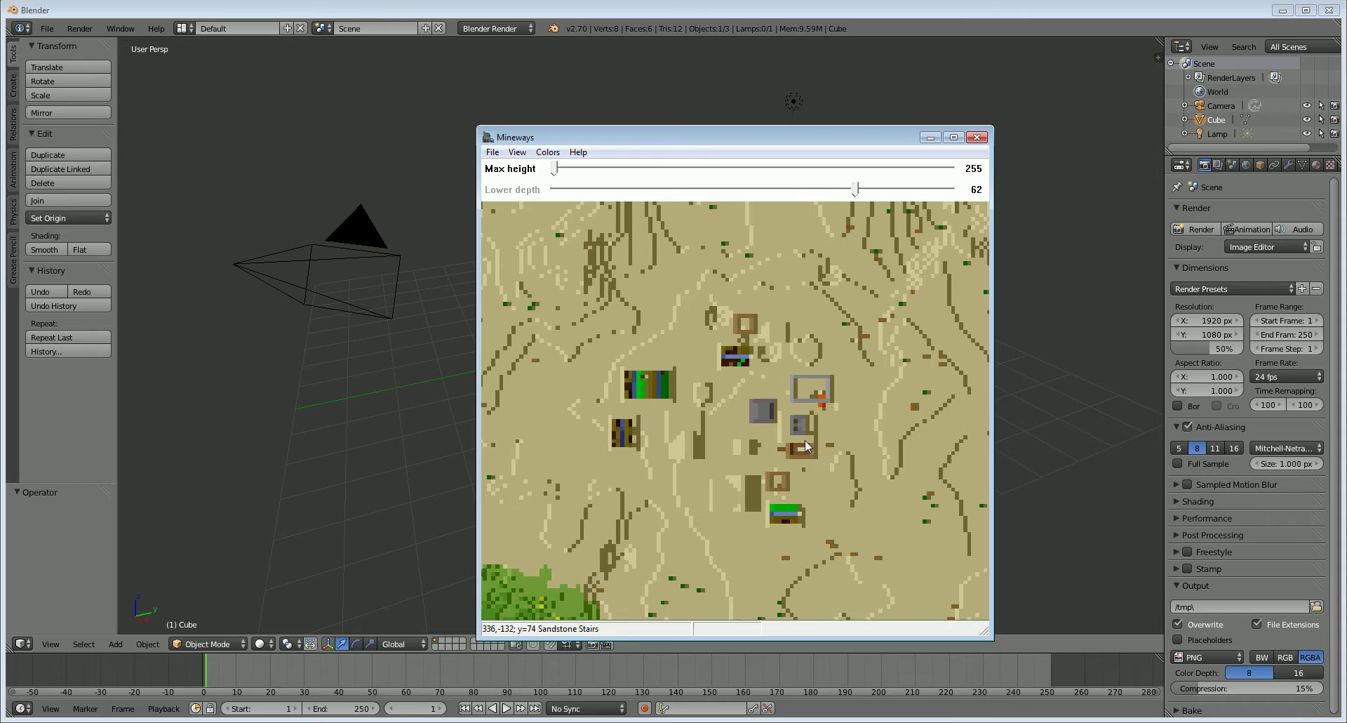
right_drag(564, 282, 928, 588)
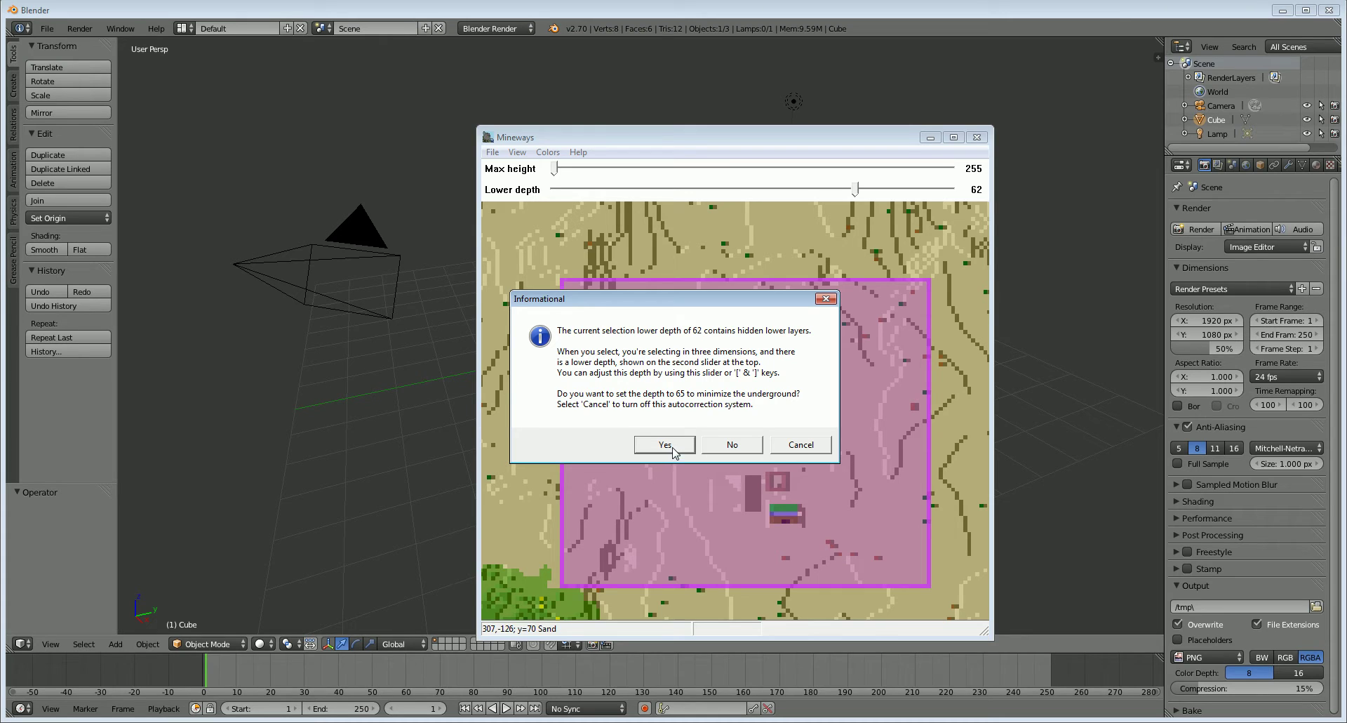
click(804, 449)
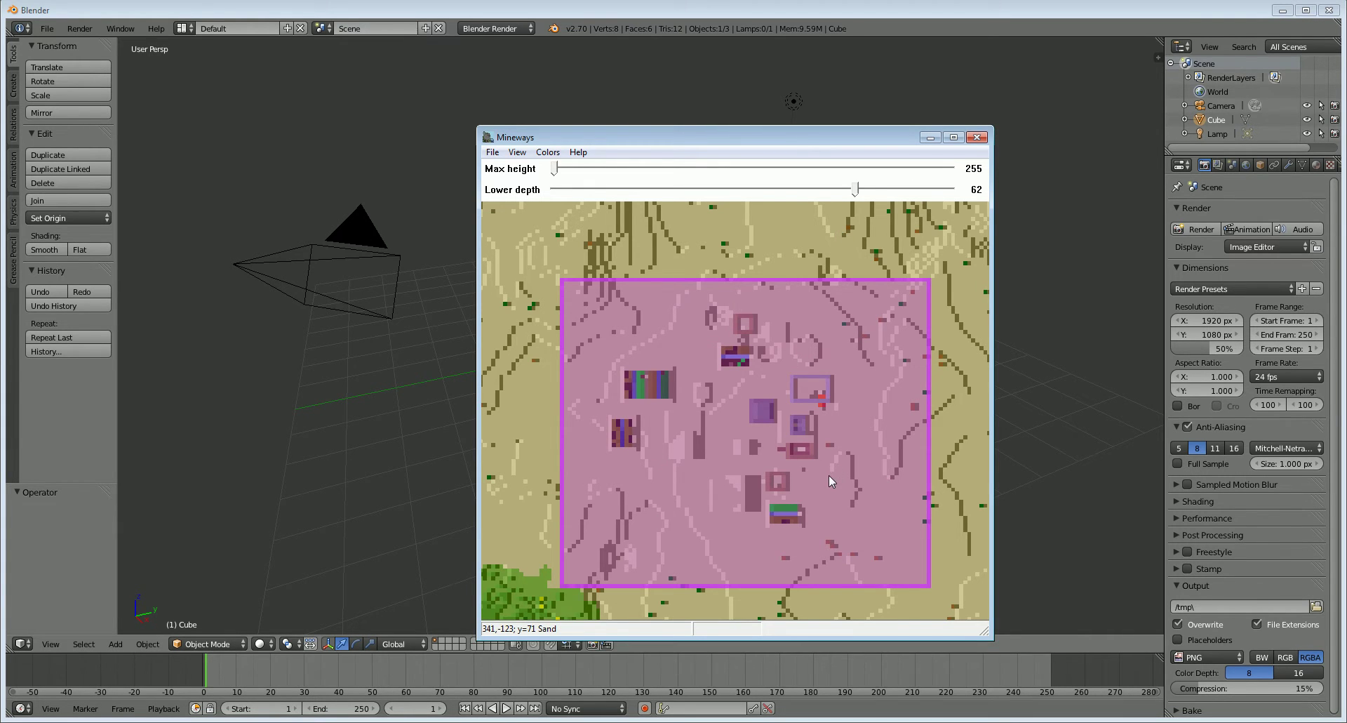
Set the lower depth of the village selection to 61
scroll(828, 474, down, 3)
scroll(828, 475, up, 3)
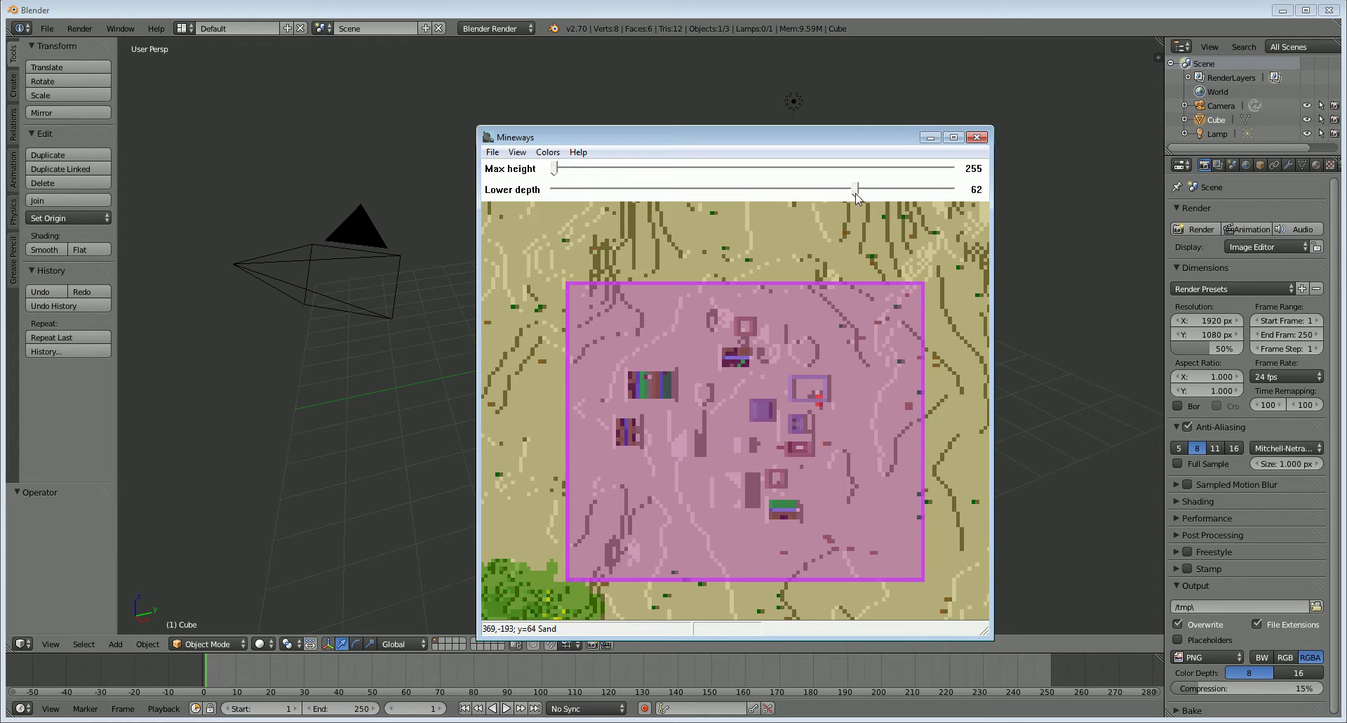
drag(855, 198, 979, 193)
drag(949, 188, 852, 217)
Set the max height of the village selection to 96, above all the building roofs
drag(555, 168, 843, 225)
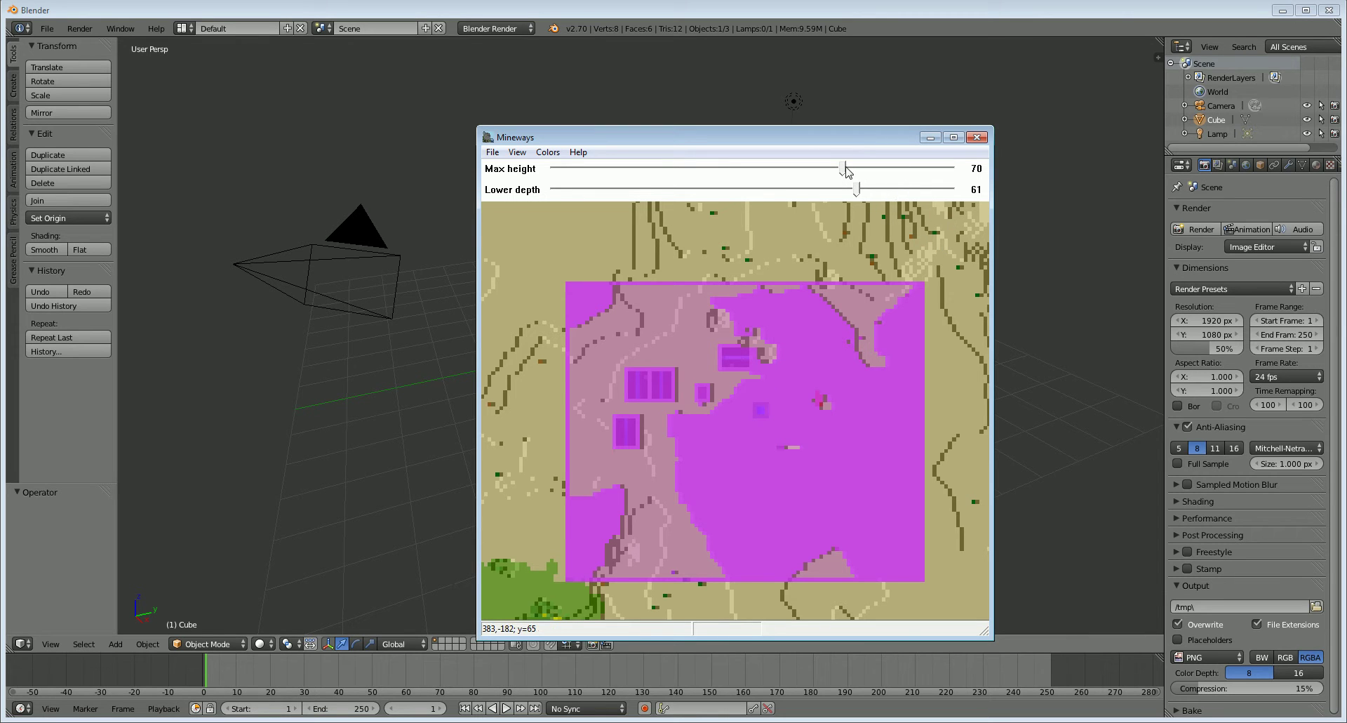
drag(846, 171, 836, 168)
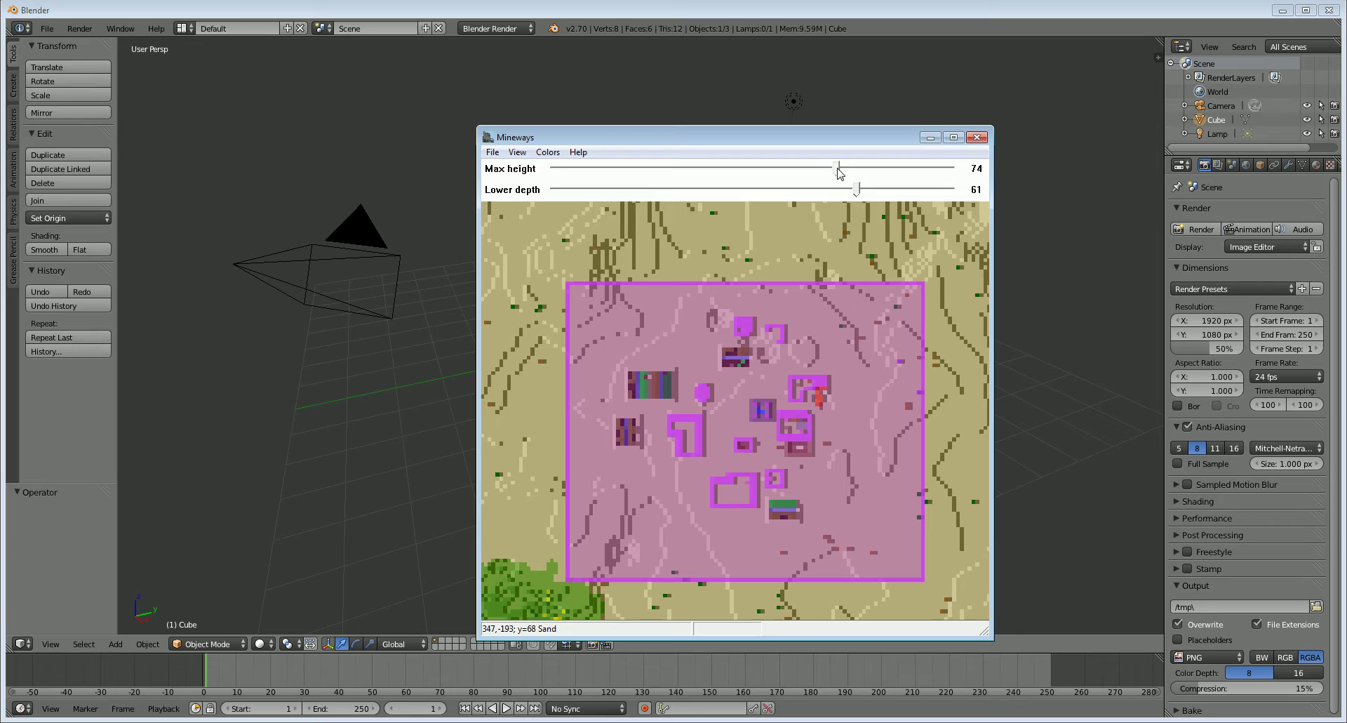
drag(836, 169, 805, 169)
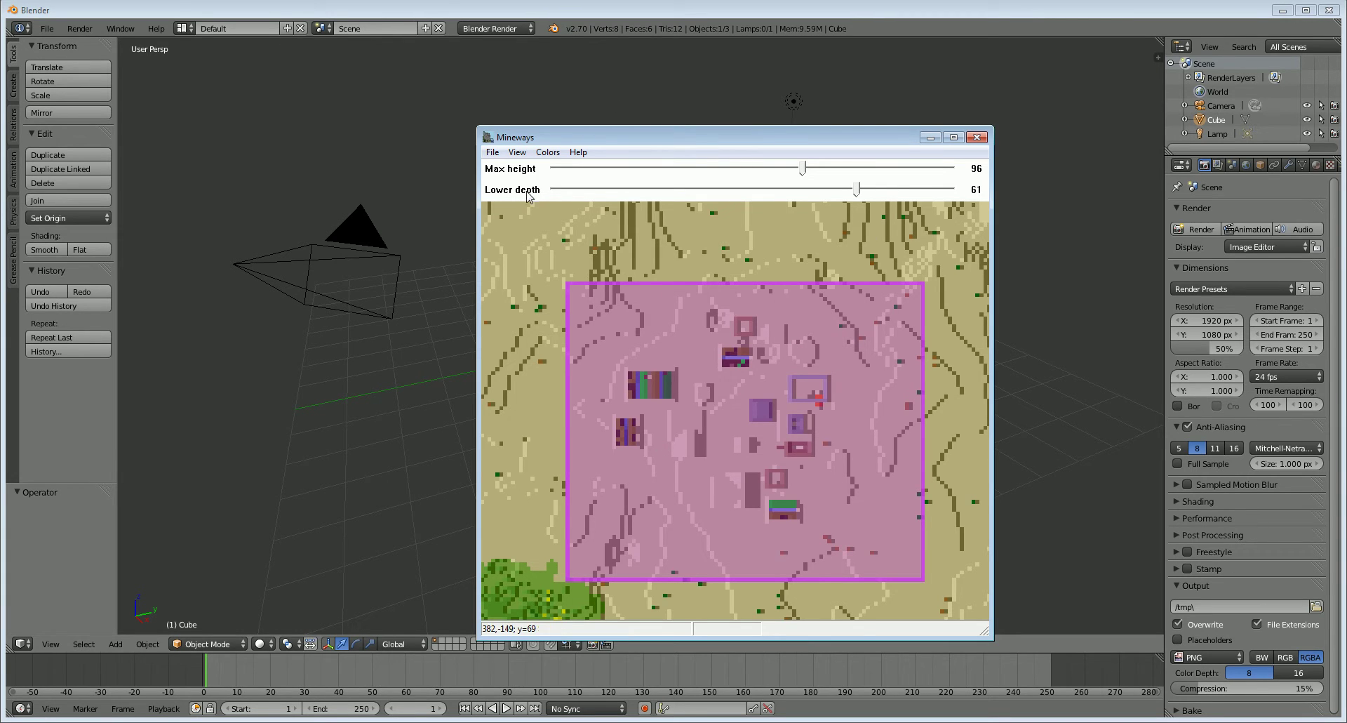
Export the selection for 3D printing as a VRML 2.0 file named tutor in Blender's minecraft world tests folder
click(493, 152)
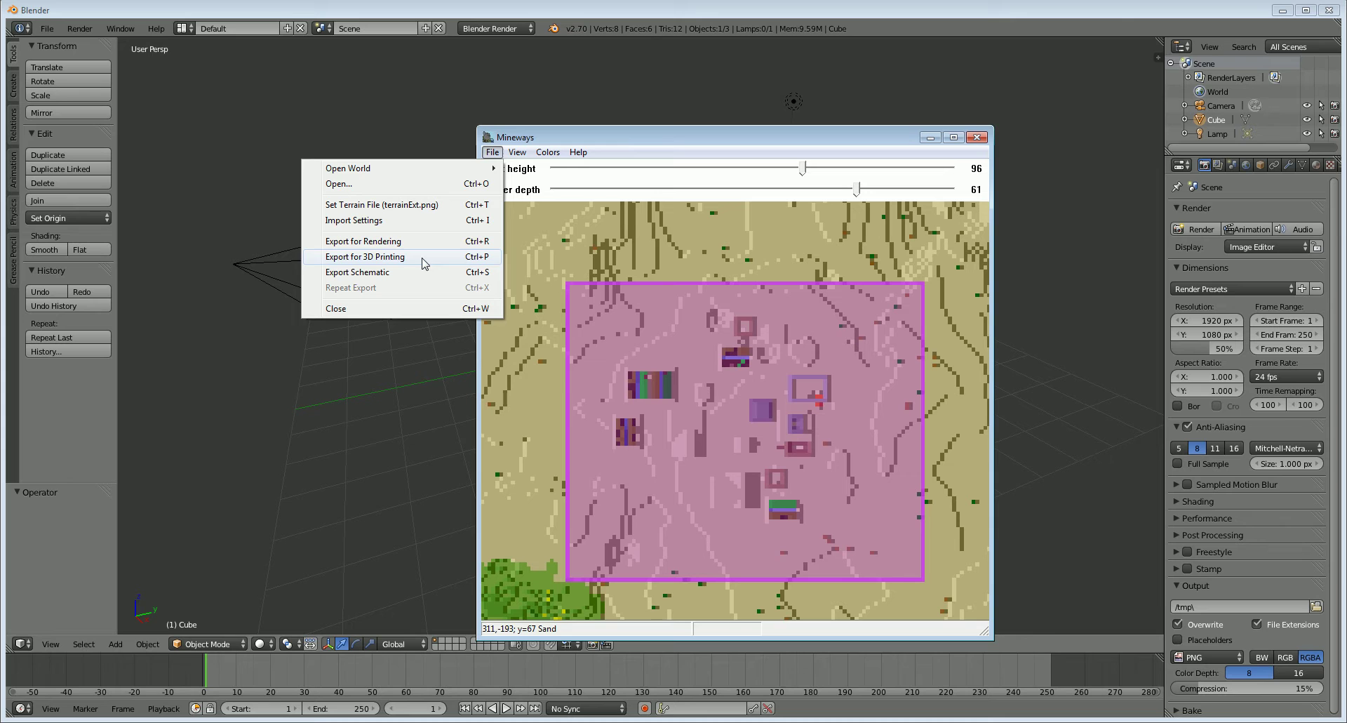
click(331, 259)
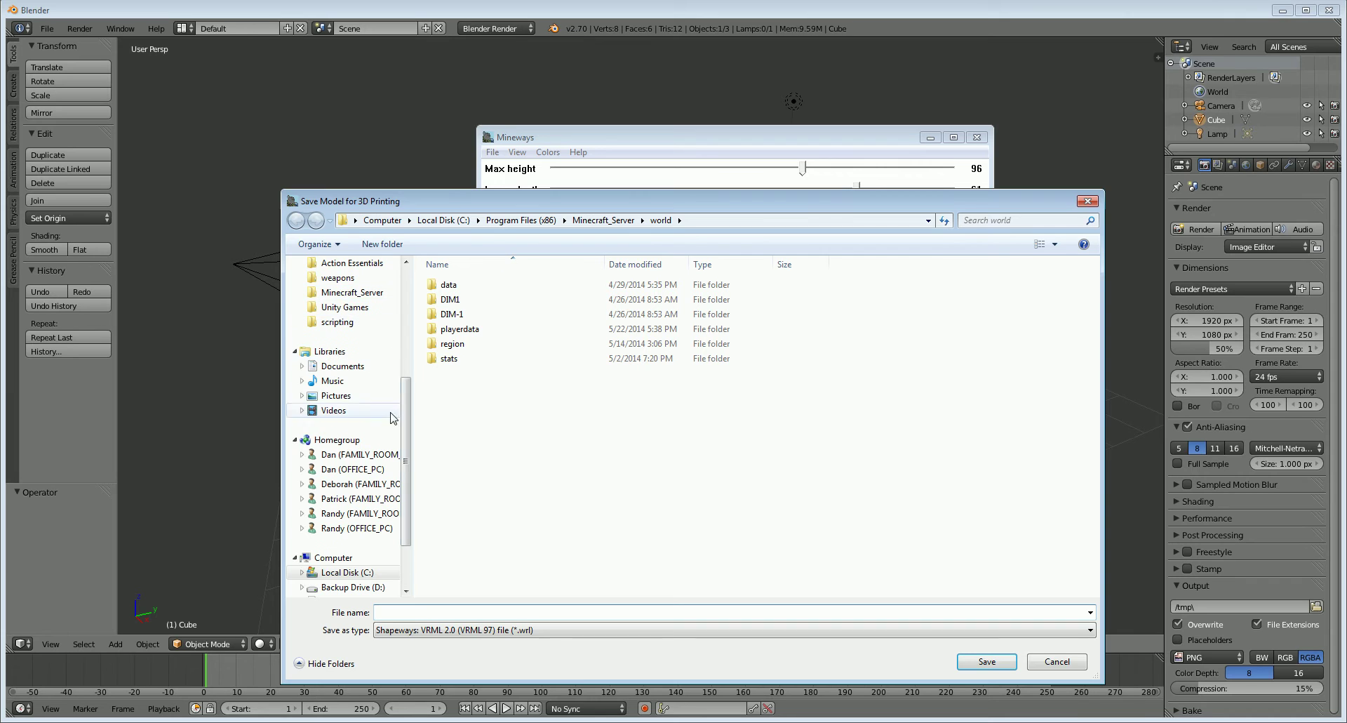
scroll(351, 316, up, 3)
click(361, 311)
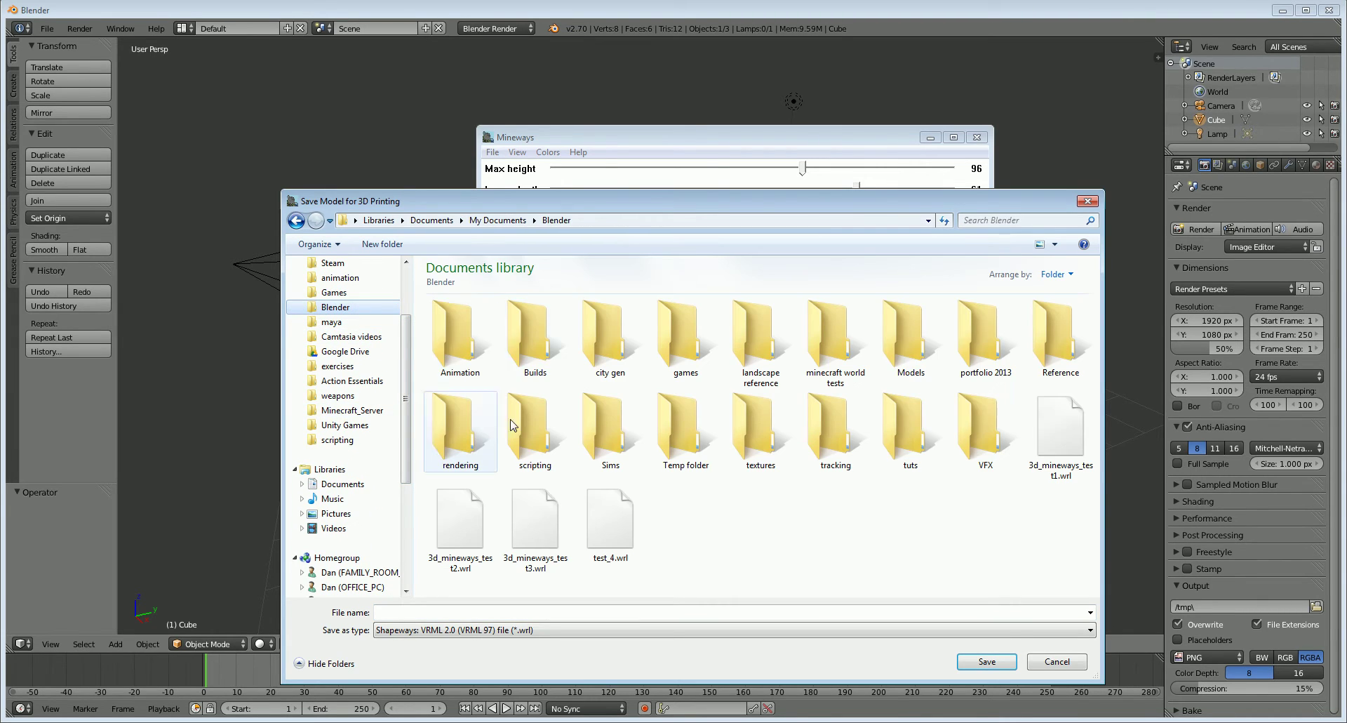
click(829, 349)
double_click(829, 349)
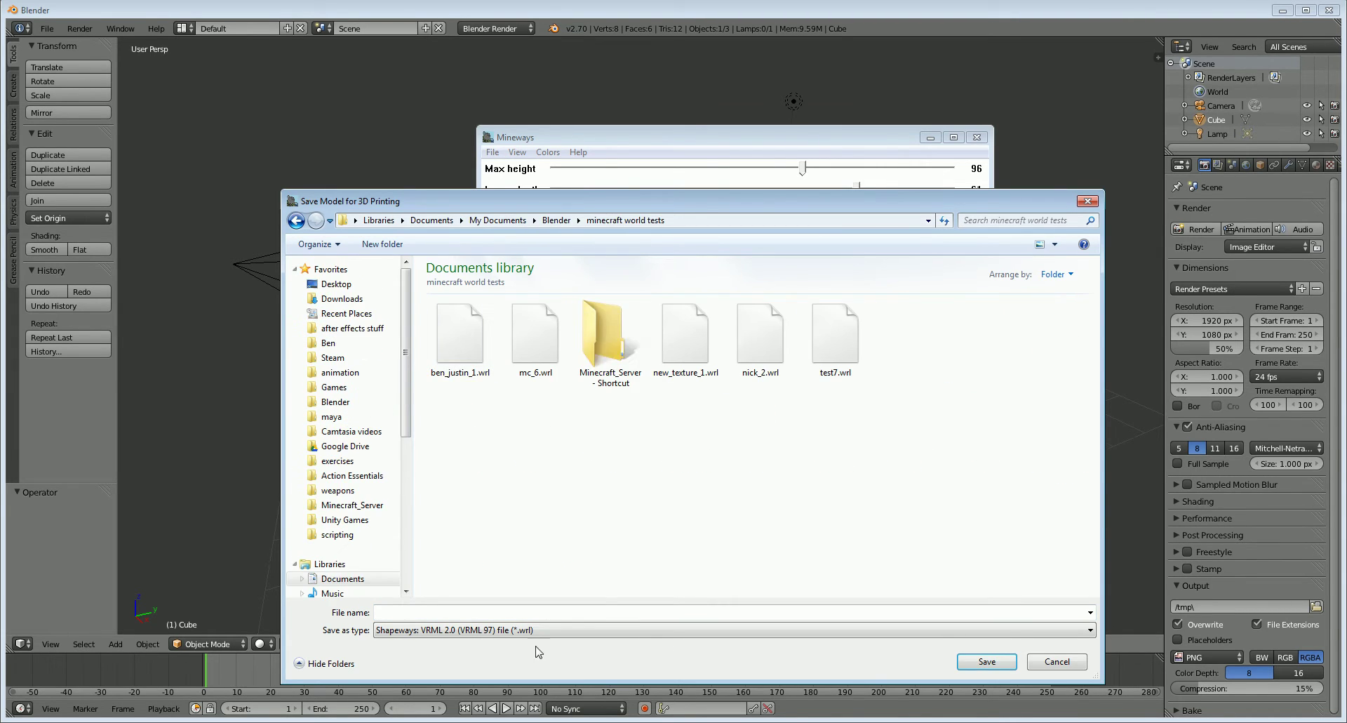
click(554, 611)
text(tutorial)
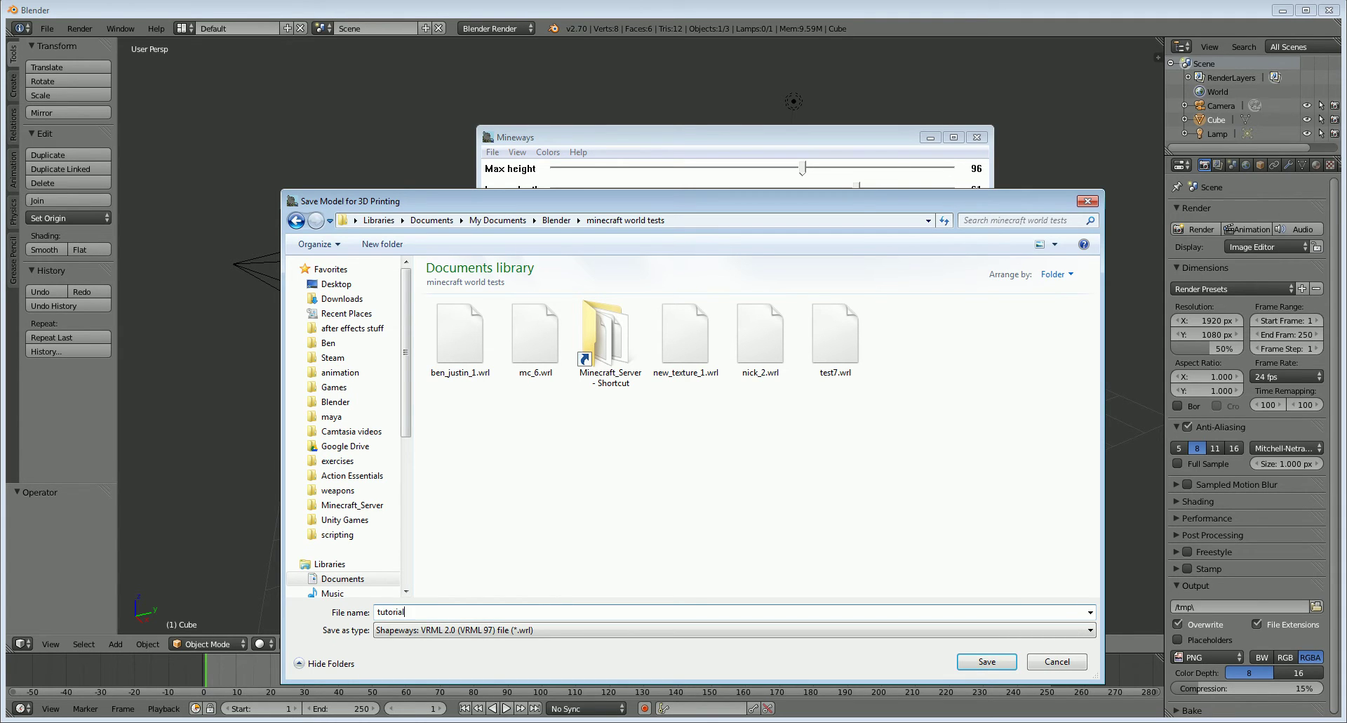
key(Return)
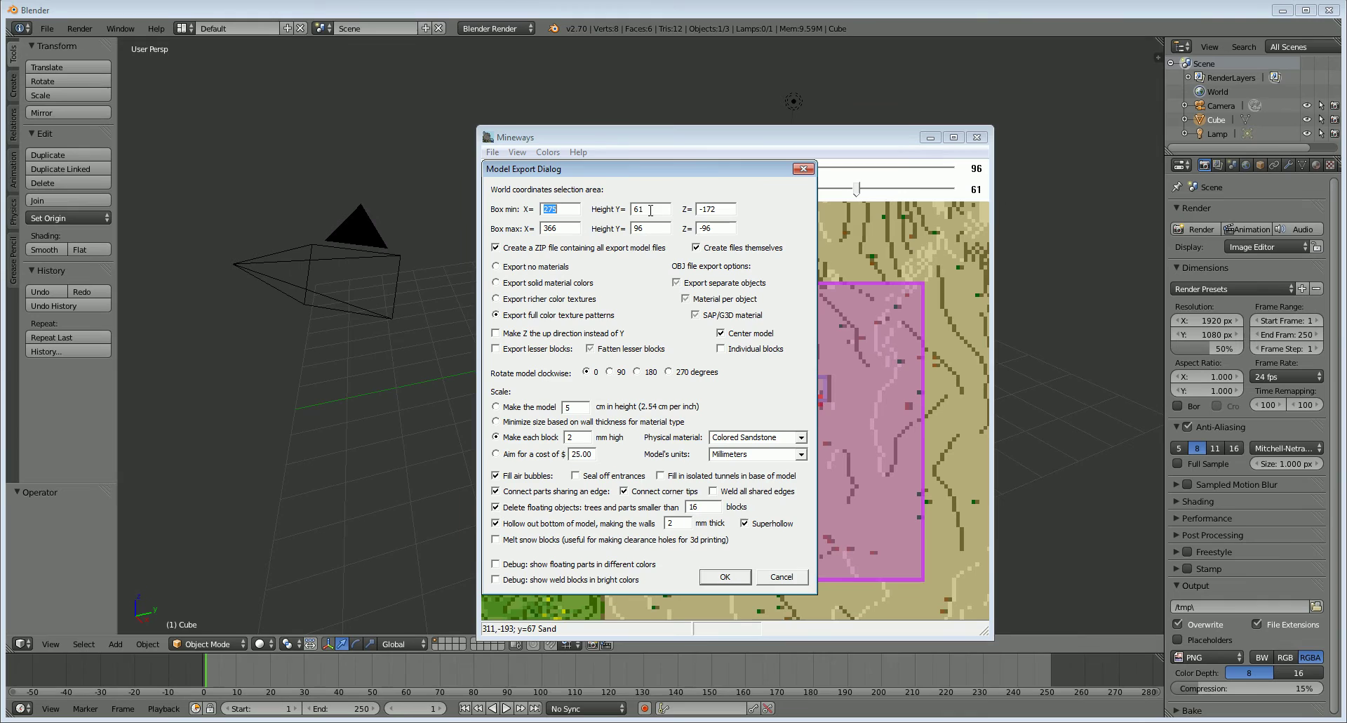
Review the color export and physical material options, keeping full color texture patterns and Colored Sandstone
drag(656, 172, 650, 127)
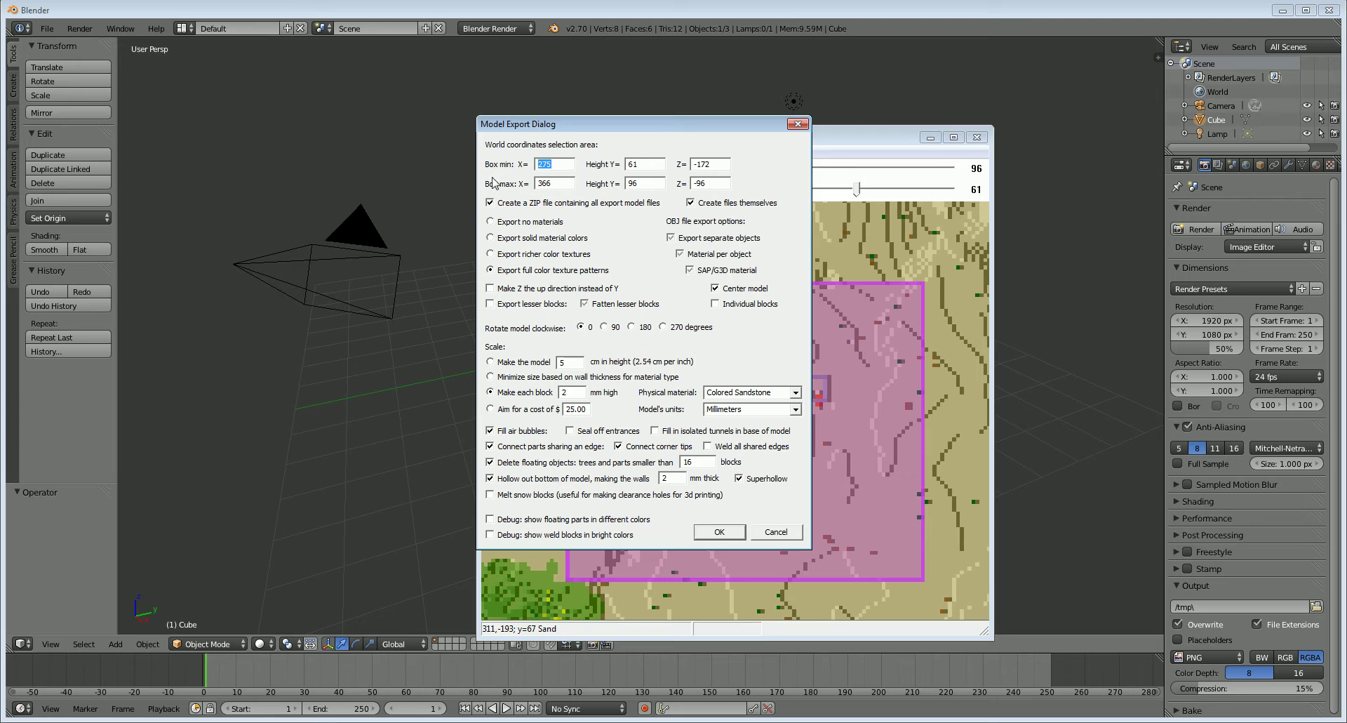
click(490, 239)
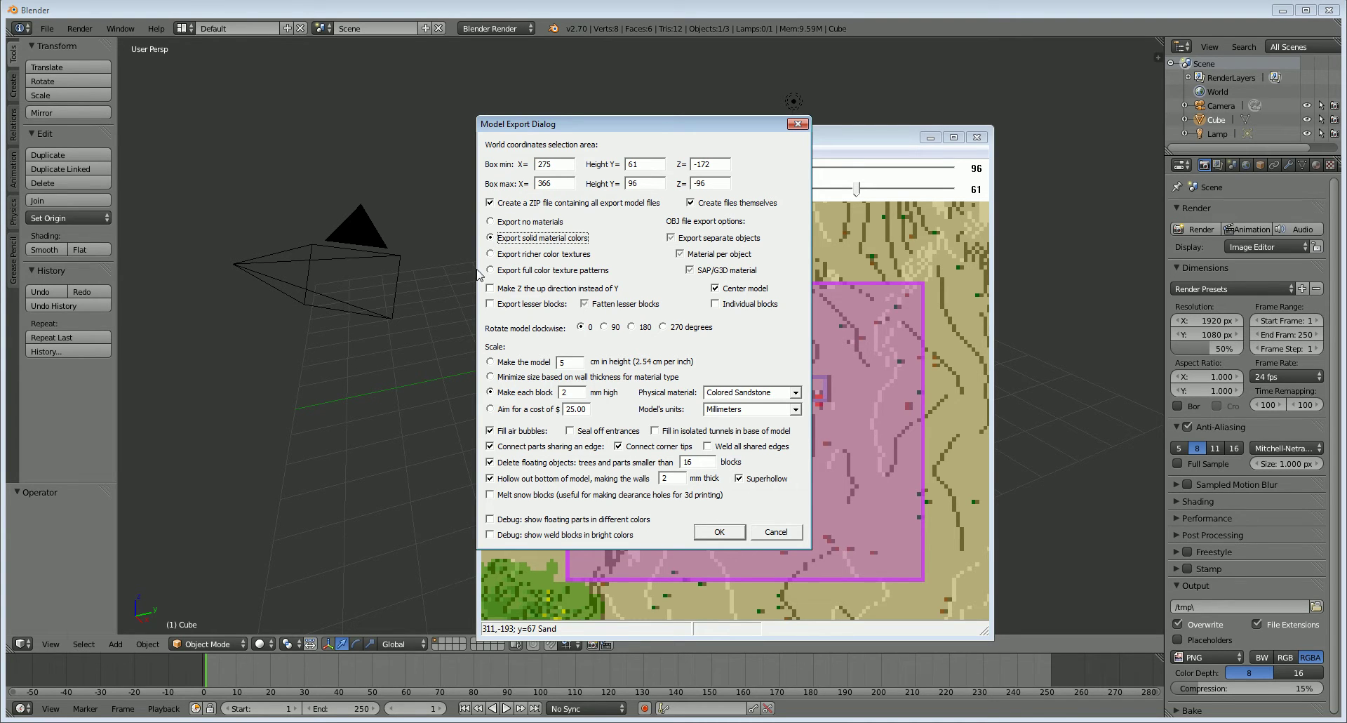
click(527, 271)
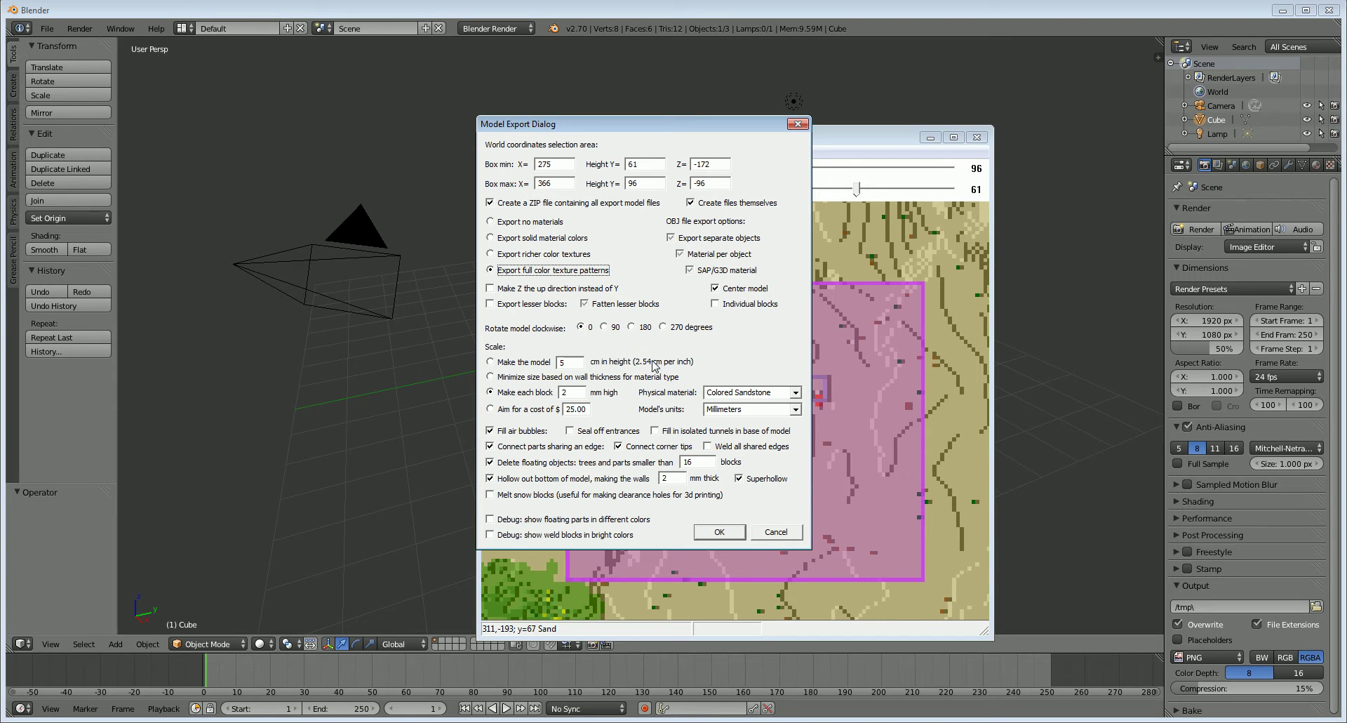
click(741, 390)
click(795, 392)
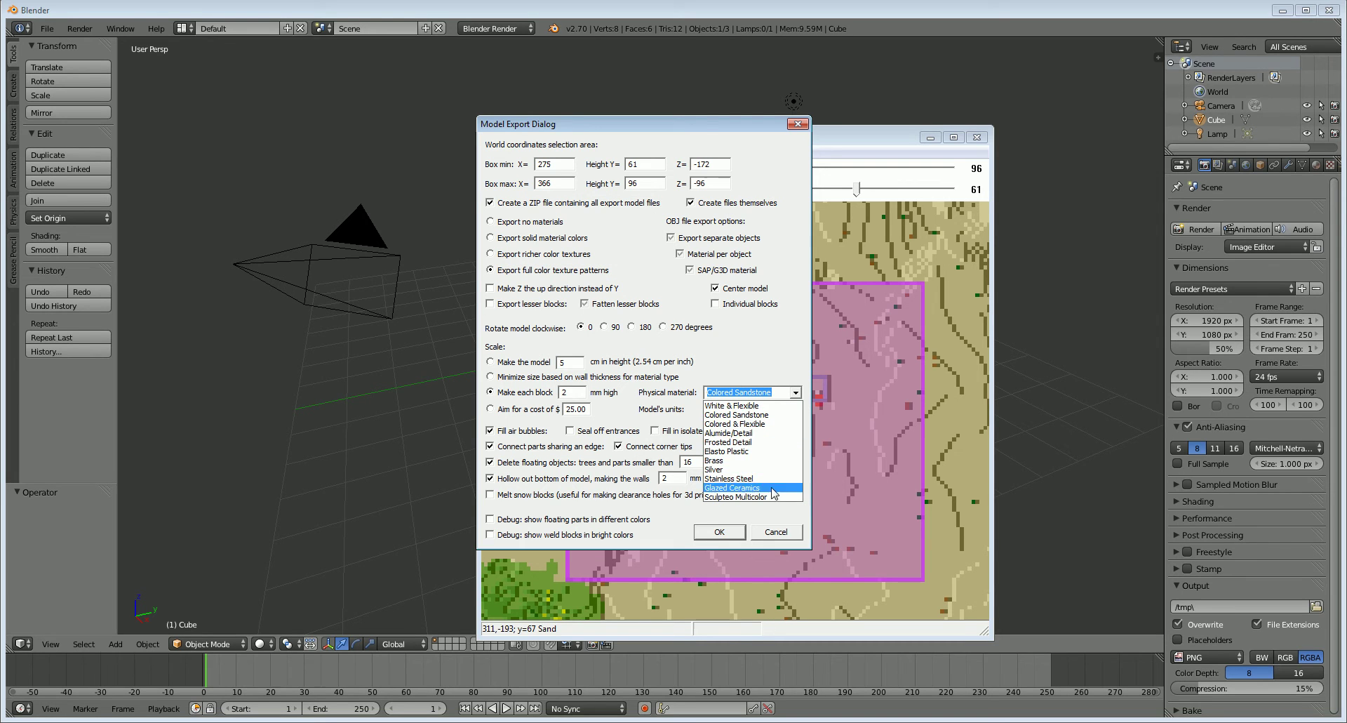
click(744, 405)
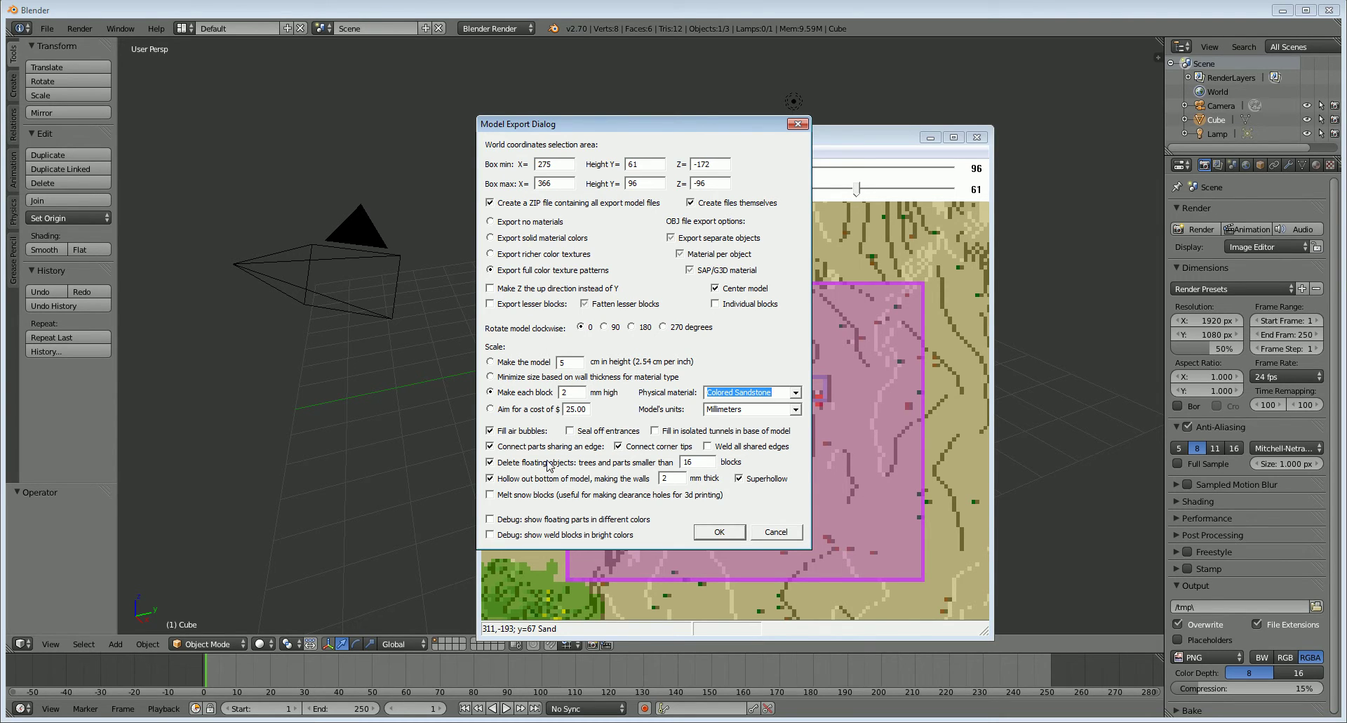
Enable sealing off entrances, filling in isolated tunnels in the model's base, and welding all shared edges for the export
click(570, 431)
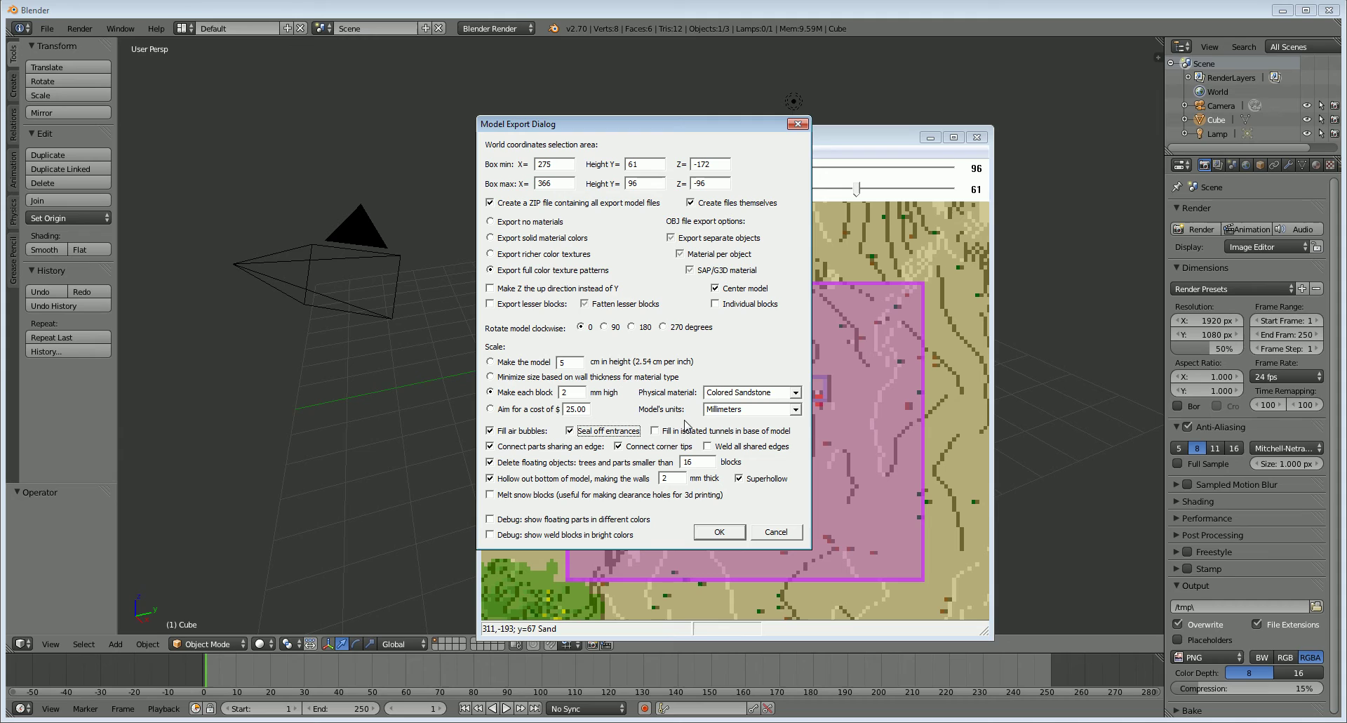
click(662, 434)
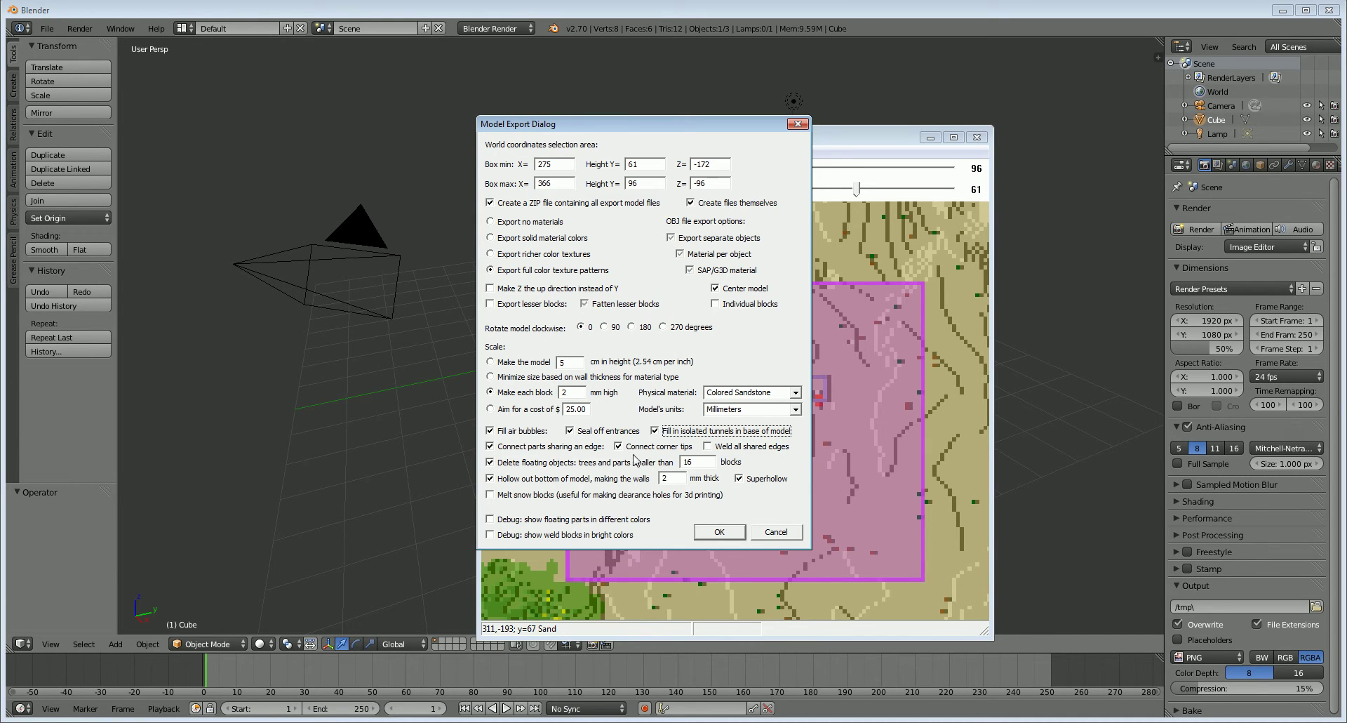
click(708, 449)
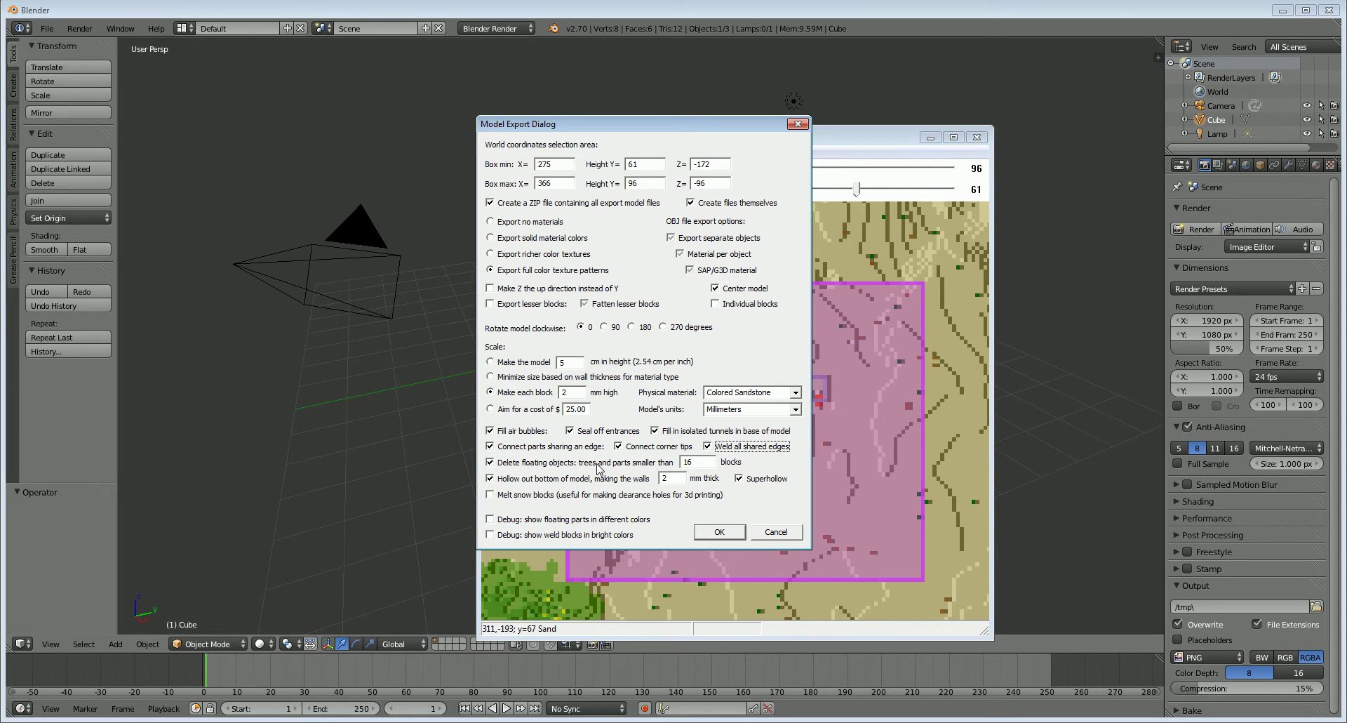
Enable melting snow blocks, run the model export, and decline showing the print statistics on each export for this session
click(490, 495)
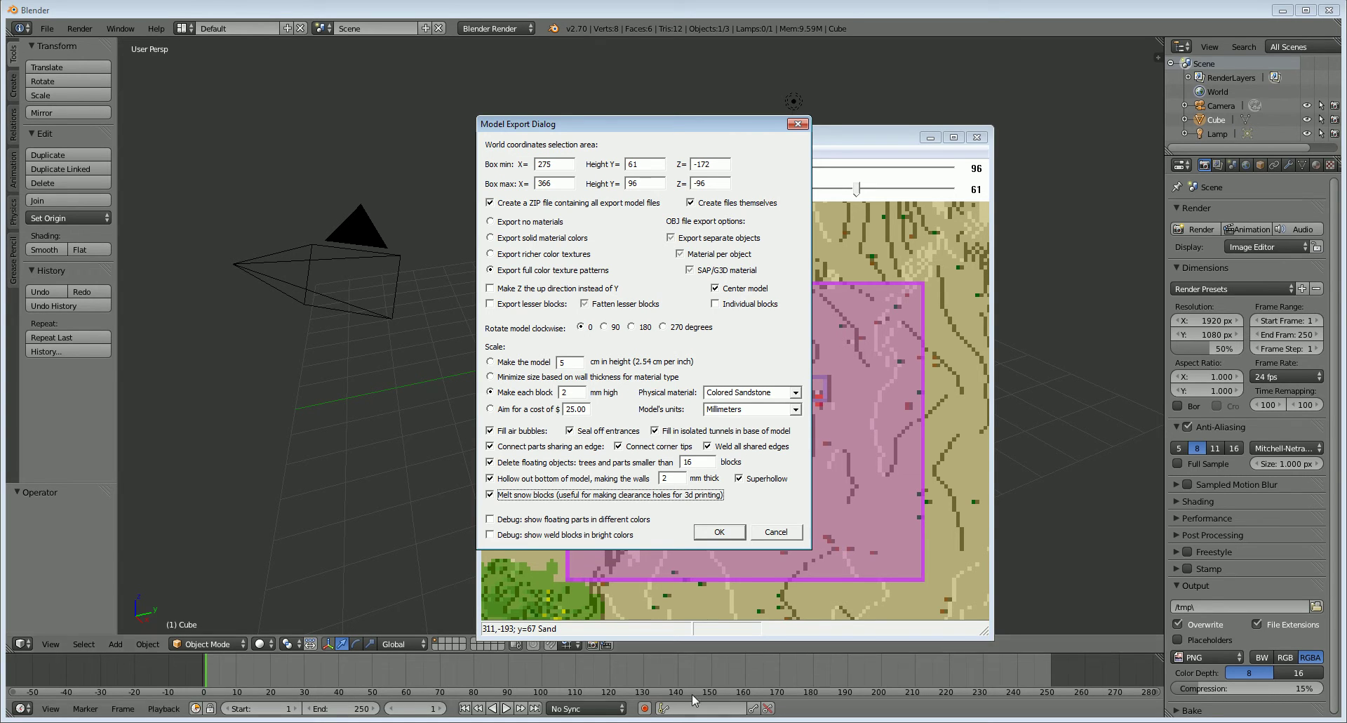
click(717, 532)
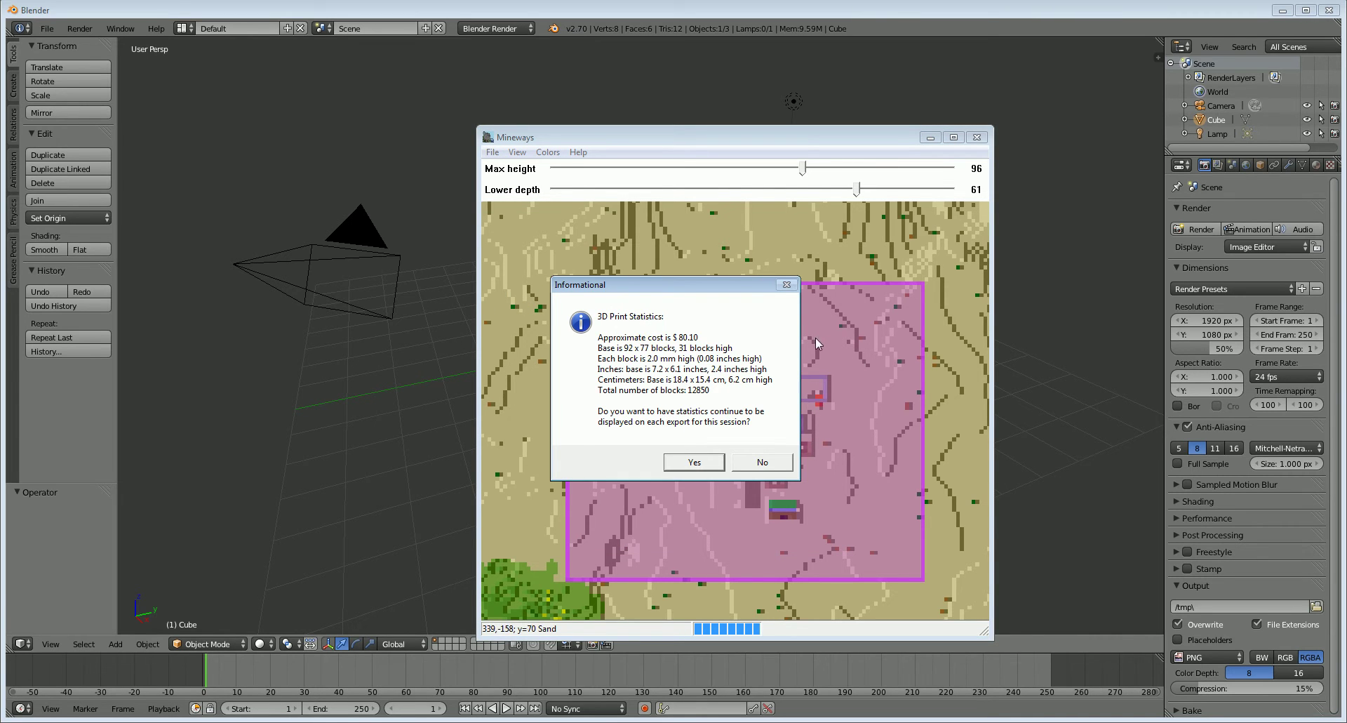
click(752, 465)
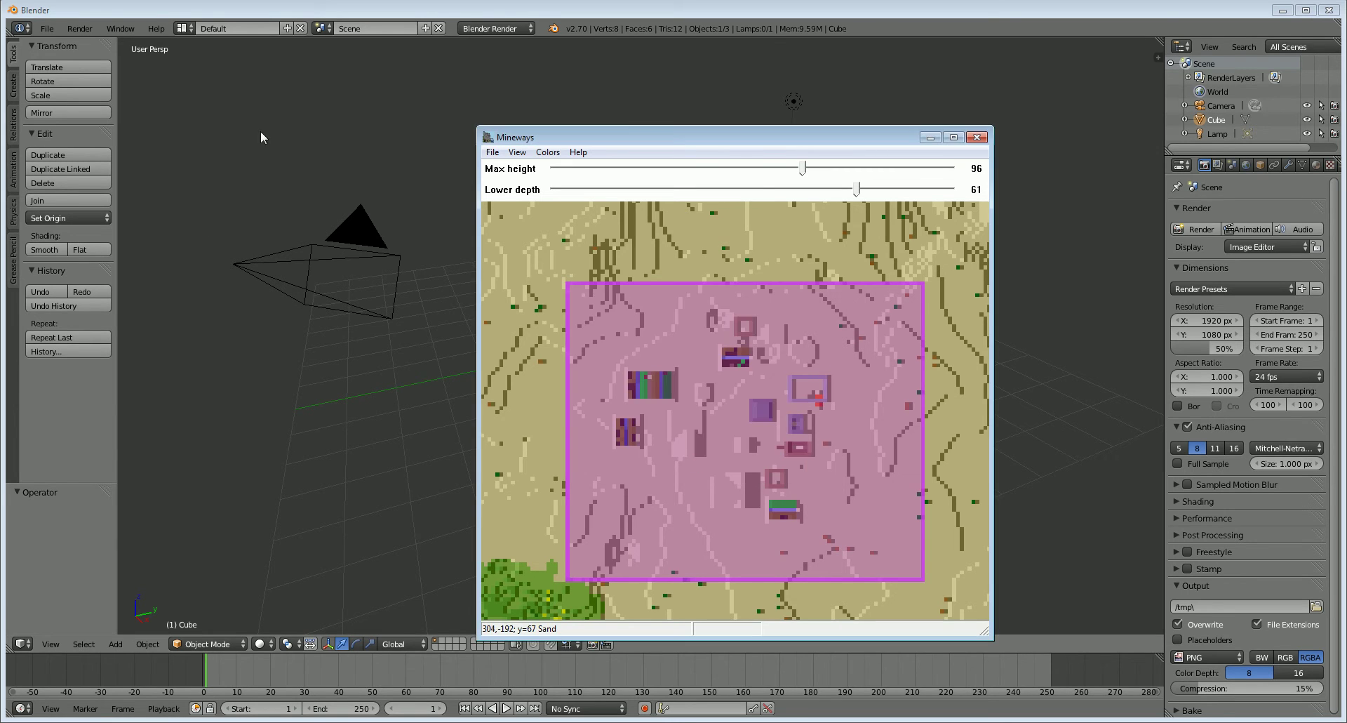
Switch to Blender, delete the default cube, and reset the 3D cursor to the scene's centre
click(305, 171)
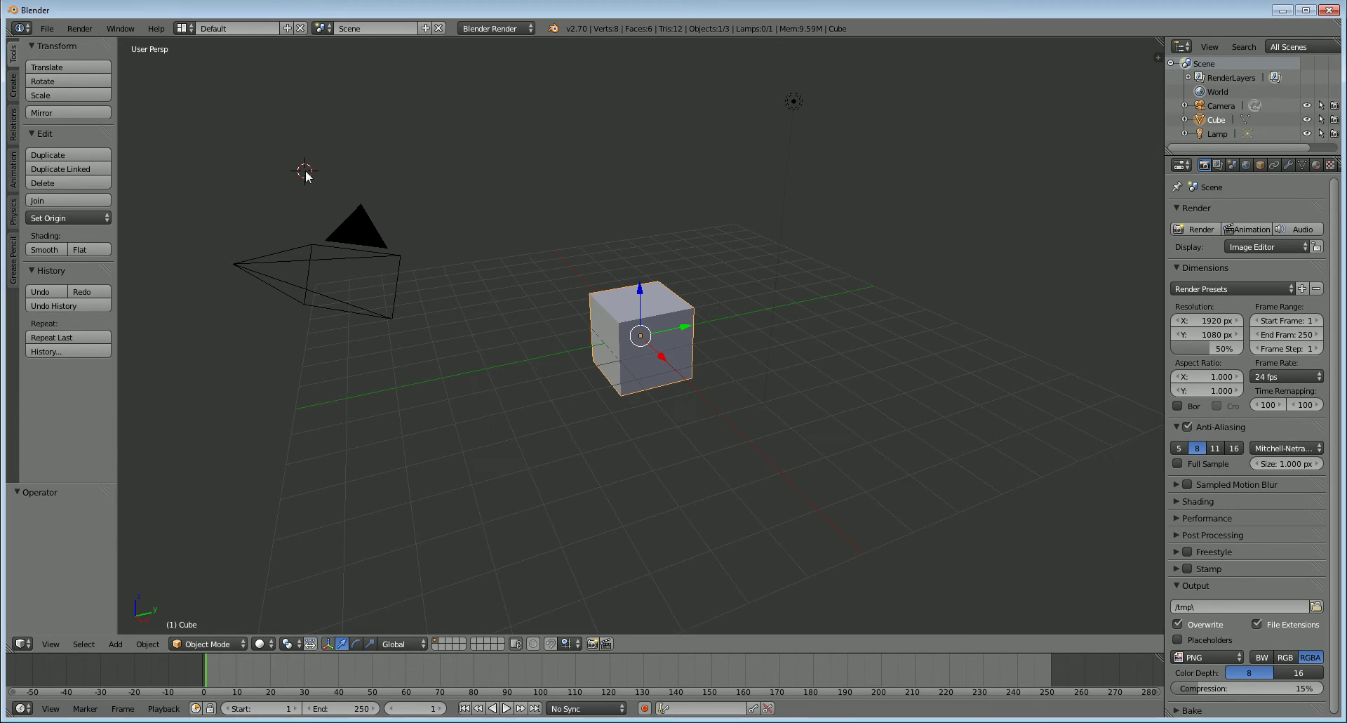
key(x)
click(675, 346)
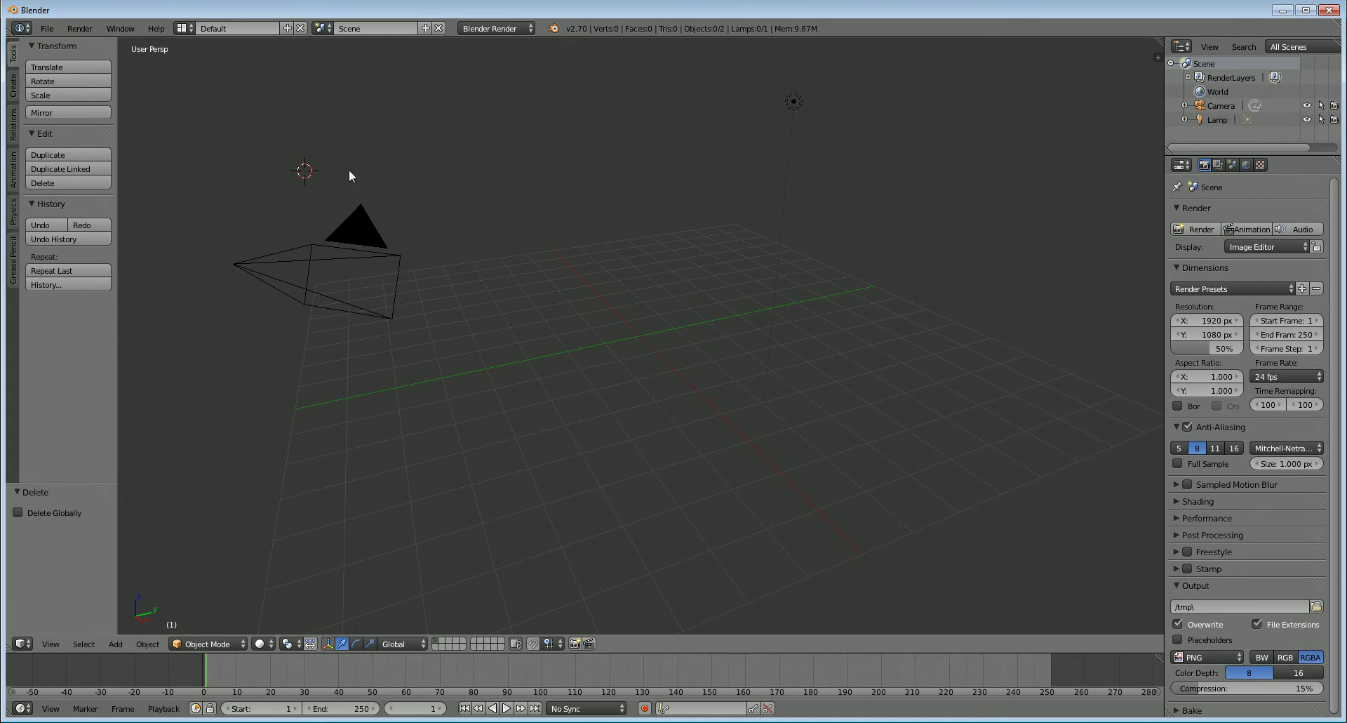
key(shift+c)
Import the exported VRML file tutorial.wrl from the minecraft world tests folder as an X3D/VRML2 model
click(47, 28)
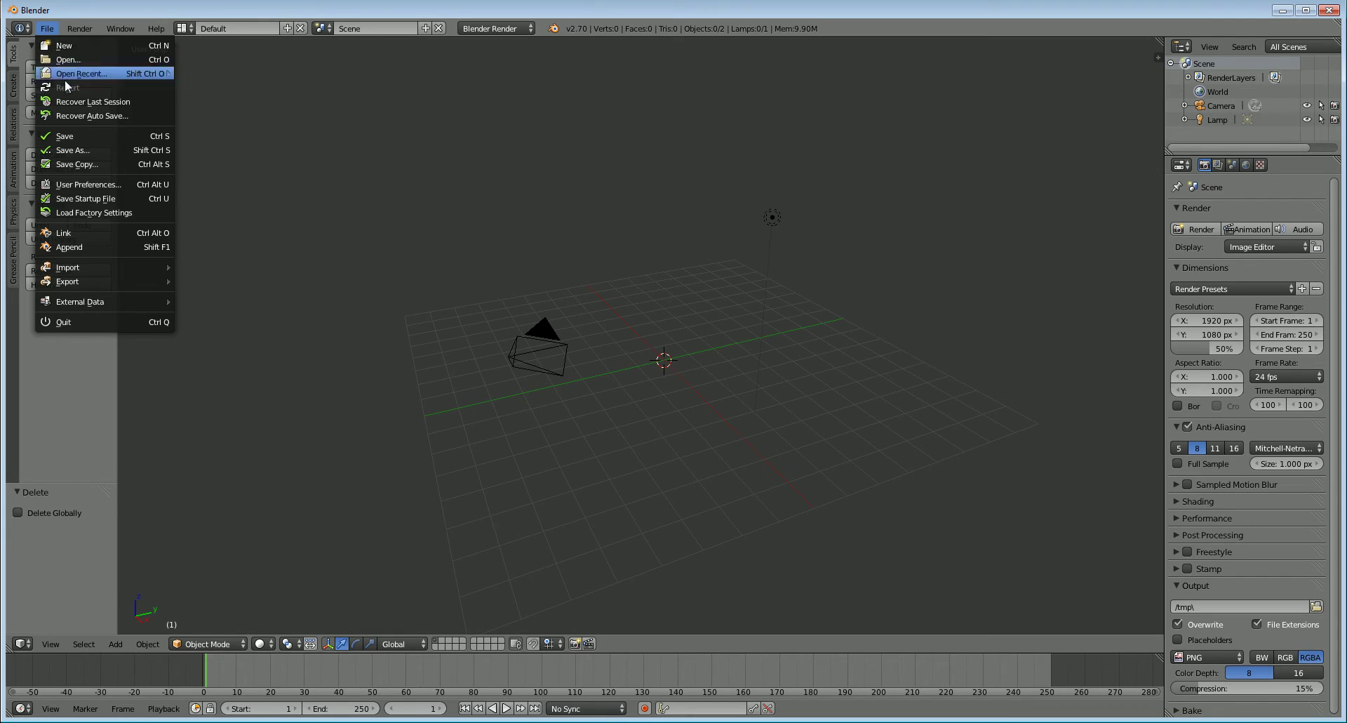
mouse_move(109, 263)
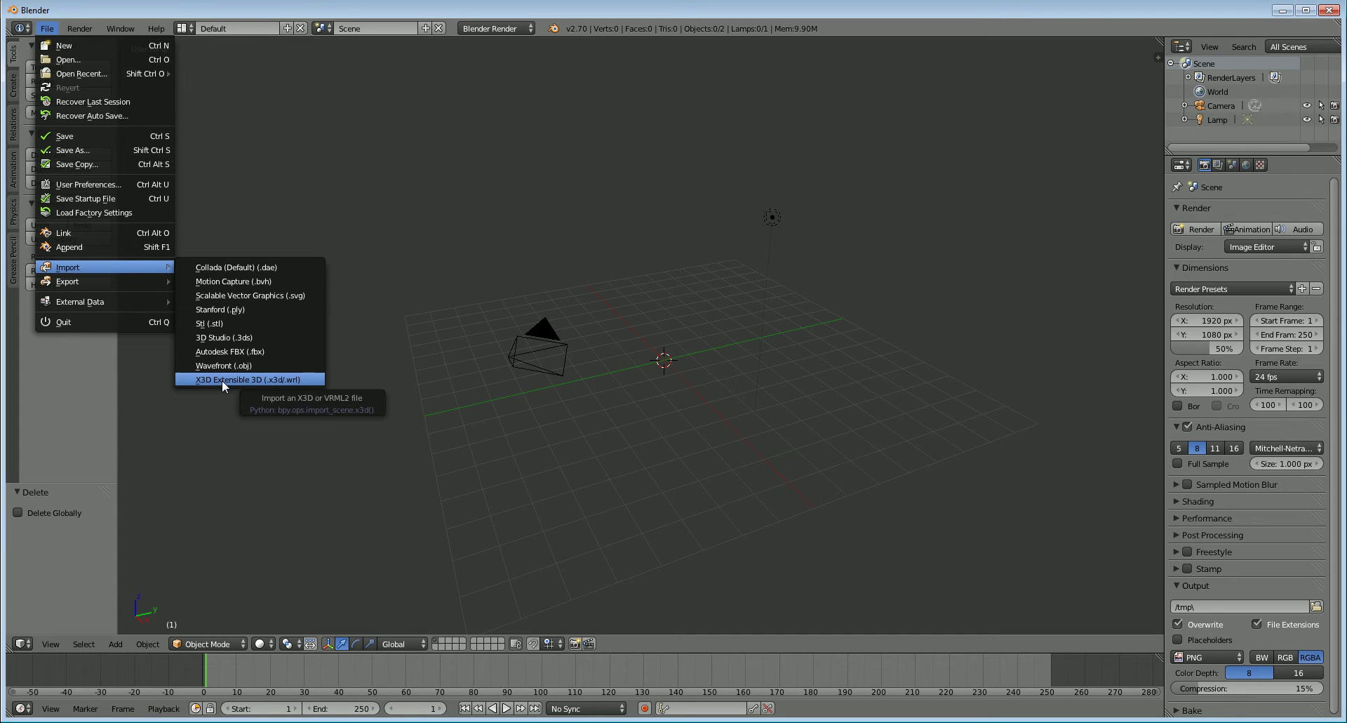
click(249, 378)
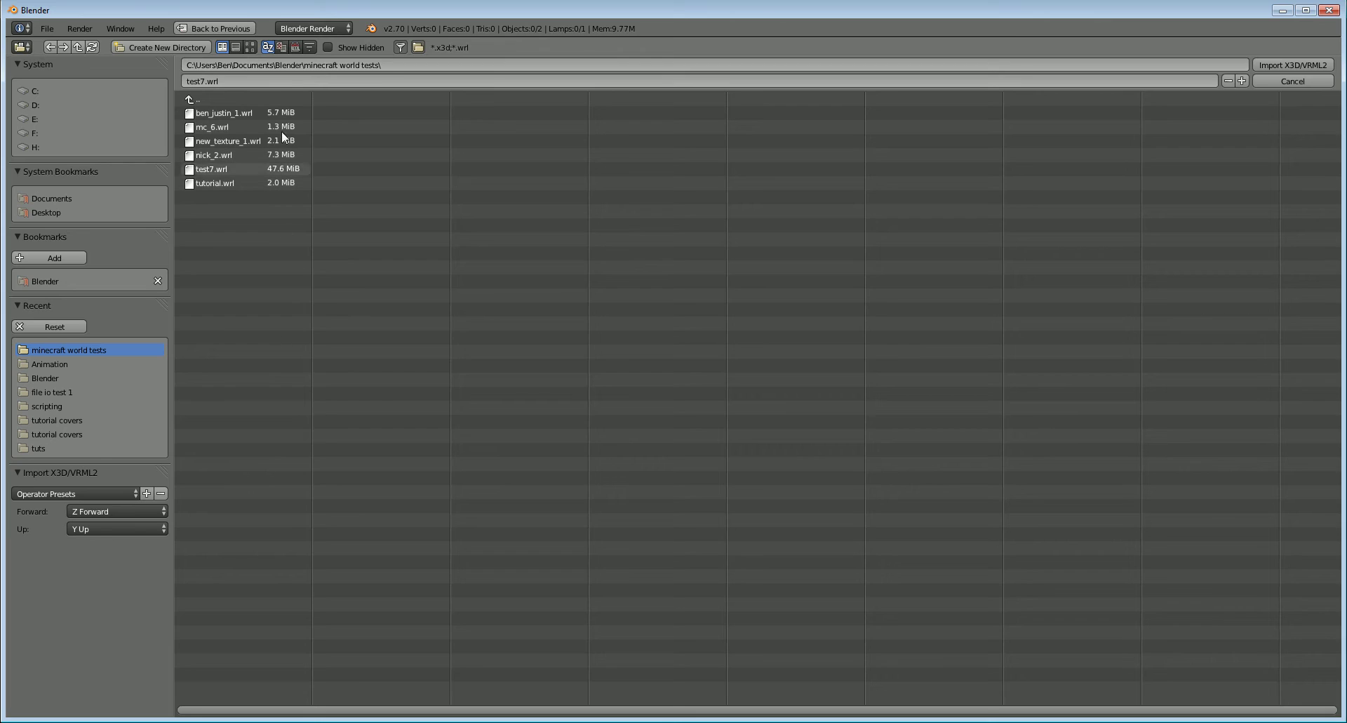
click(239, 183)
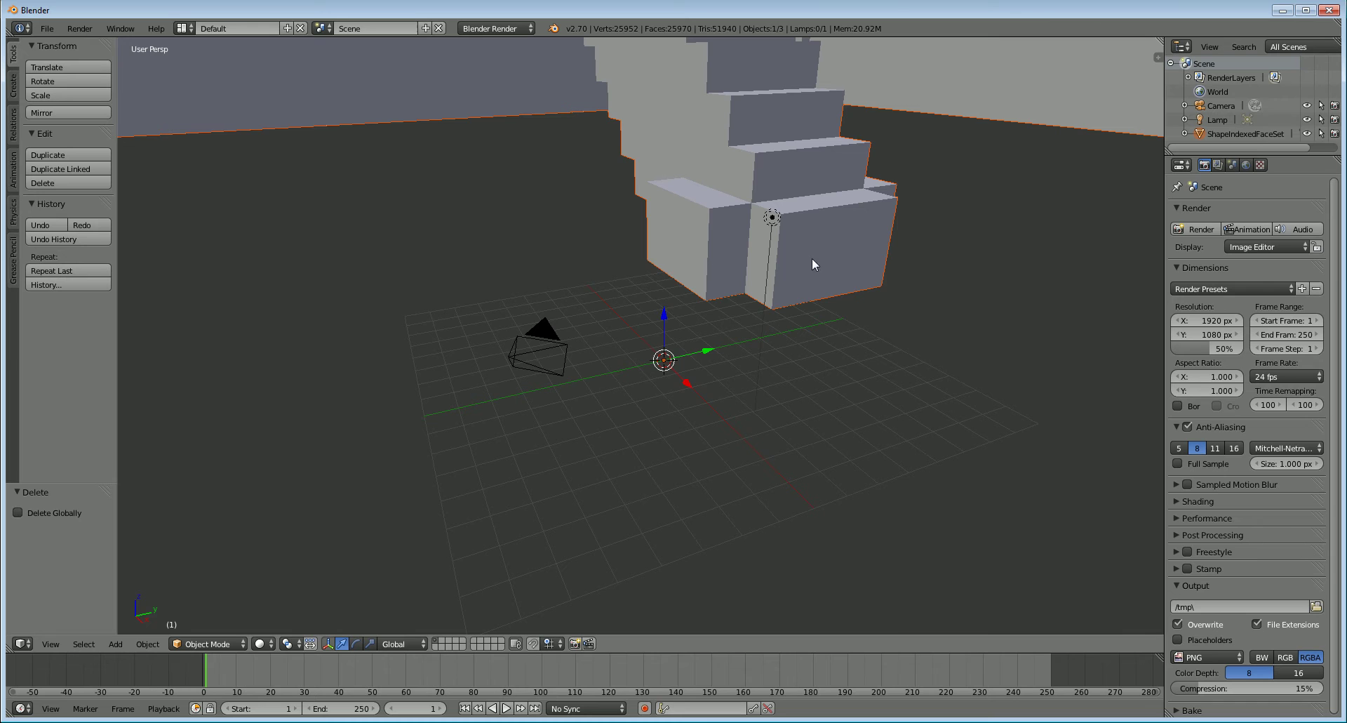
Scale the imported village model down to about 0.040 of its size
scroll(881, 367, down, 2)
scroll(875, 382, up, 5)
scroll(875, 383, down, 5)
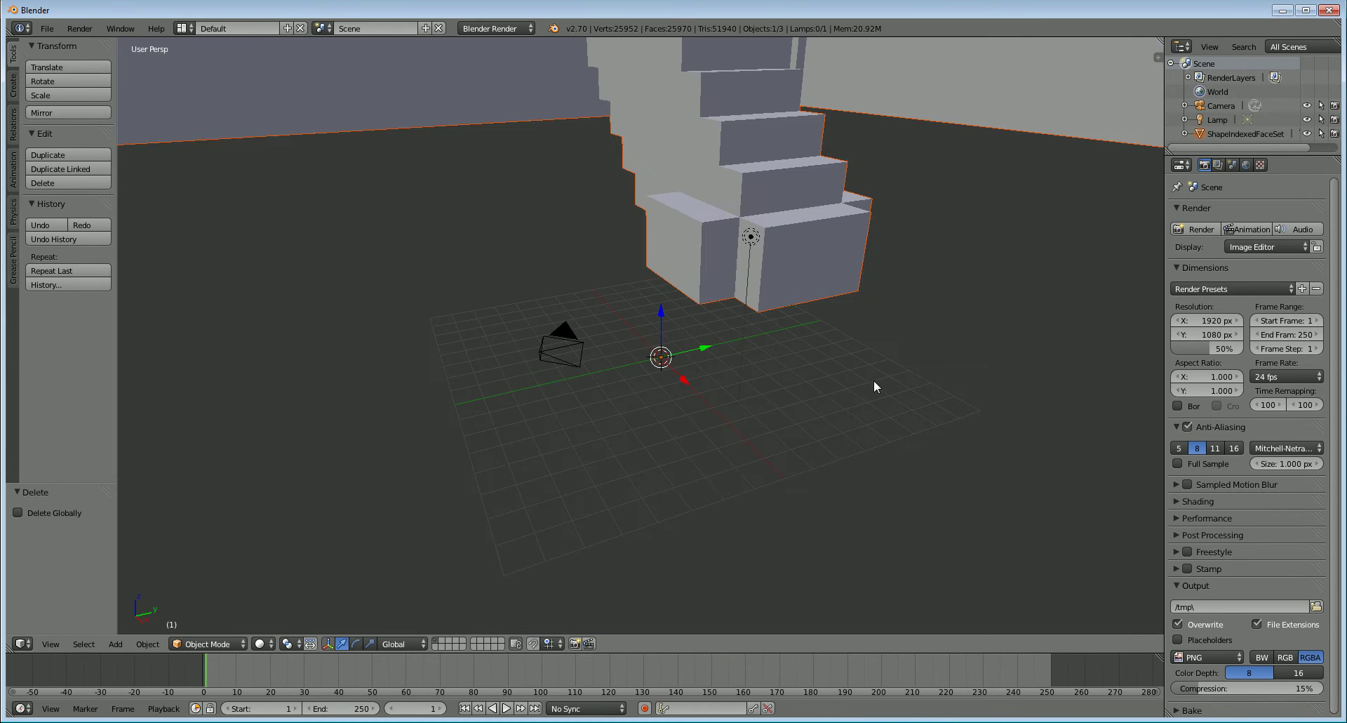
middle_drag(875, 382, 914, 335)
scroll(919, 341, down, 7)
middle_drag(1037, 272, 1030, 286)
key(s)
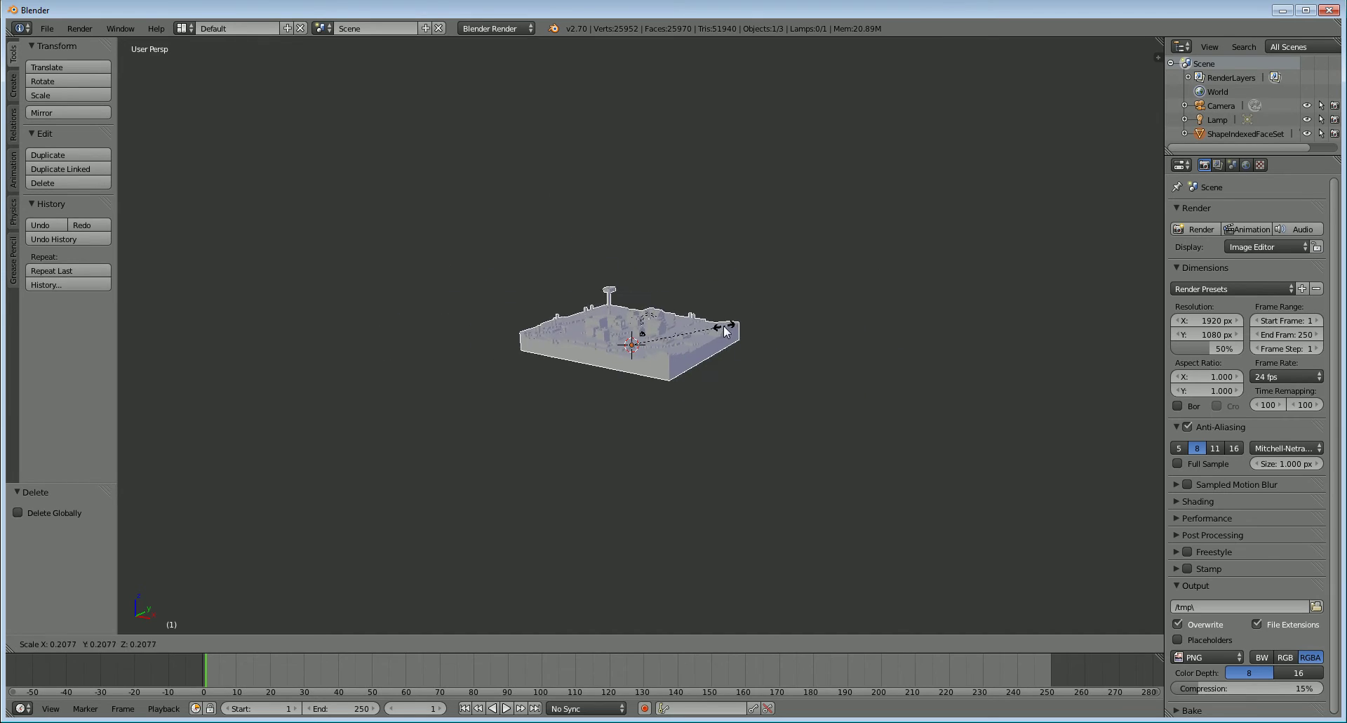
click(651, 343)
Shrink the village model a little more, by a factor of about 0.748
scroll(821, 389, up, 10)
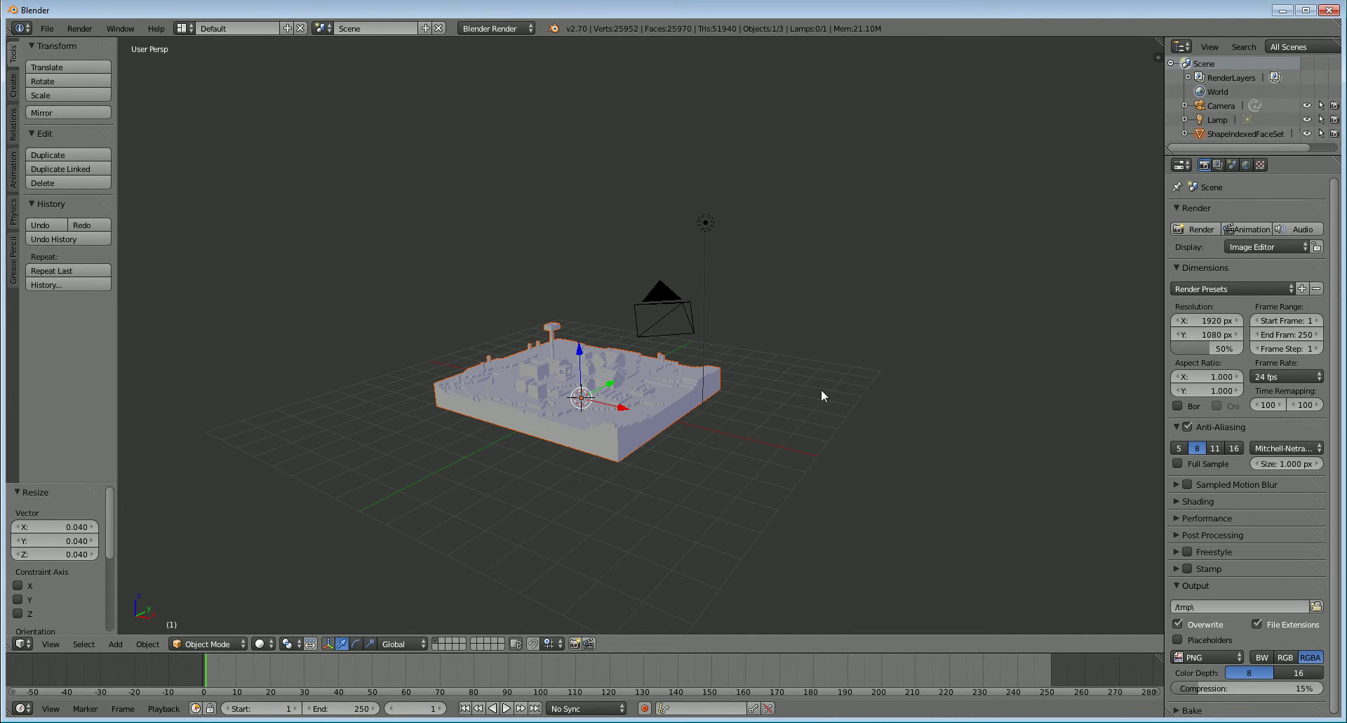
key(s)
click(755, 428)
Scale the village model up by a factor of about 1.756
scroll(858, 421, up, 8)
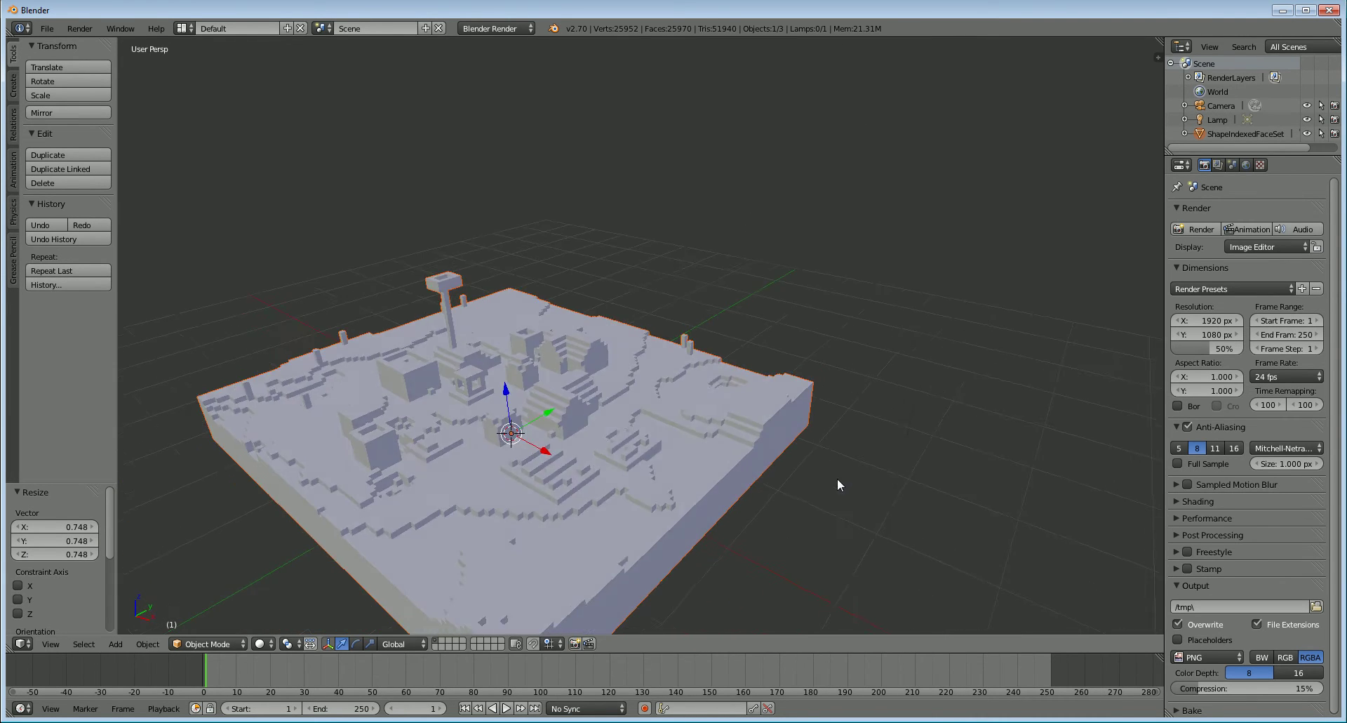
middle_drag(753, 495, 538, 349)
scroll(755, 365, down, 5)
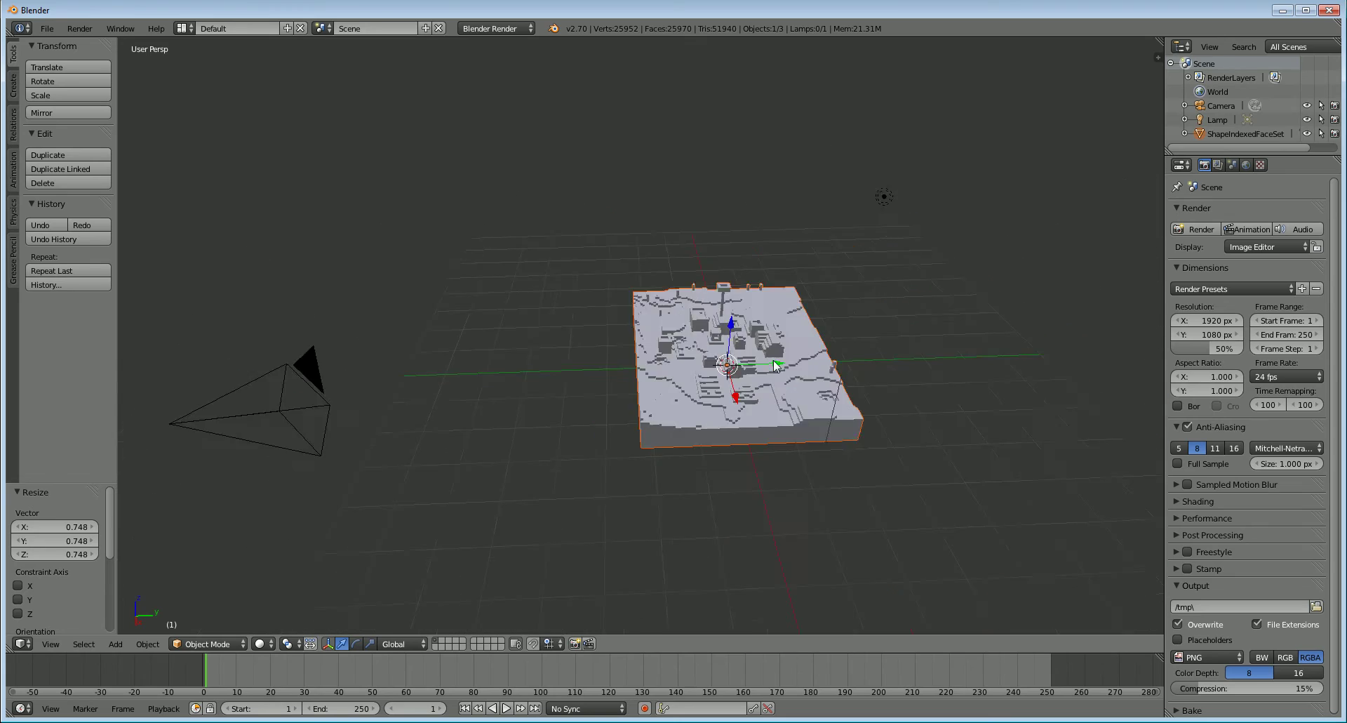
scroll(862, 414, up, 3)
shift+middle_drag(848, 390, 620, 308)
scroll(862, 414, up, 2)
middle_drag(890, 426, 890, 413)
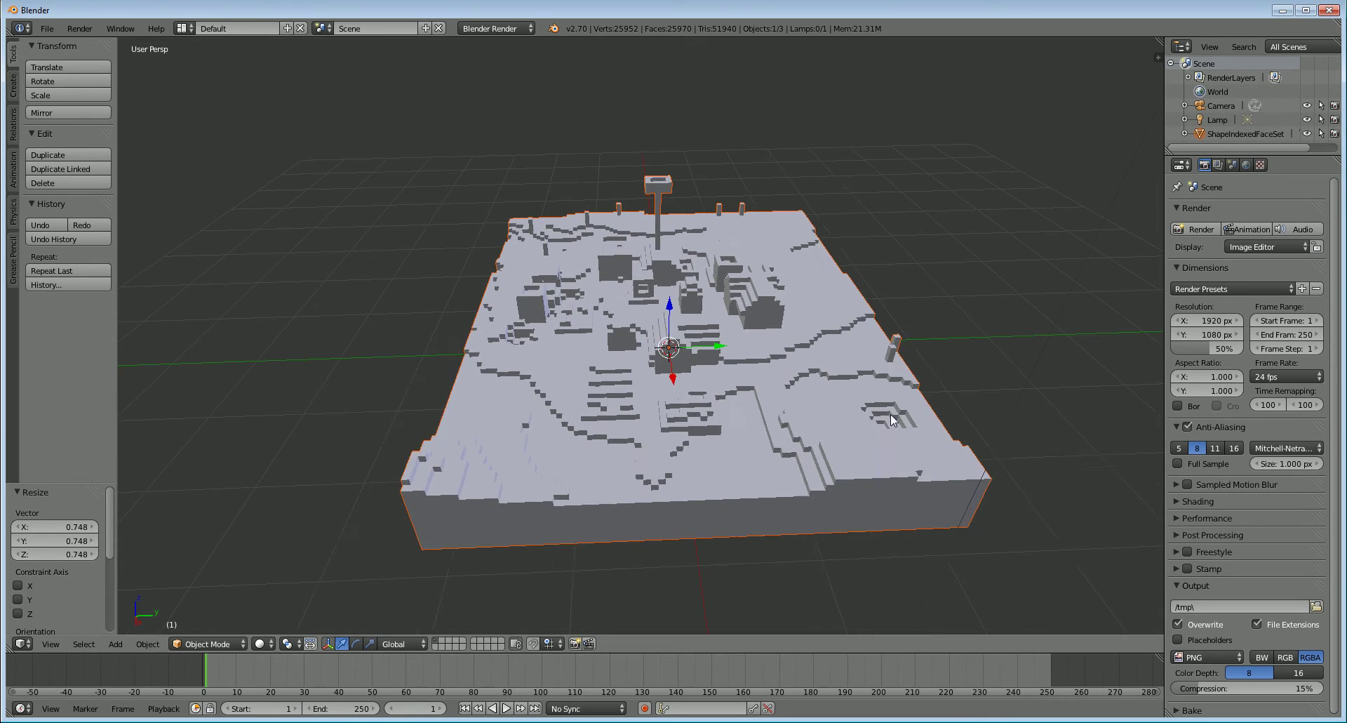
key(s)
click(1085, 457)
Switch the 3D view to textured shading so the village's block textures are displayed
scroll(1023, 437, down, 7)
middle_drag(718, 327, 943, 330)
scroll(693, 347, up, 4)
middle_drag(693, 348, 601, 373)
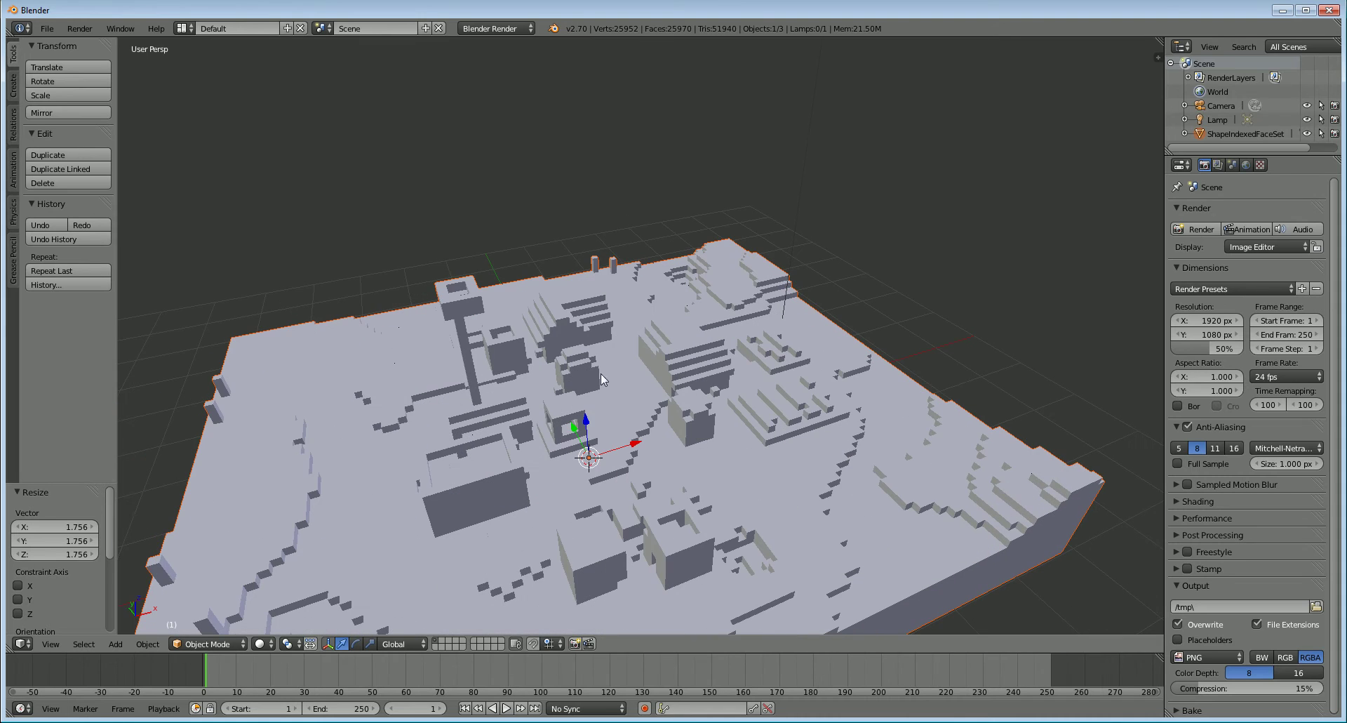
click(265, 644)
click(313, 582)
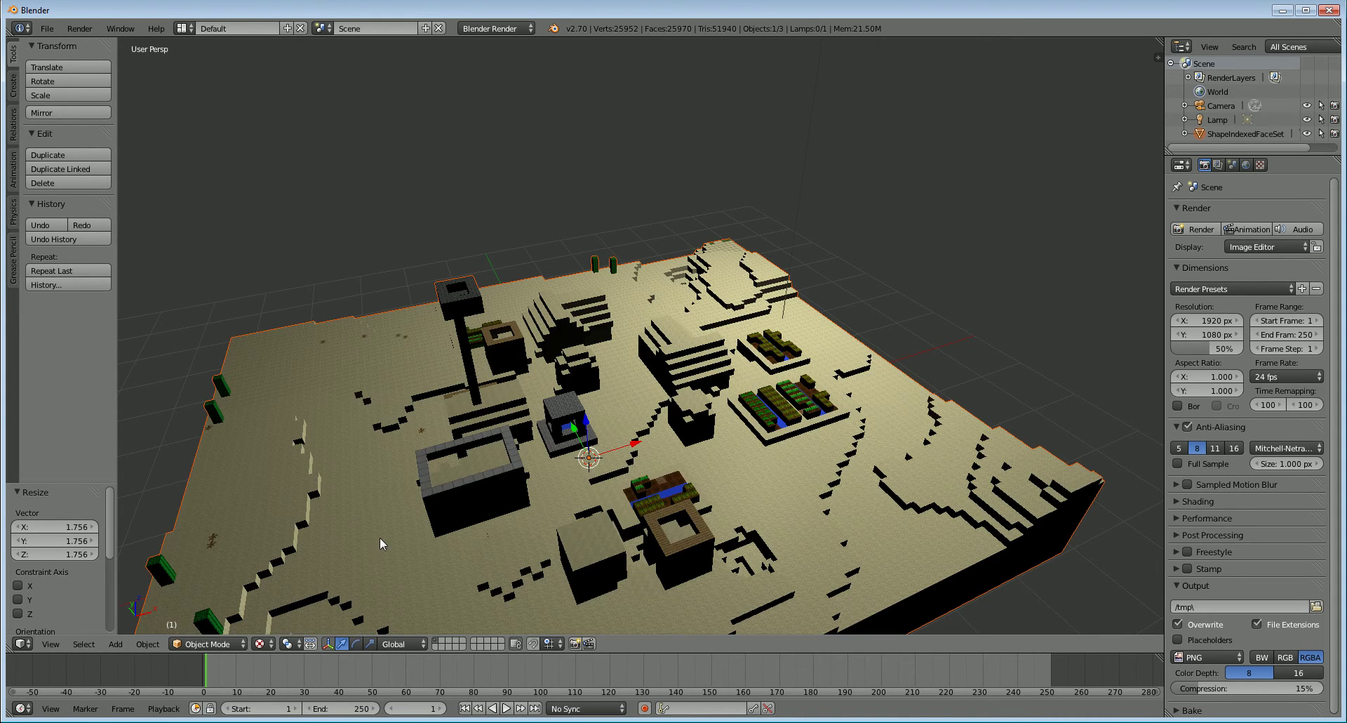
Examine the textured village from several sides, including its buildings, farm plots, well and terrain edges
middle_drag(382, 543, 595, 506)
scroll(617, 528, up, 8)
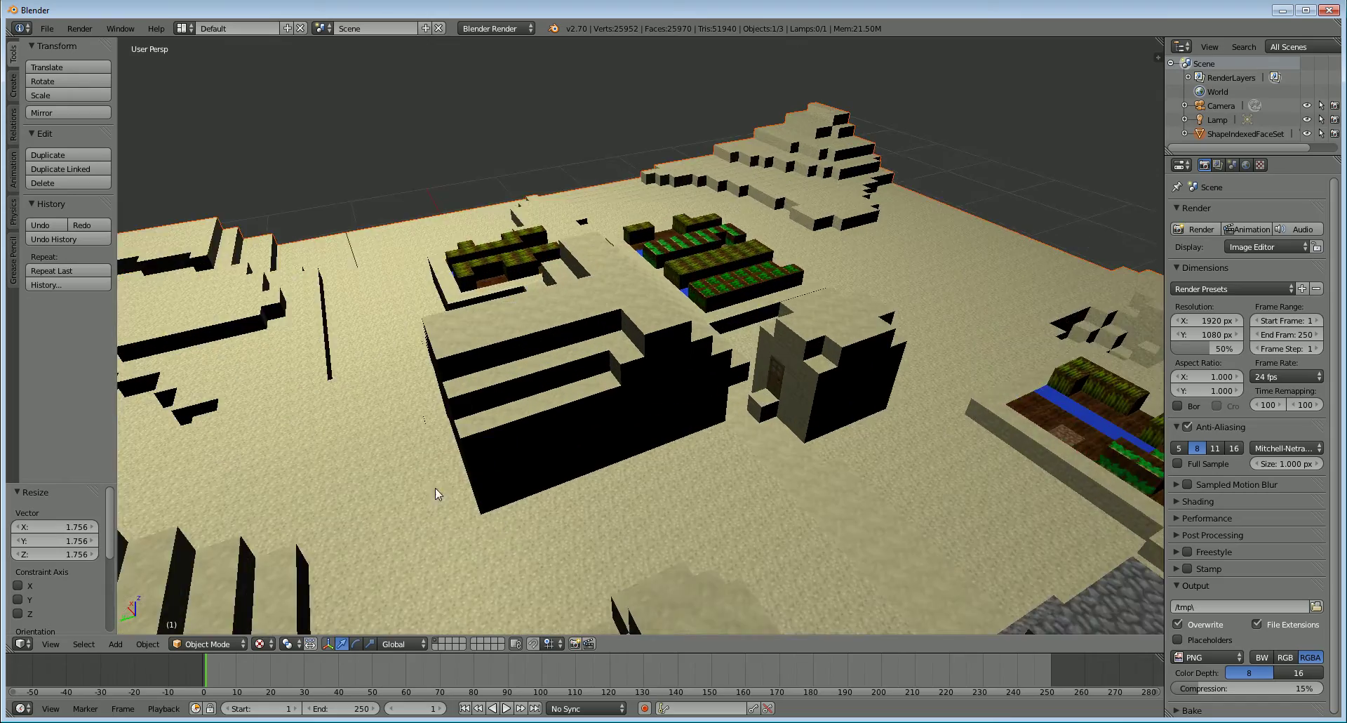
middle_drag(436, 489, 652, 440)
scroll(532, 494, down, 6)
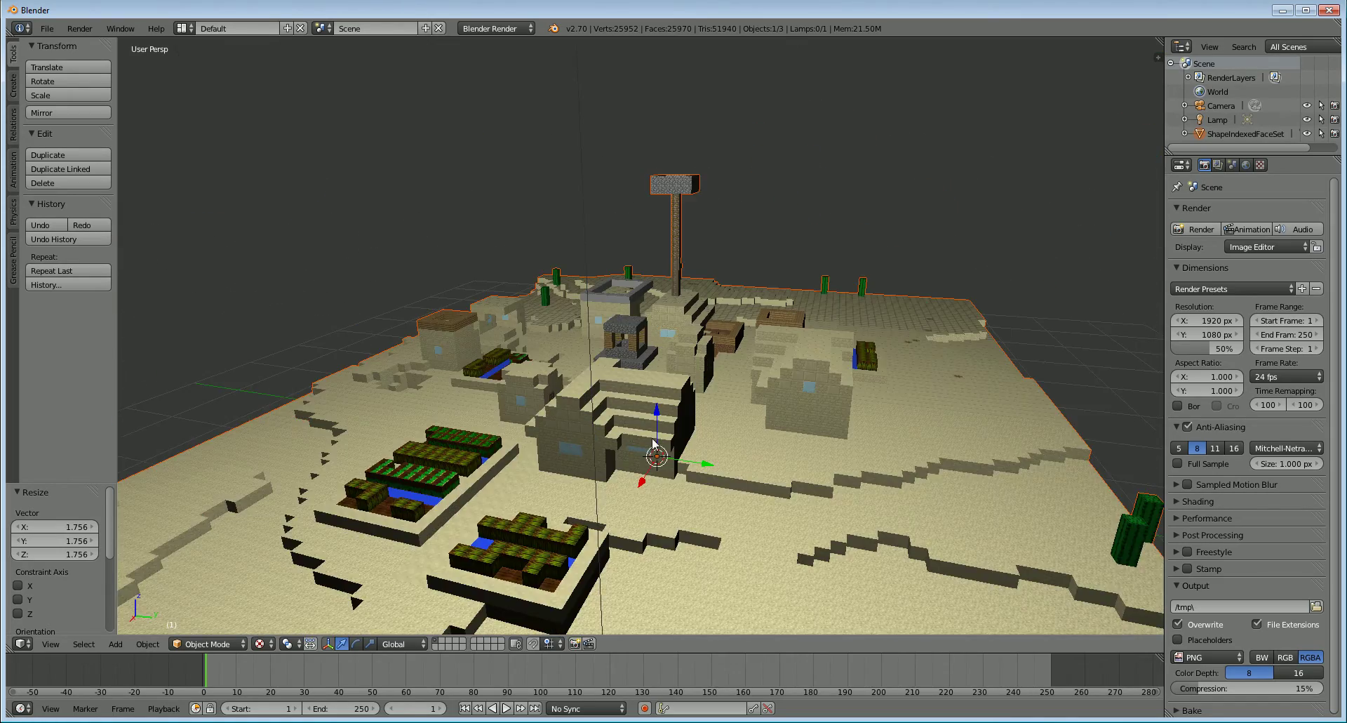
scroll(562, 561, up, 2)
shift+middle_drag(516, 561, 539, 335)
scroll(610, 365, up, 3)
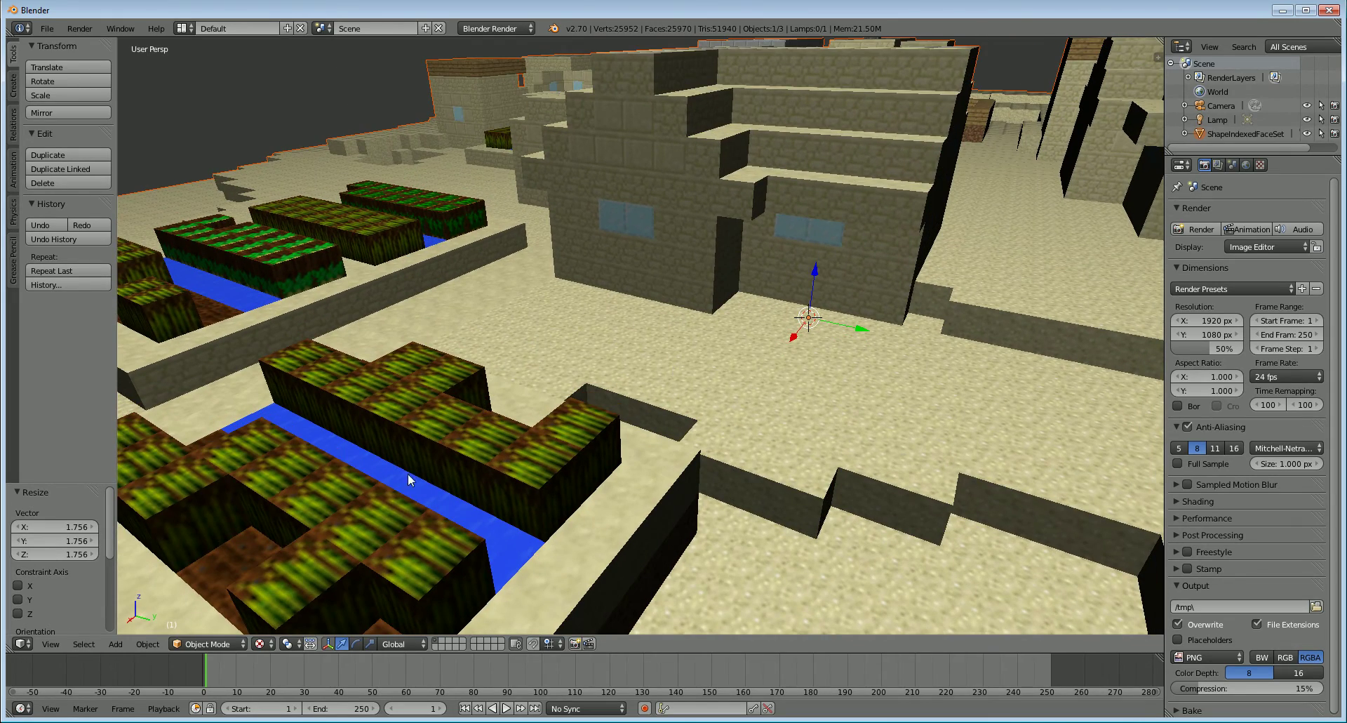
scroll(469, 474, down, 8)
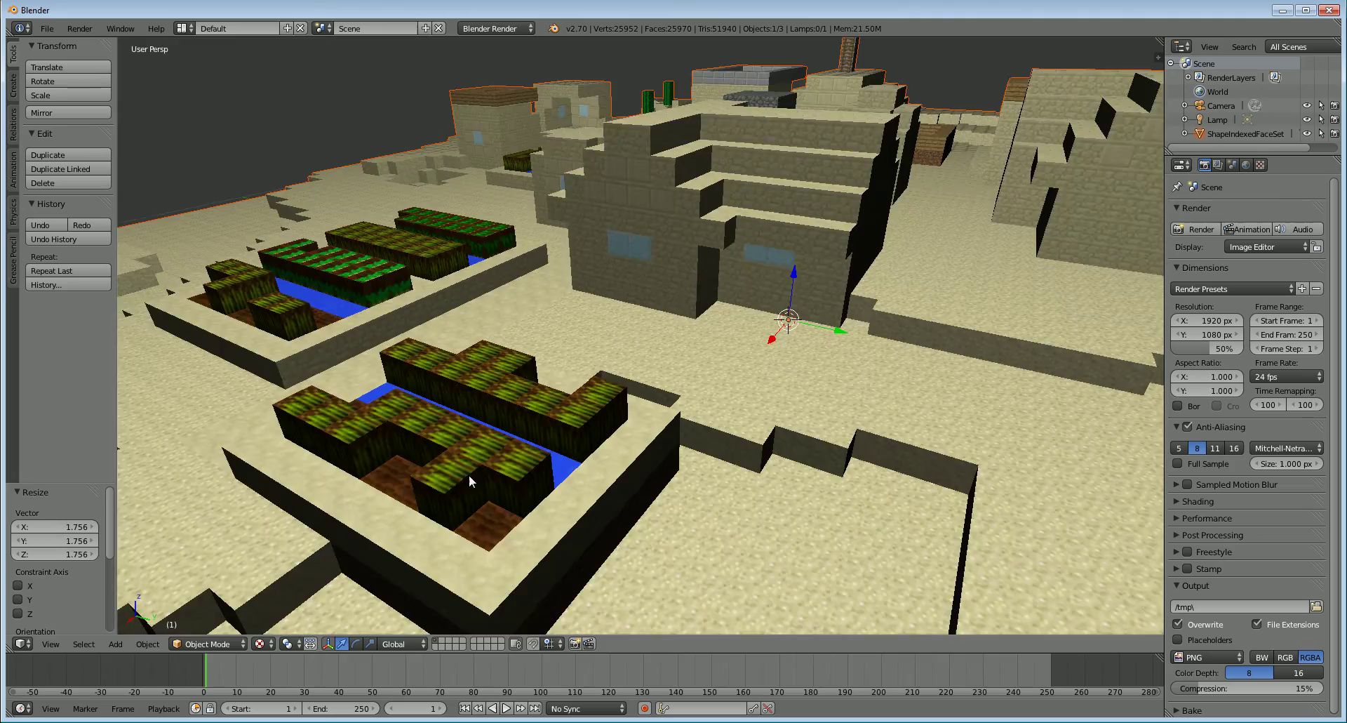
middle_drag(861, 493, 613, 495)
scroll(615, 497, up, 6)
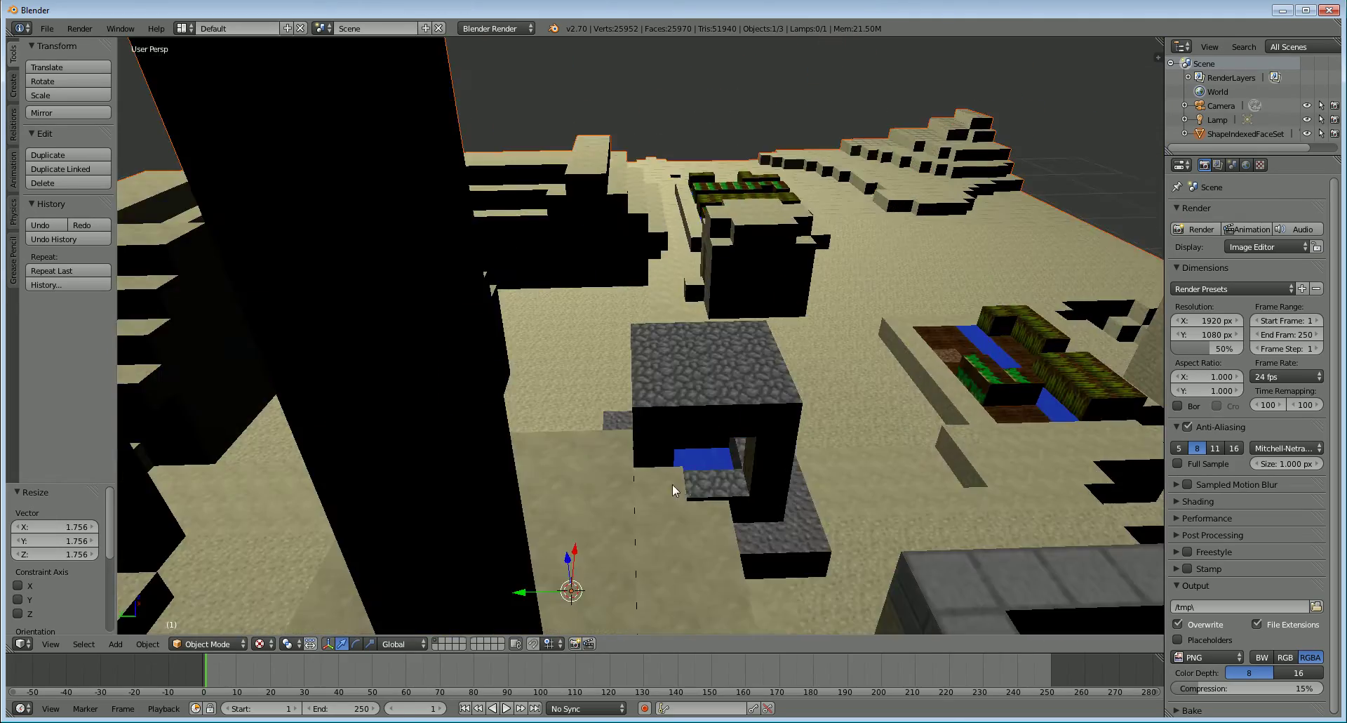
scroll(672, 484, down, 9)
middle_drag(856, 460, 608, 470)
scroll(608, 471, down, 6)
middle_drag(761, 481, 642, 495)
scroll(644, 480, up, 3)
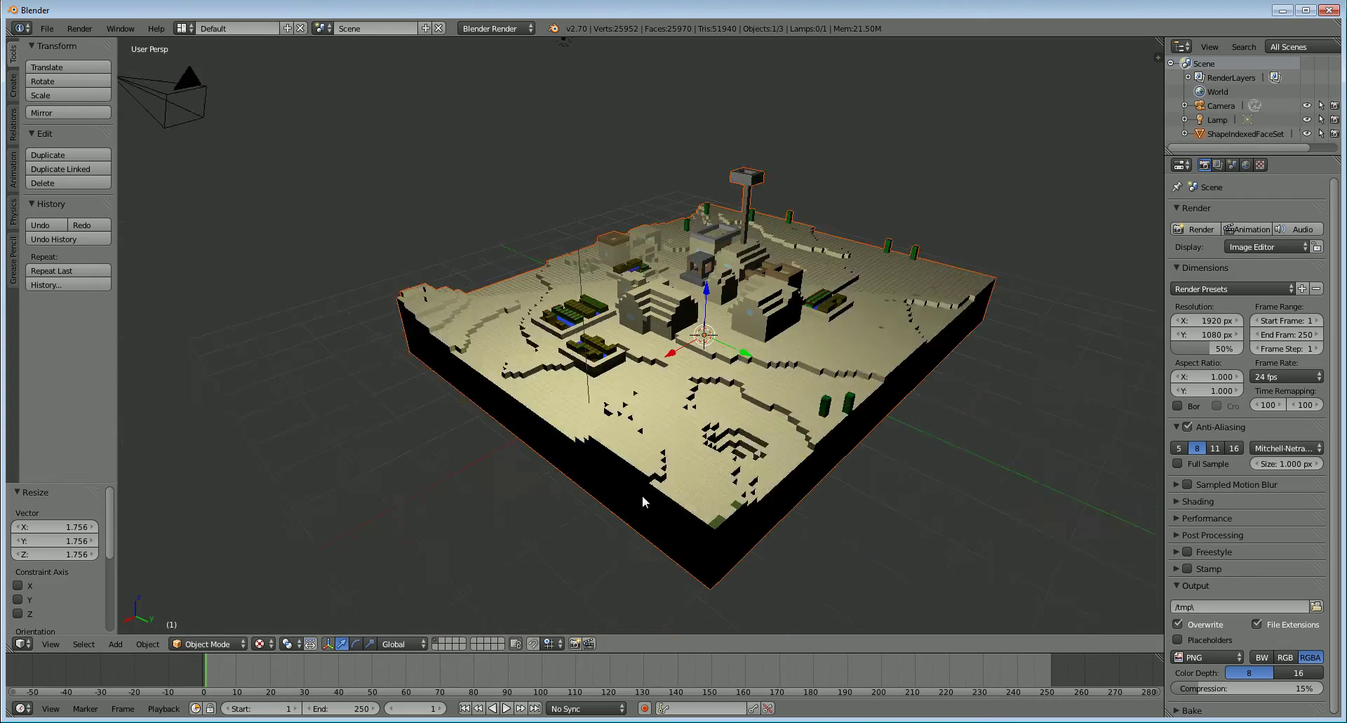
scroll(641, 495, up, 7)
scroll(630, 498, down, 5)
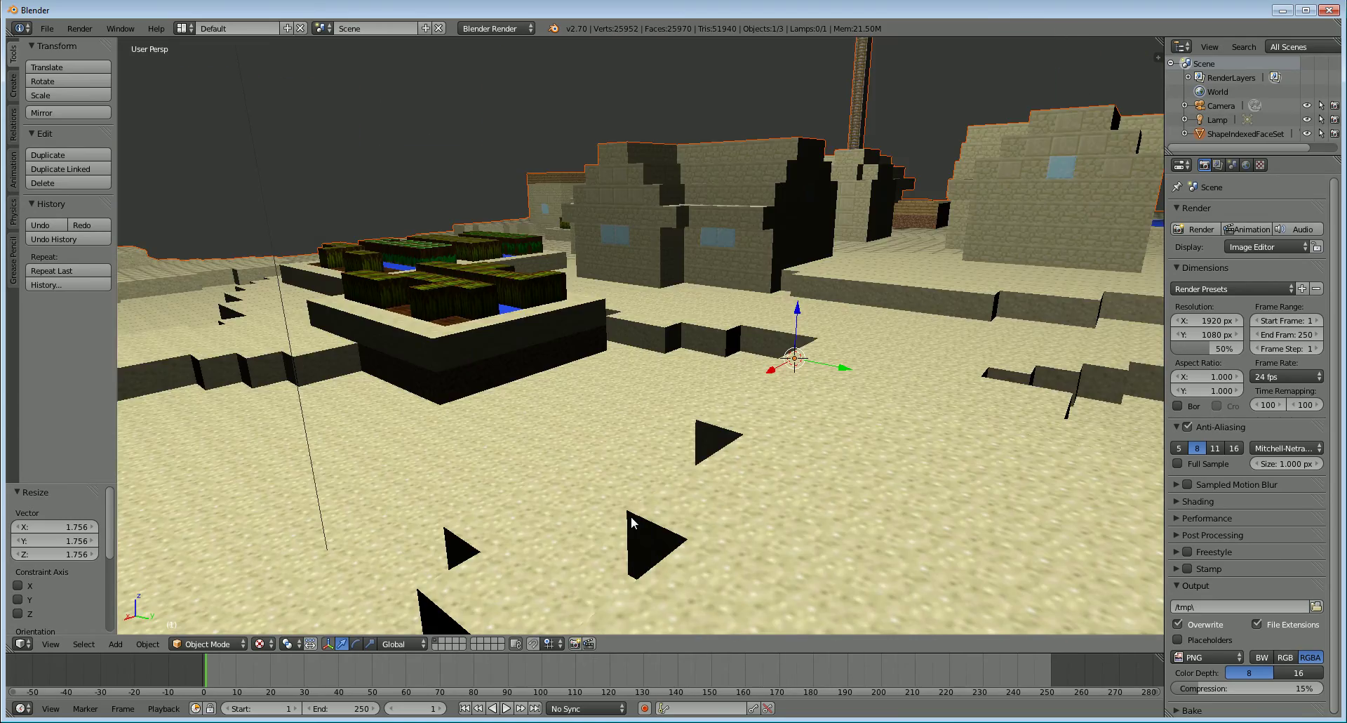
scroll(632, 523, up, 4)
scroll(622, 519, down, 5)
scroll(583, 511, down, 4)
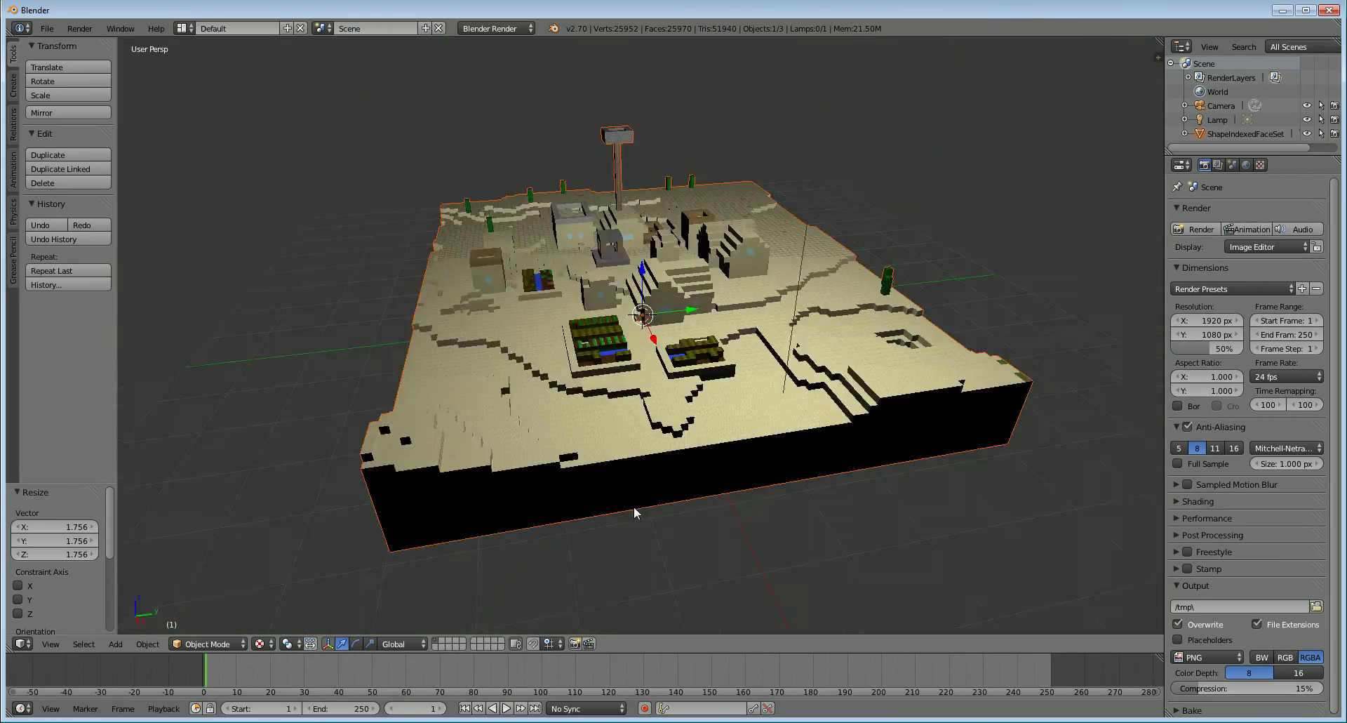
Select the lamp above the village and change its type to Sun
middle_drag(631, 512, 758, 490)
scroll(758, 490, down, 3)
right_click(705, 158)
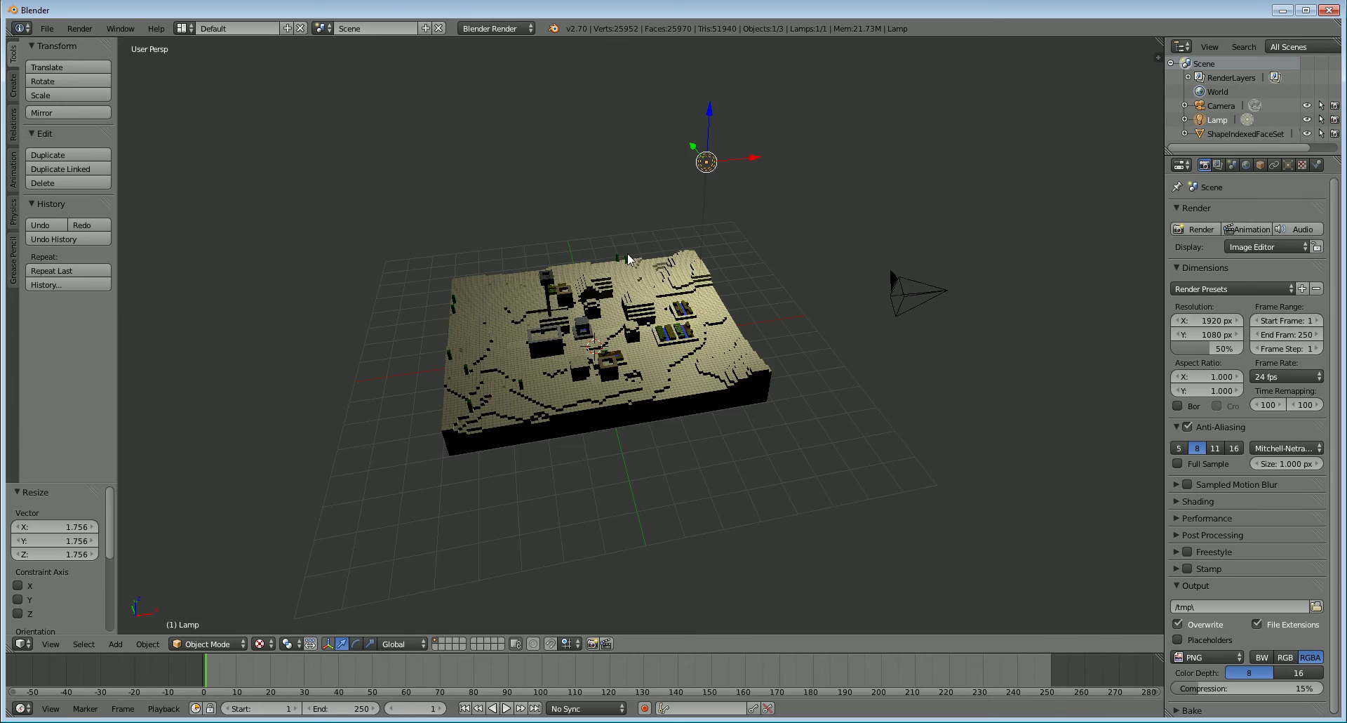
scroll(553, 456, up, 5)
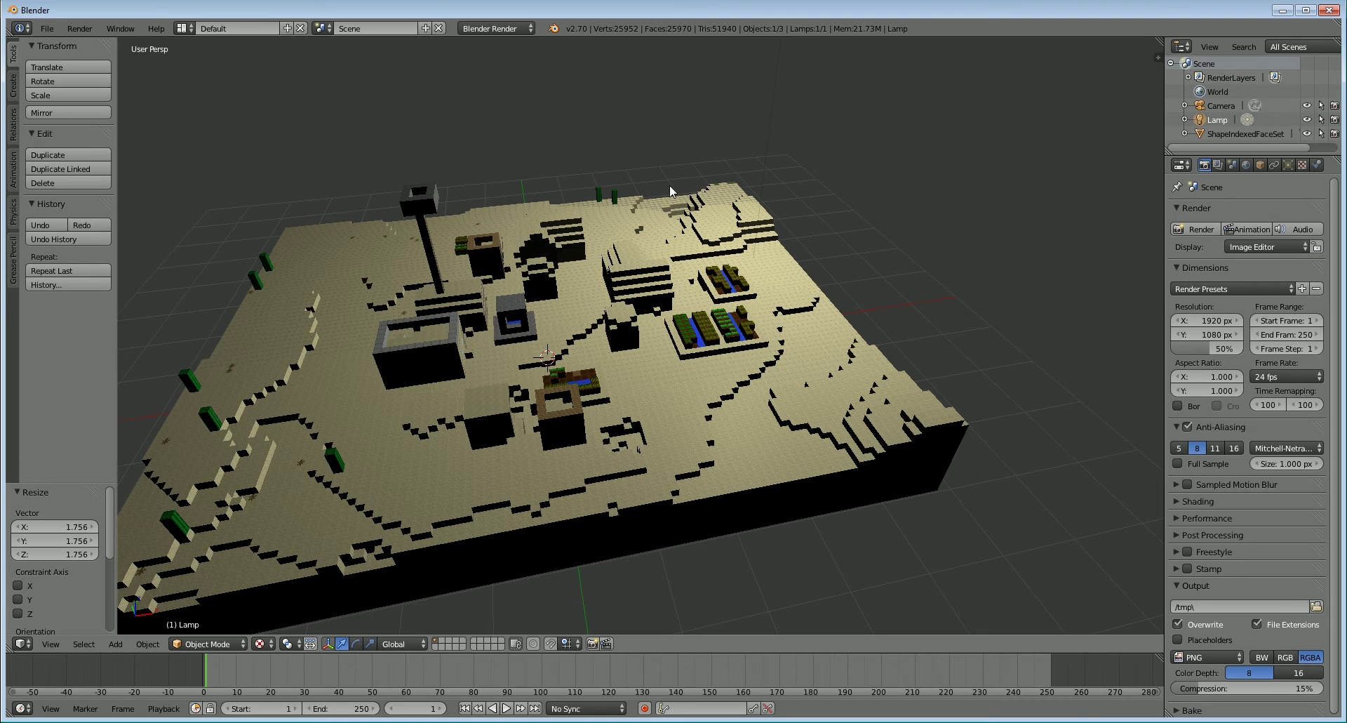
scroll(795, 188, down, 4)
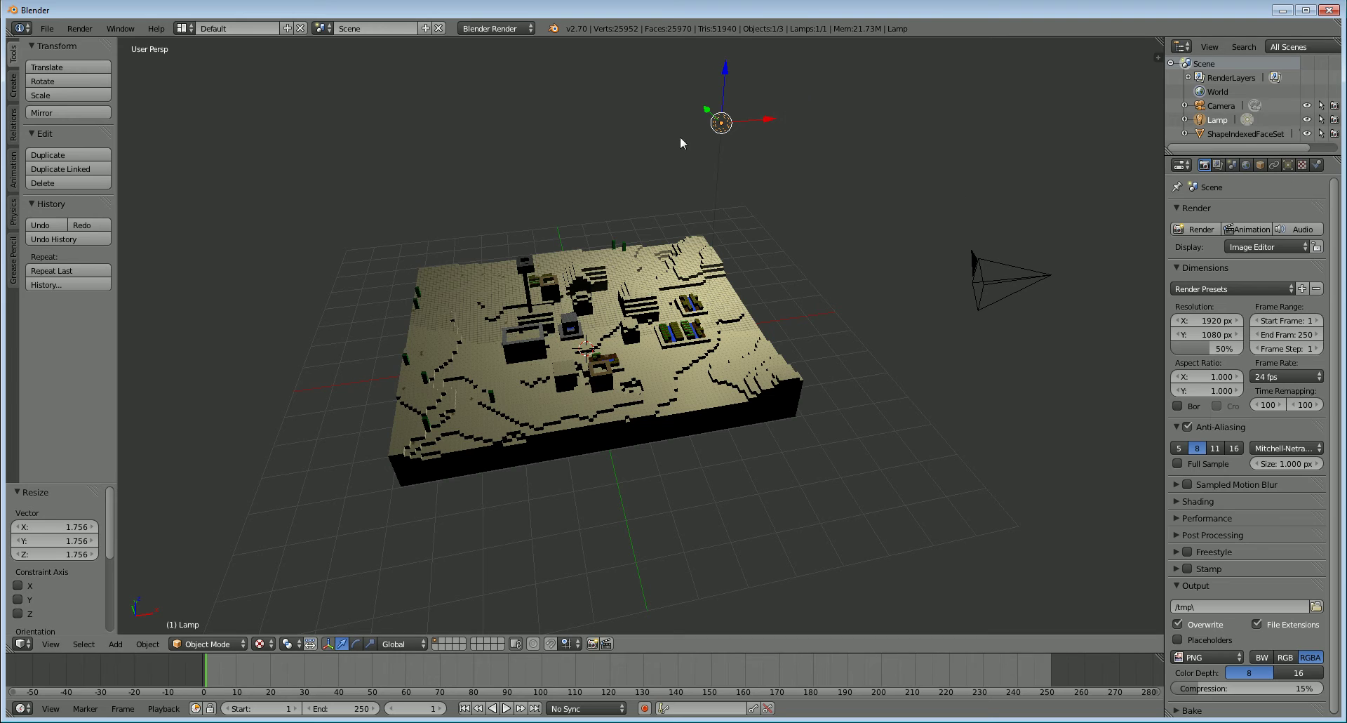
click(1279, 164)
click(1288, 165)
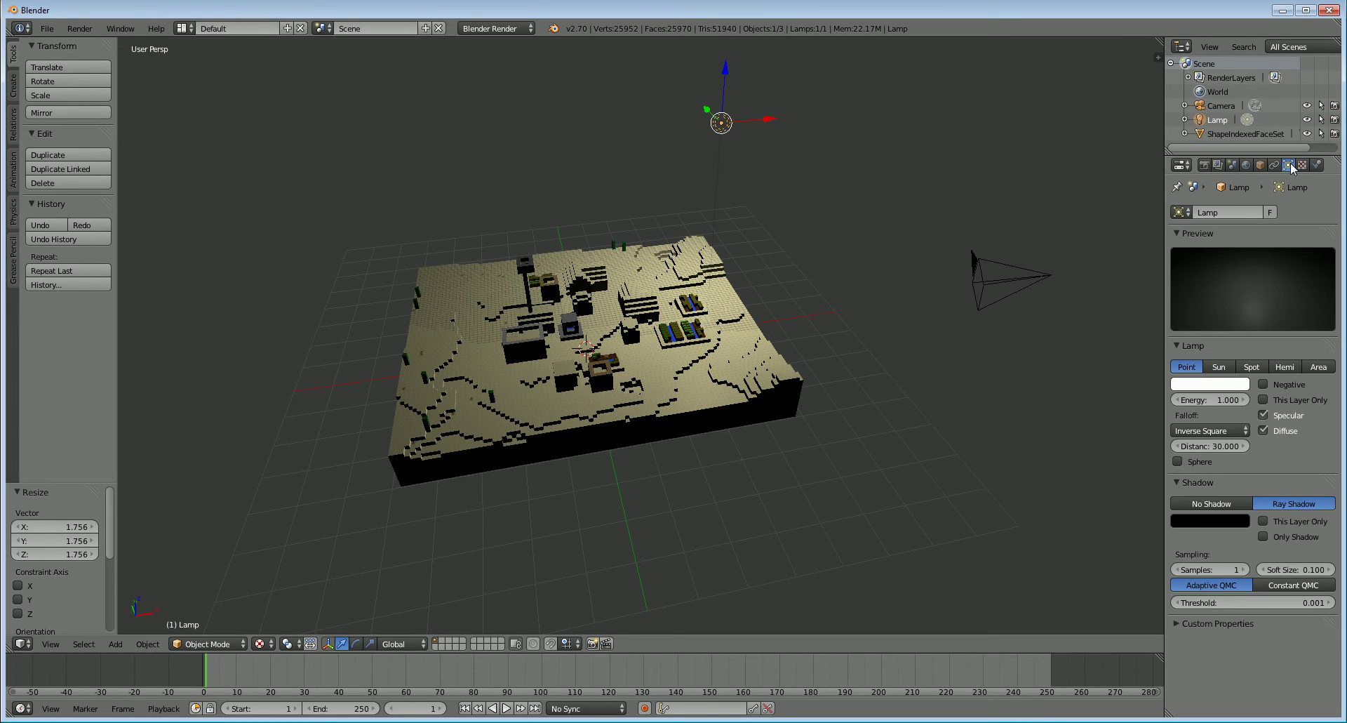
click(1221, 366)
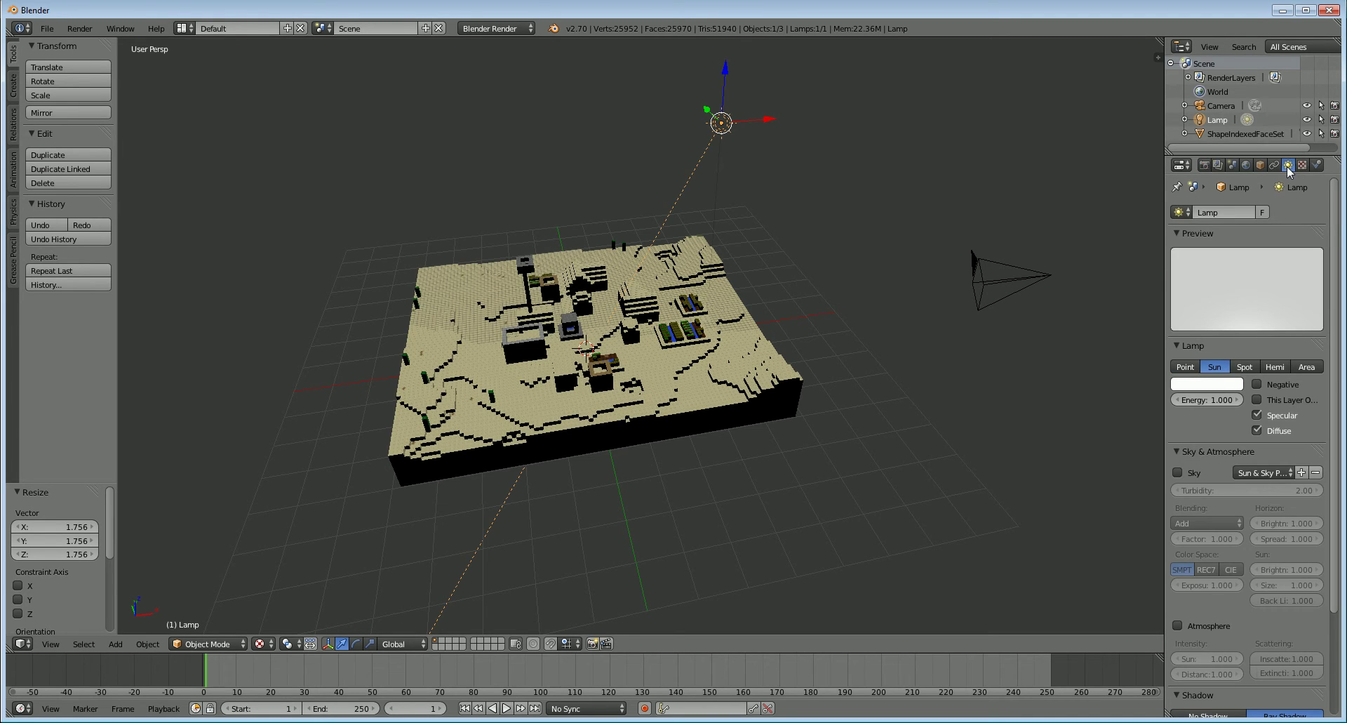
Tint the sun lamp's white light colour to a very pale yellow
click(1206, 384)
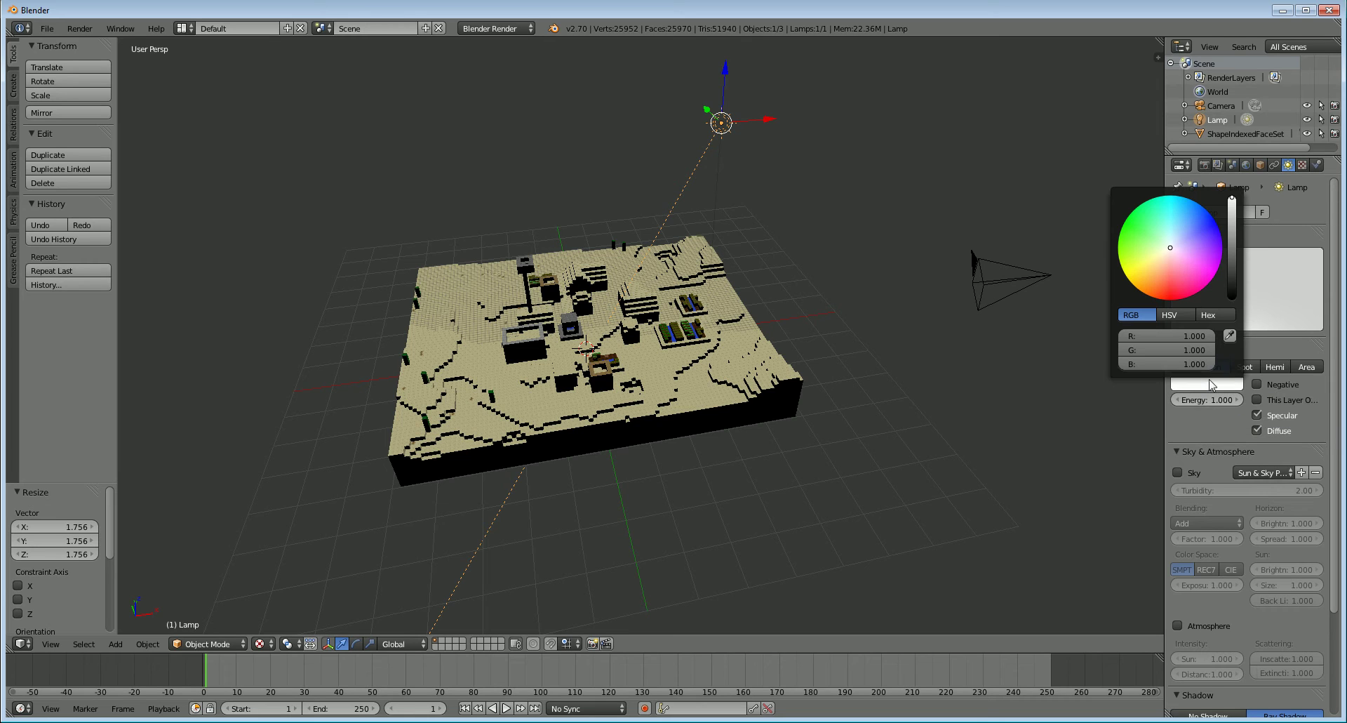
mouse_move(1168, 251)
mouse_down()
mouse_move(1162, 261)
mouse_move(1171, 252)
mouse_up()
scroll(1227, 606, down, 1)
scroll(1228, 607, down, 3)
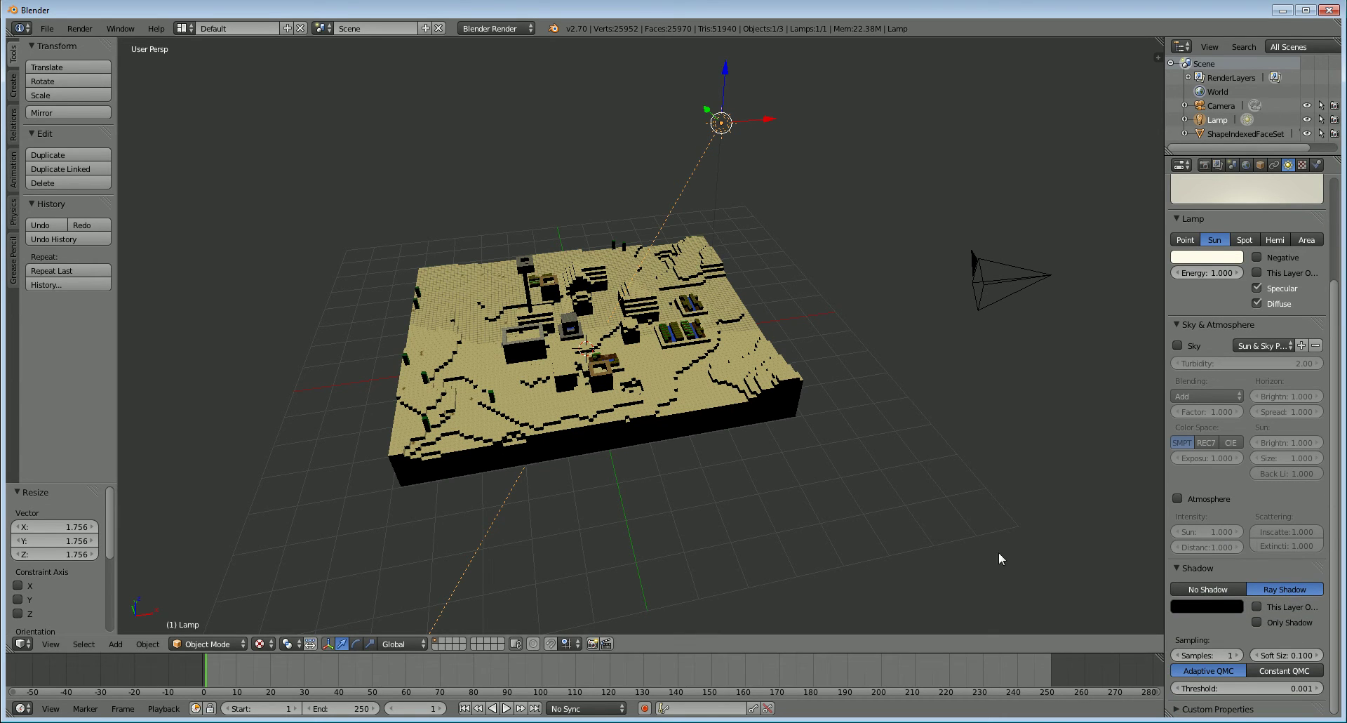
Show the 3D view's properties, expand the viewport shading settings and change the shading mode from Multitexture to GLSL
key(n)
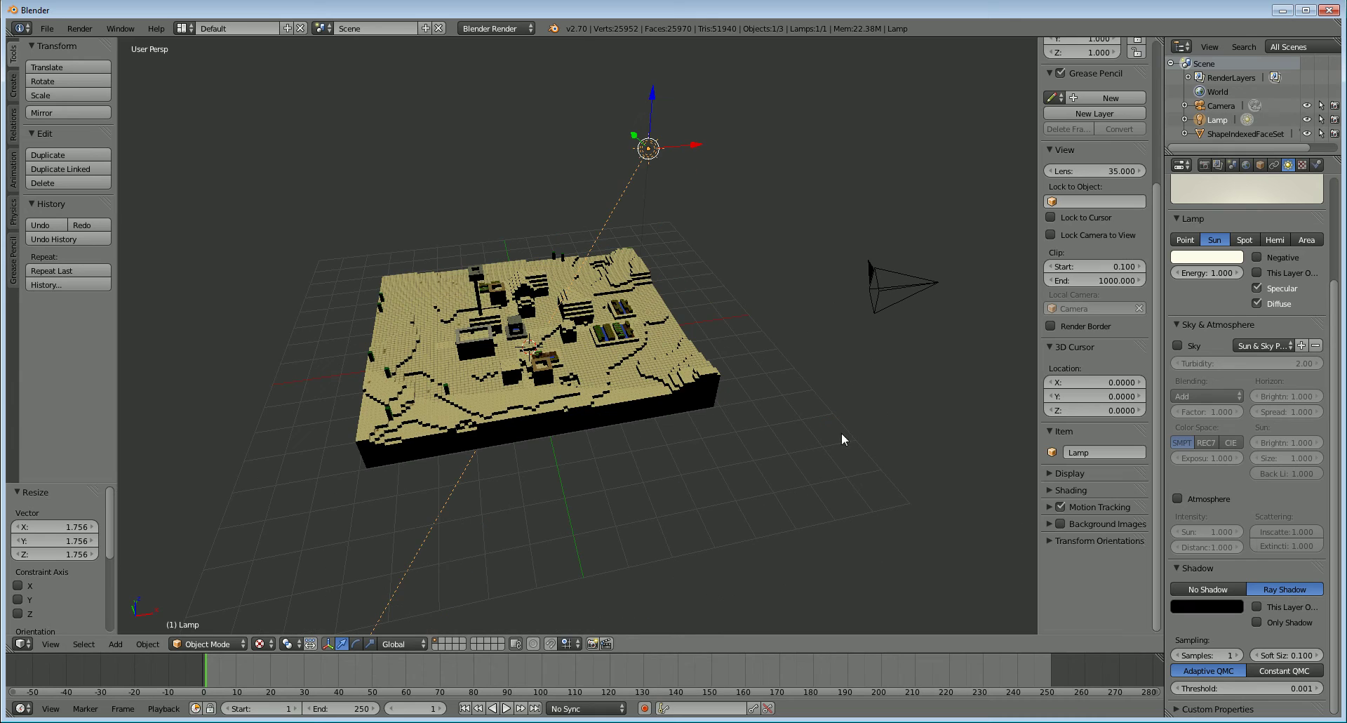
scroll(1104, 183, down, 2)
scroll(1103, 183, up, 1)
scroll(1101, 210, down, 3)
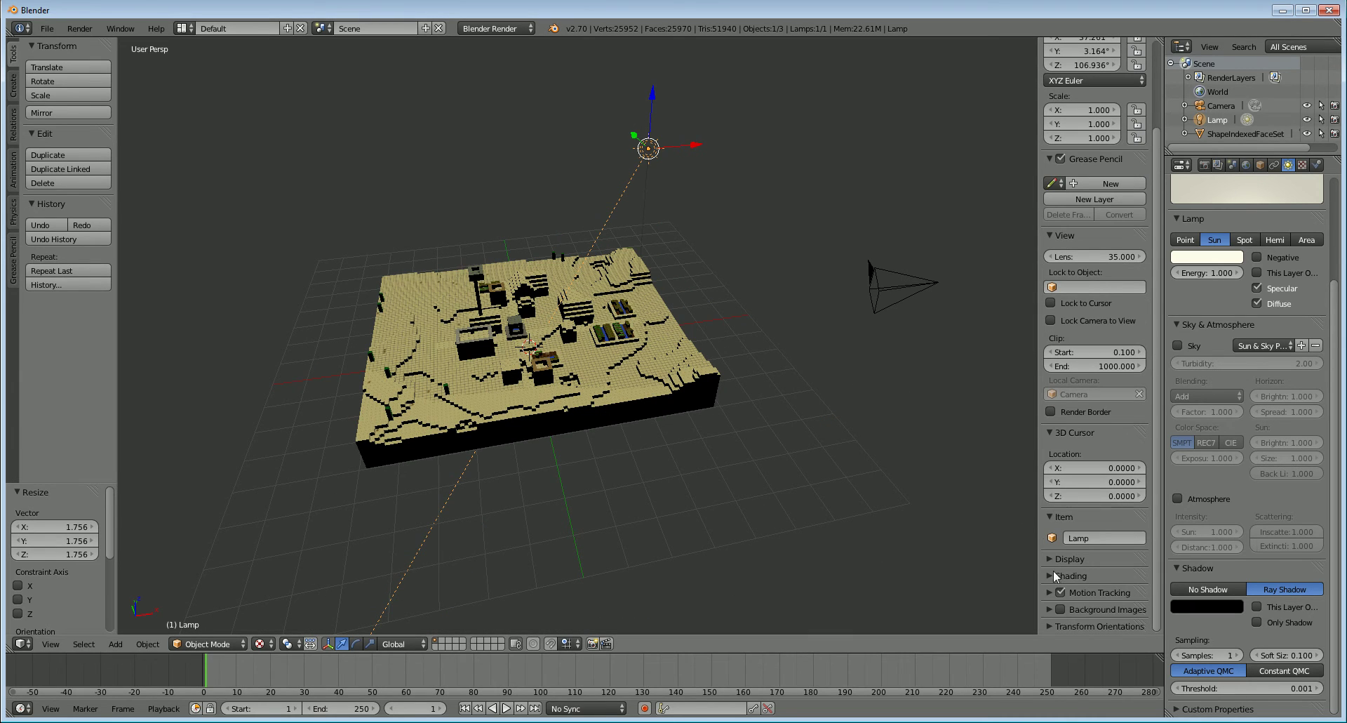
click(1058, 575)
scroll(1059, 577, down, 2)
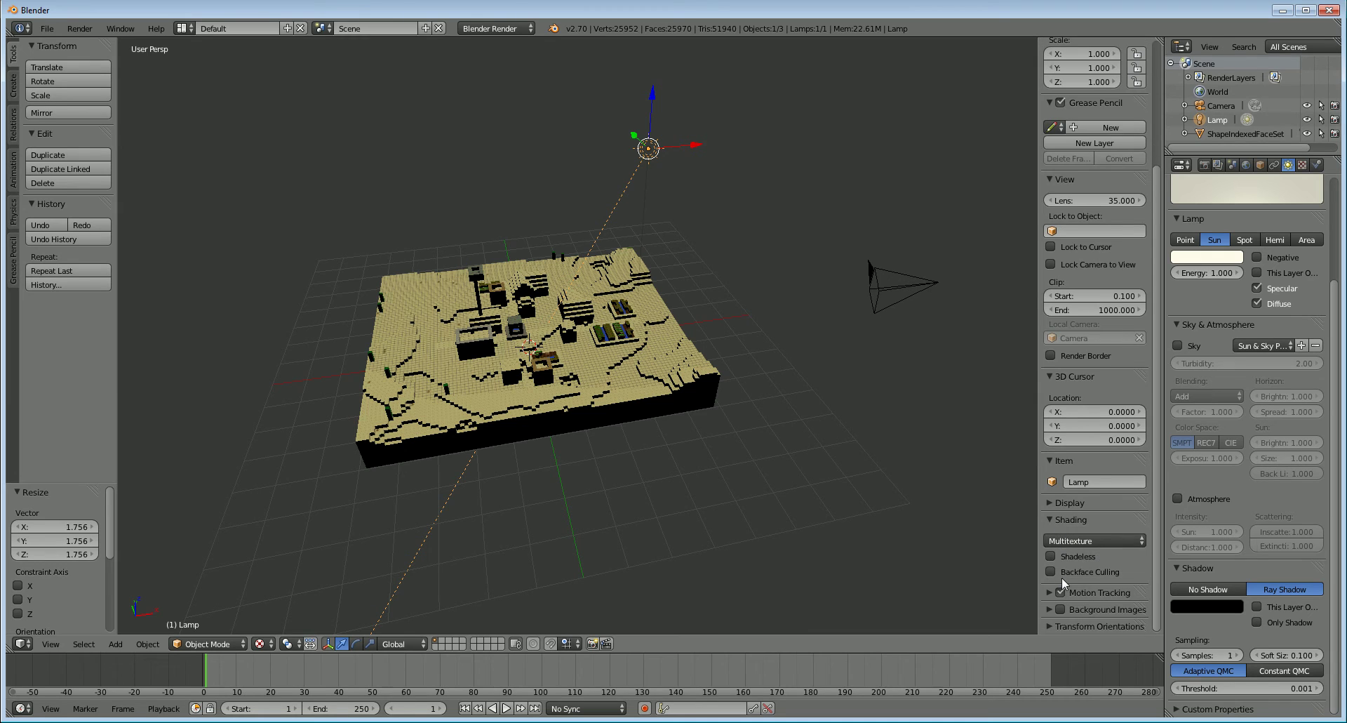
click(1088, 544)
click(1087, 512)
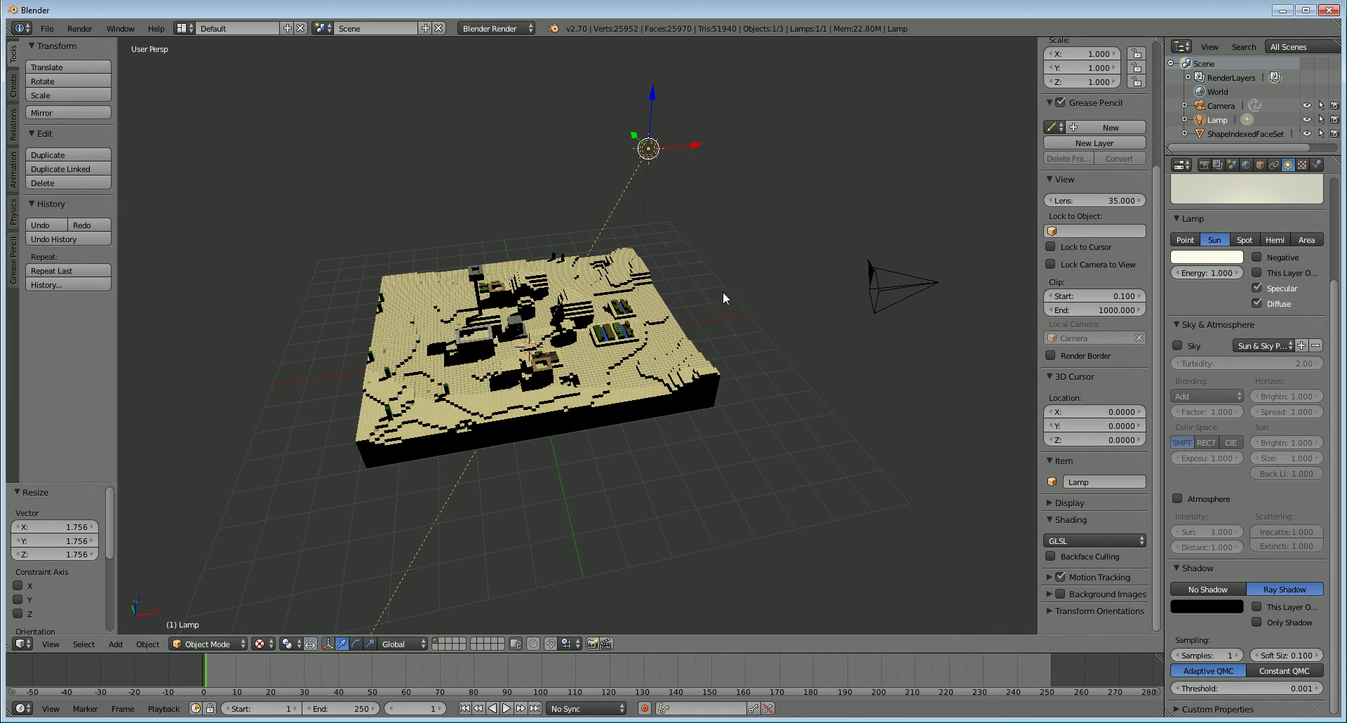
Reposition the sun lamp above the village and rotate it slightly about the global Z axis
scroll(723, 292, up, 6)
scroll(662, 261, down, 5)
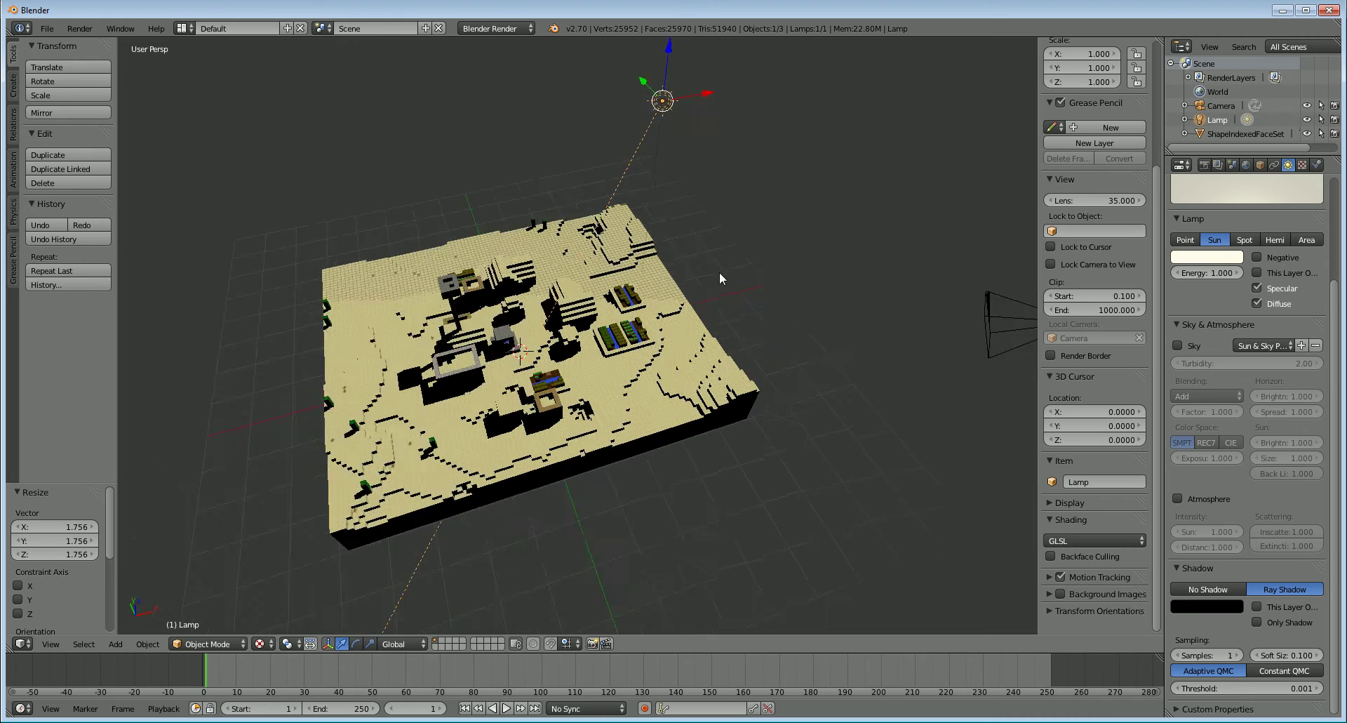
scroll(719, 279, up, 2)
scroll(719, 278, down, 4)
key(g)
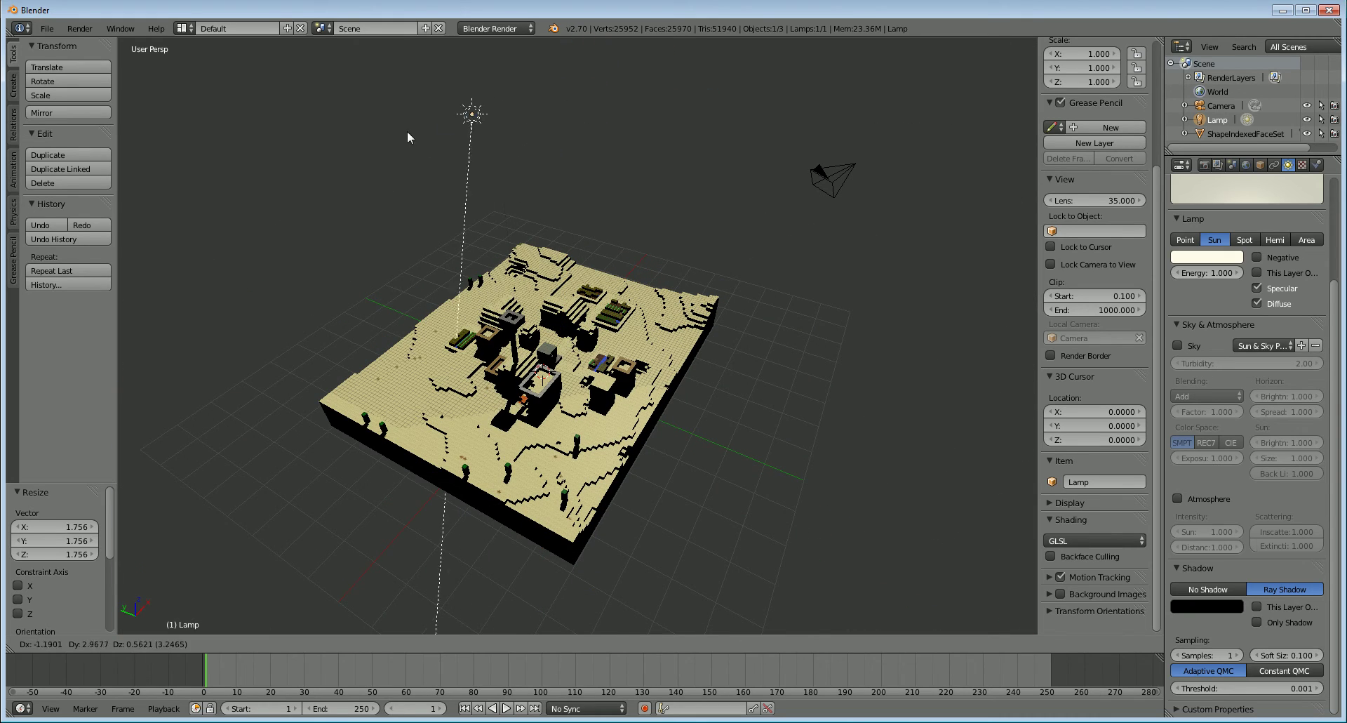
click(512, 158)
key(r)
key(z)
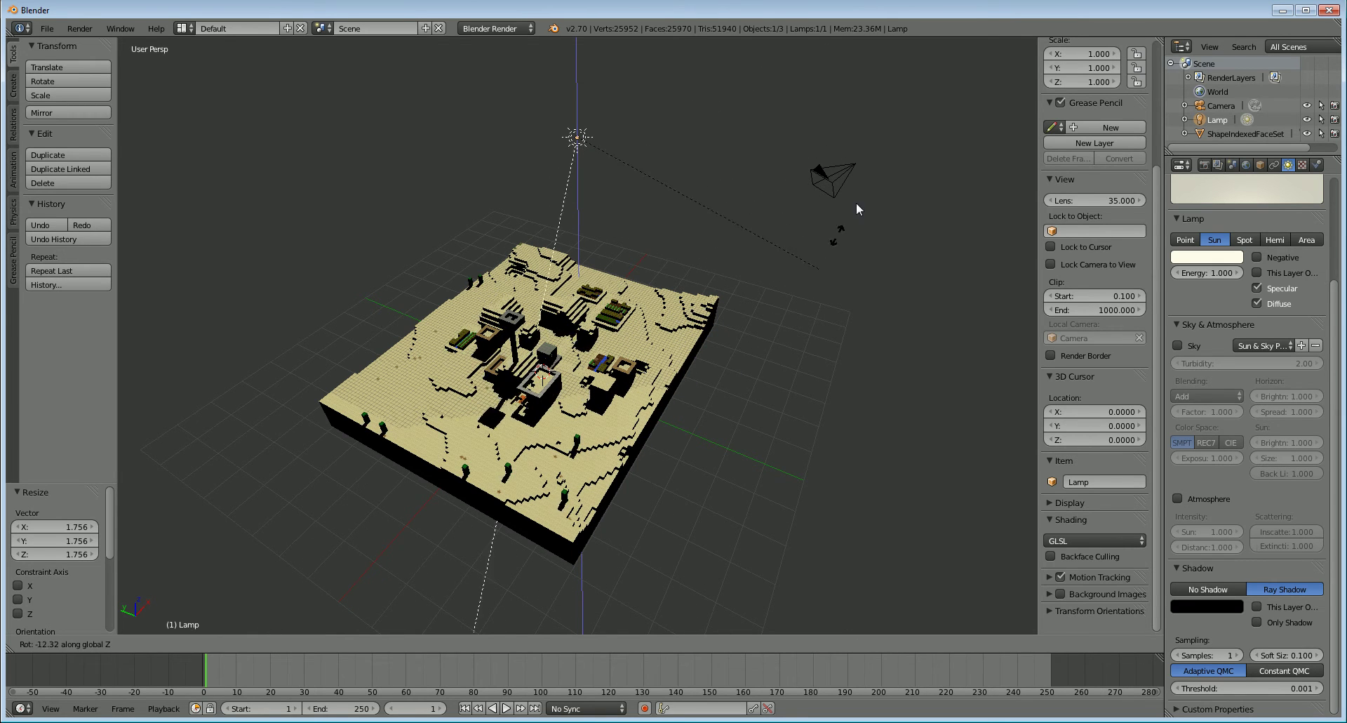
click(823, 234)
Move the sun lamp by about 3.67 in X, 1.62 in Y and 4.60 in Z, and scale it by about 0.927
key(g)
click(782, 606)
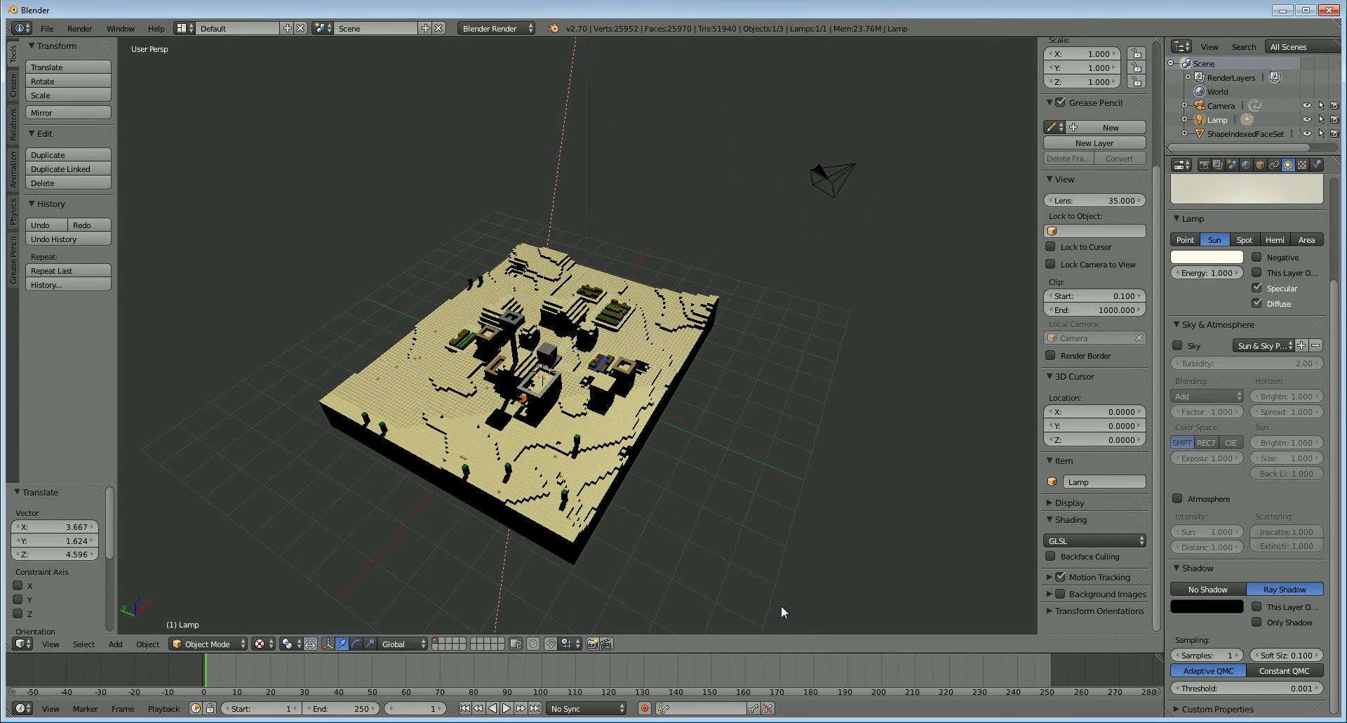
key(s)
click(812, 427)
scroll(872, 463, down, 5)
middle_drag(872, 463, 722, 466)
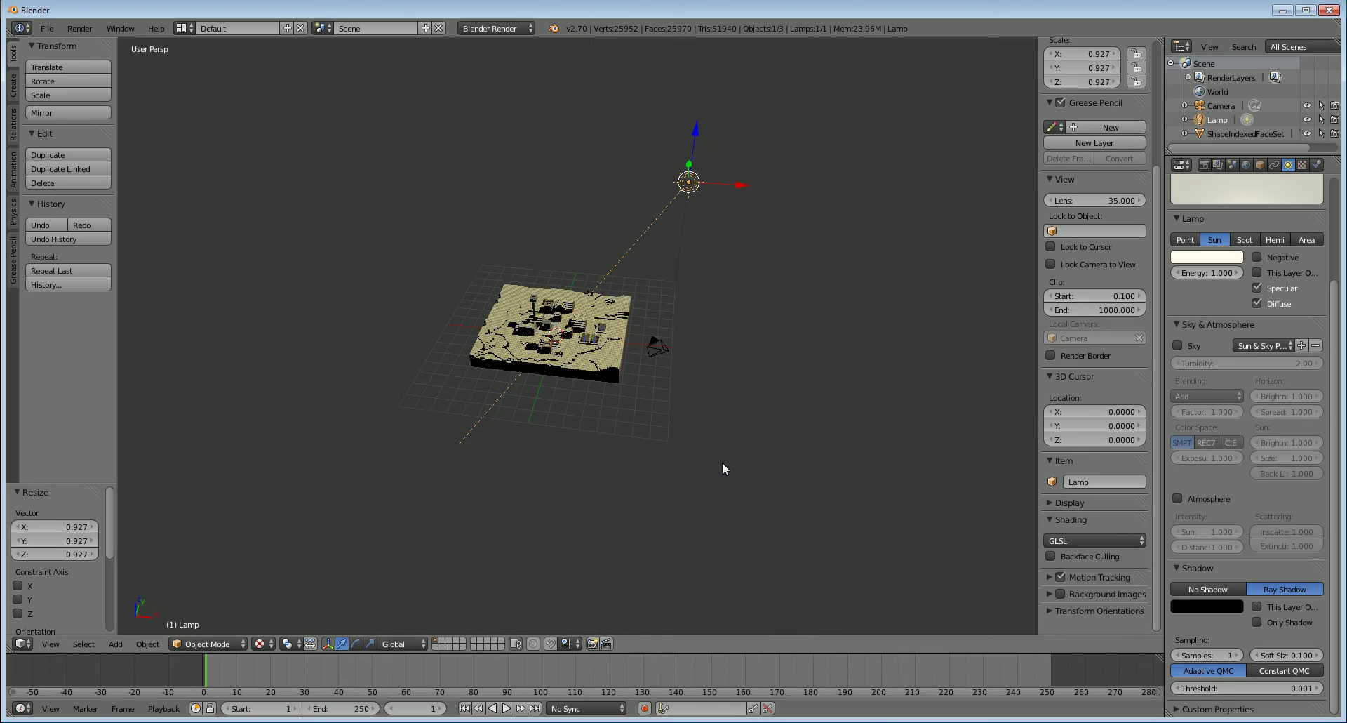
Look through the camera, pull it back slightly along its local Z axis, and fit the camera frame to the view
scroll(733, 446, up, 5)
key(KP_0)
scroll(738, 434, up, 4)
scroll(657, 386, down, 5)
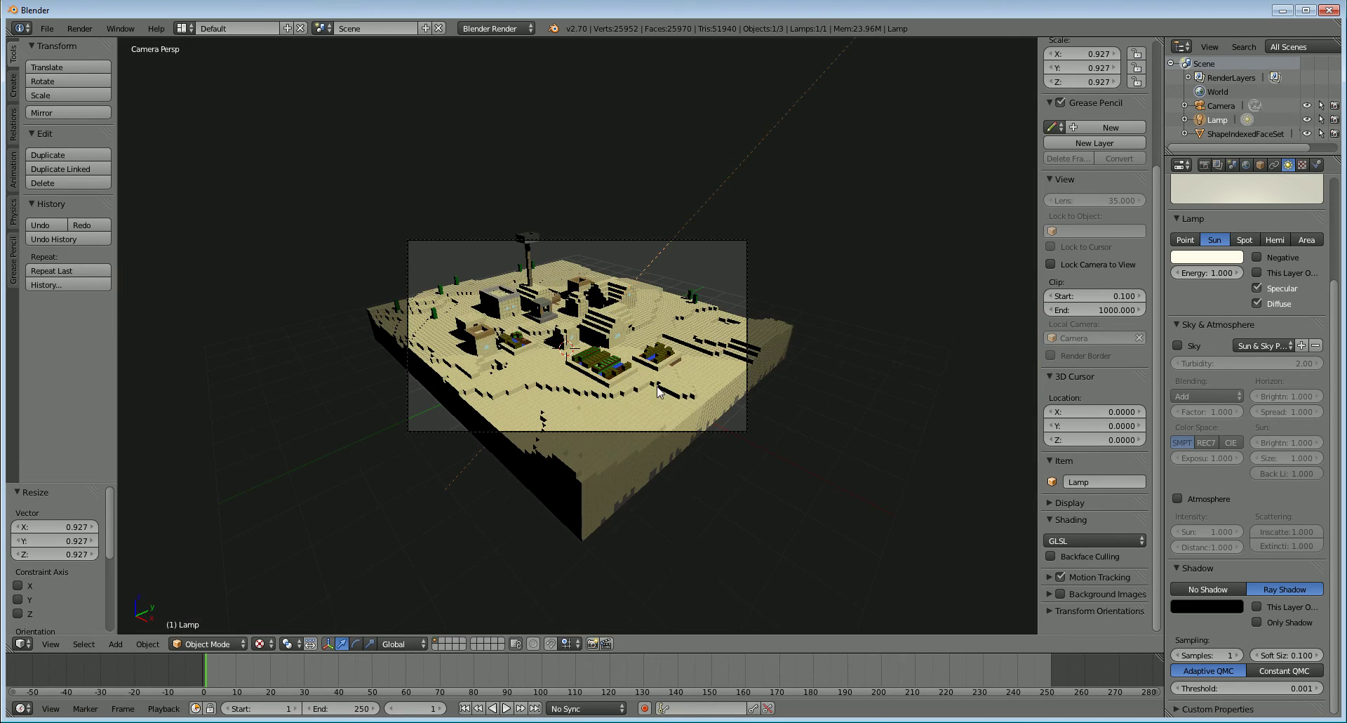
right_click(748, 425)
key(g)
key(z)
key(z)
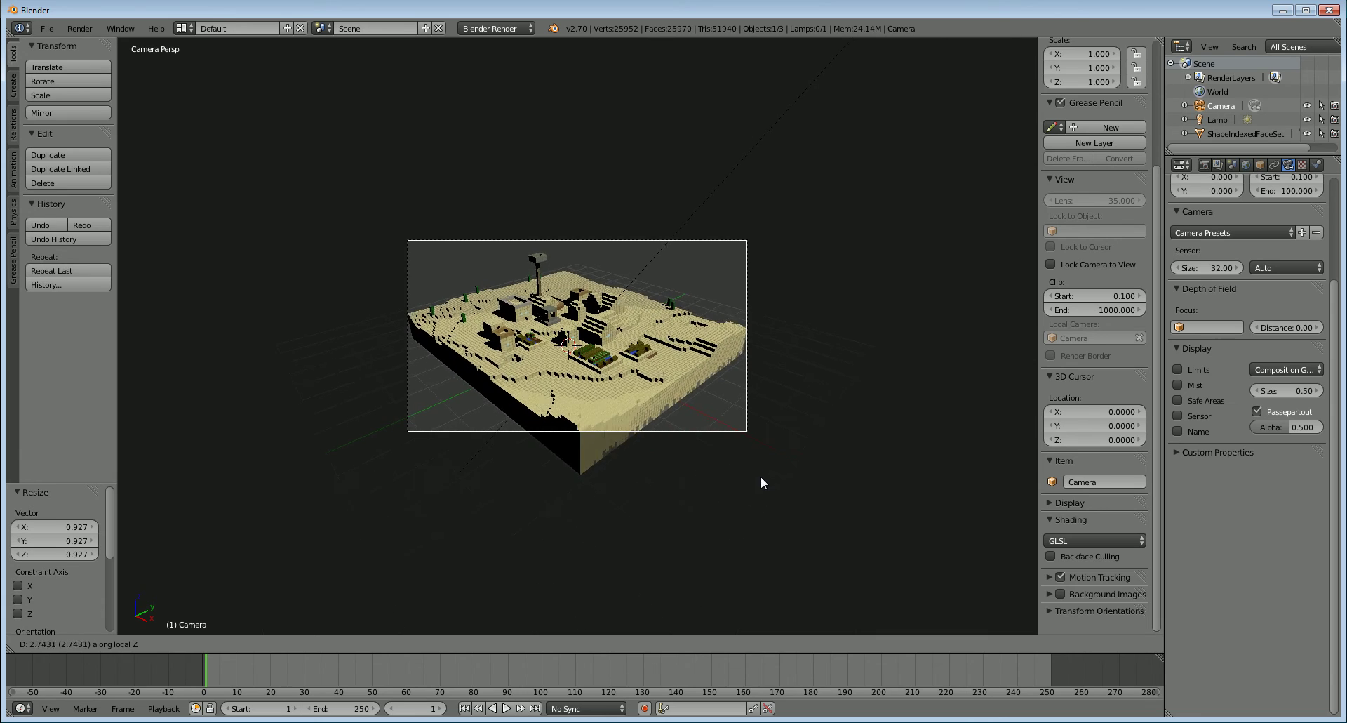
click(756, 462)
key(Home)
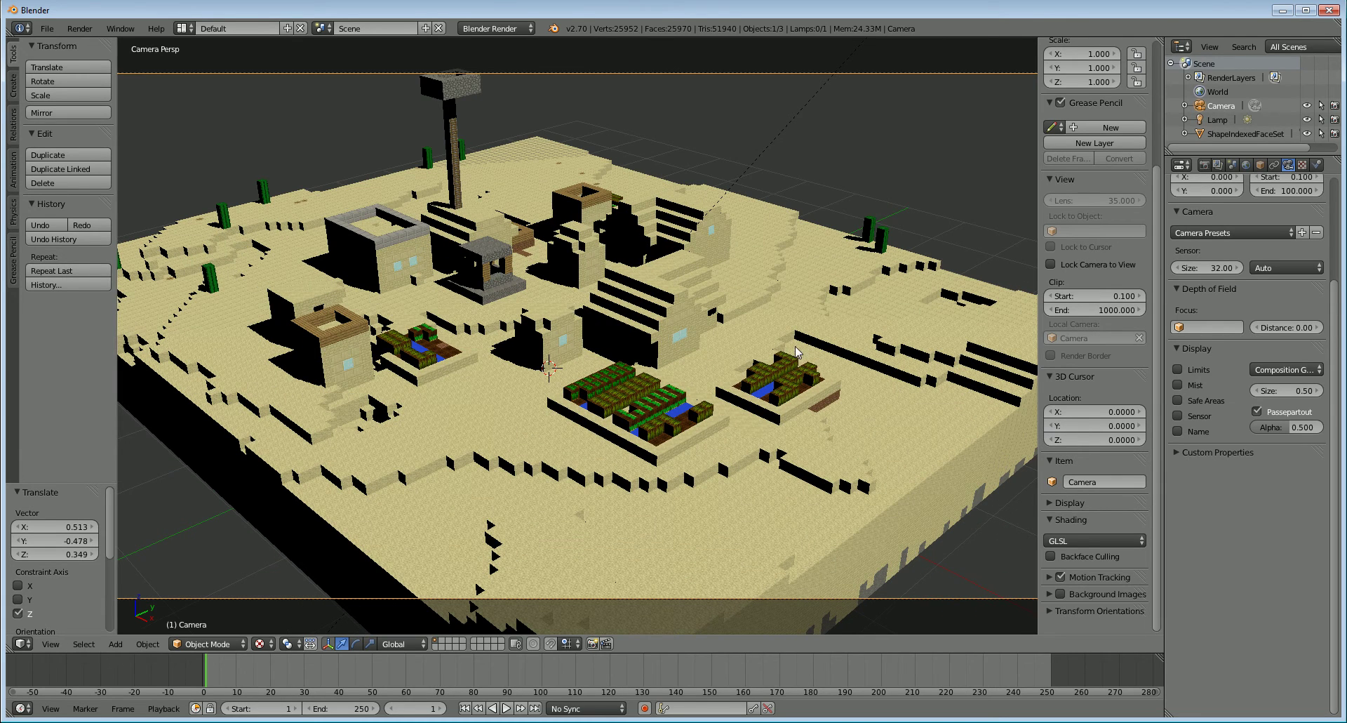
Select the village mesh and examine its material and the mapping and influence settings of its tutorial.png texture
right_click(869, 244)
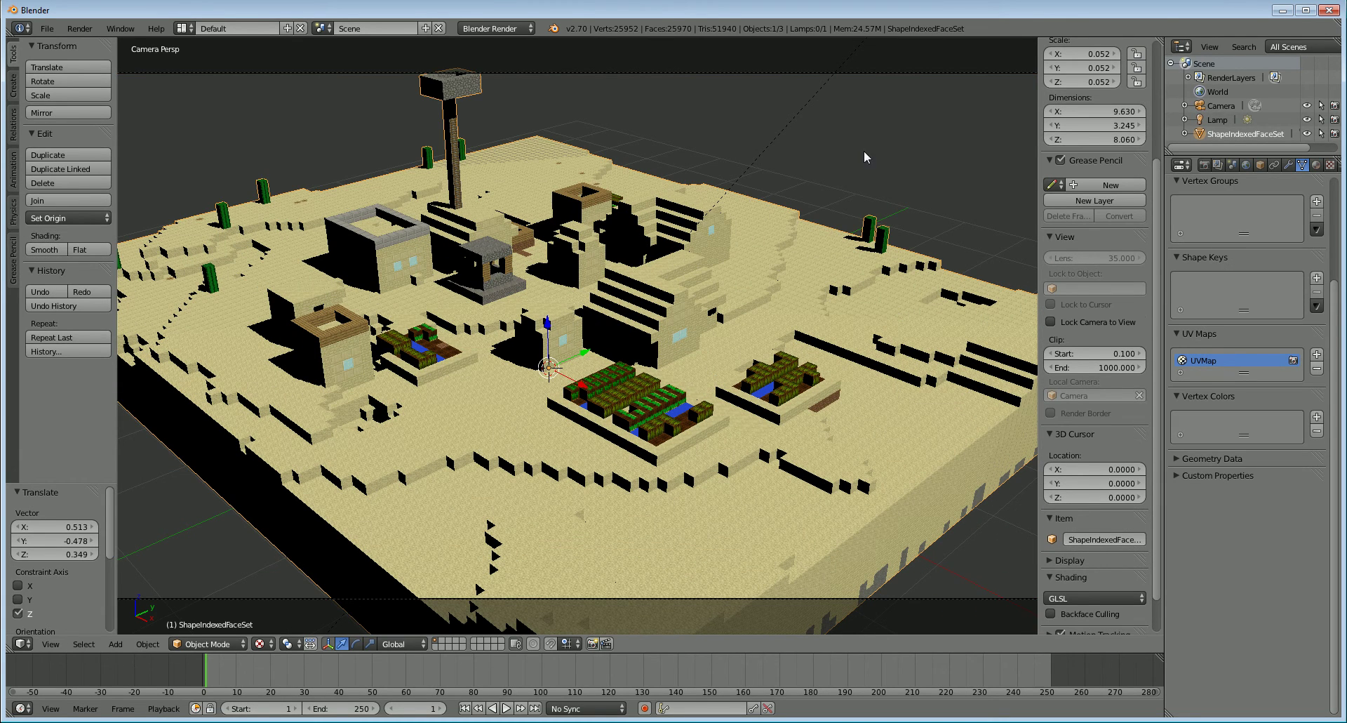
scroll(886, 305, down, 3)
click(1316, 164)
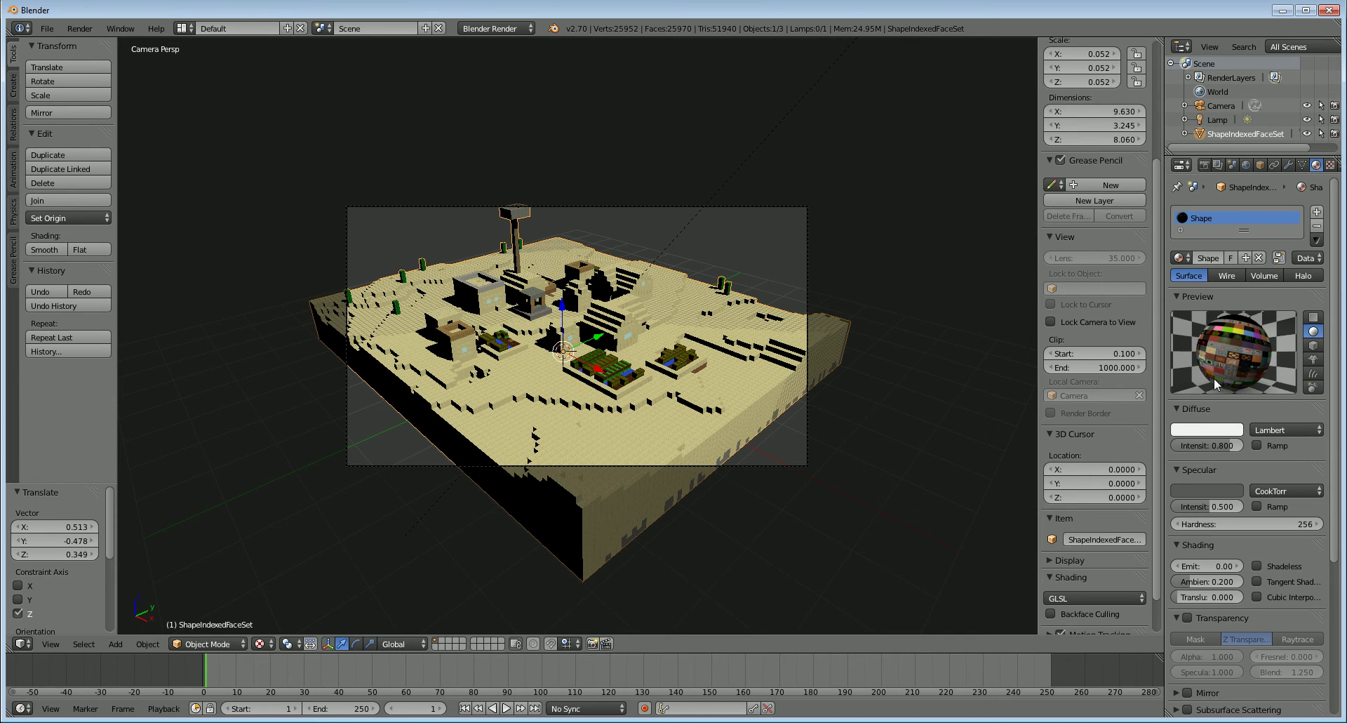
click(1329, 165)
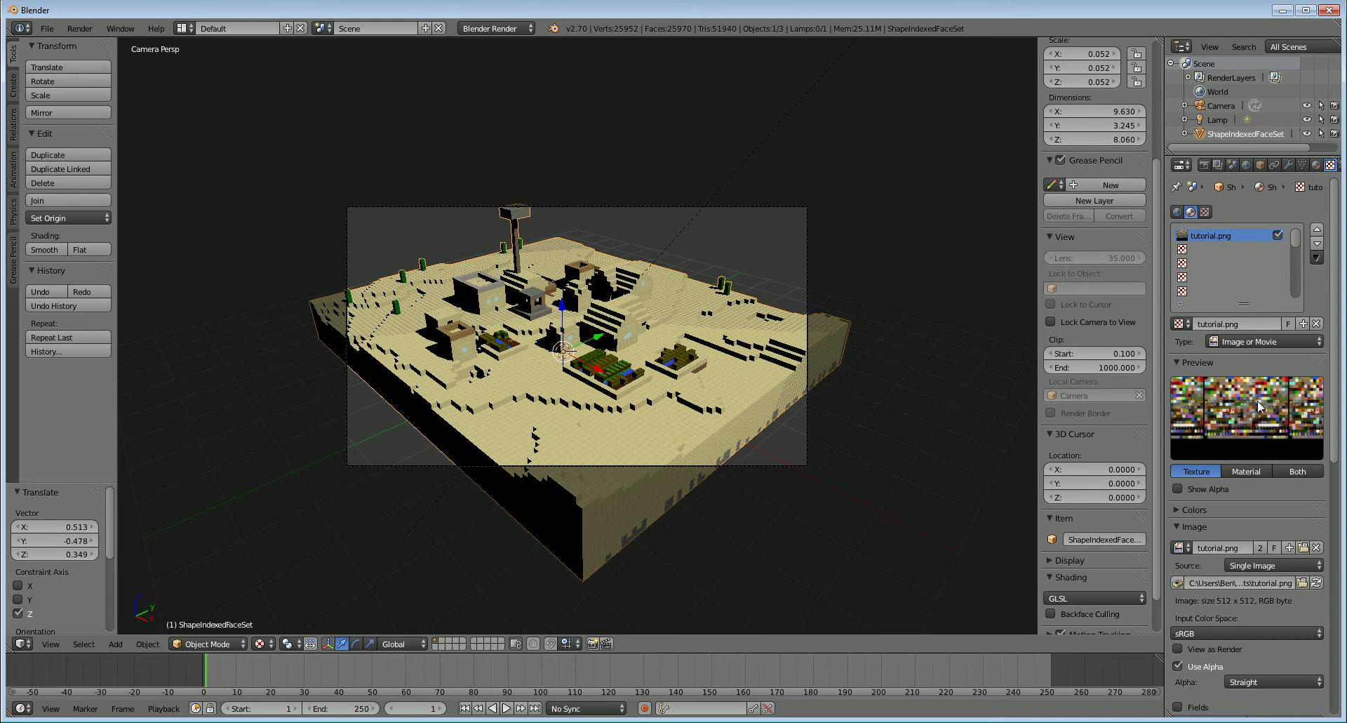
scroll(1209, 655, down, 12)
scroll(1226, 664, up, 5)
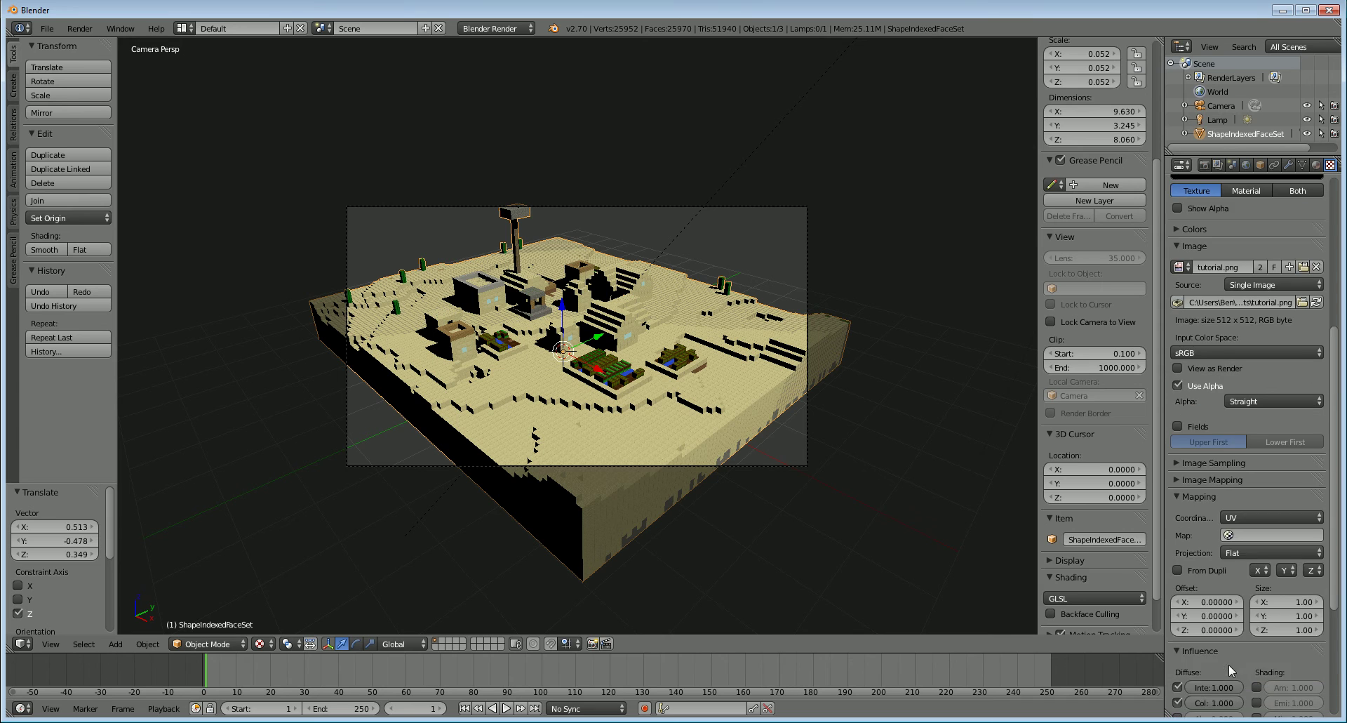
scroll(1223, 672, down, 7)
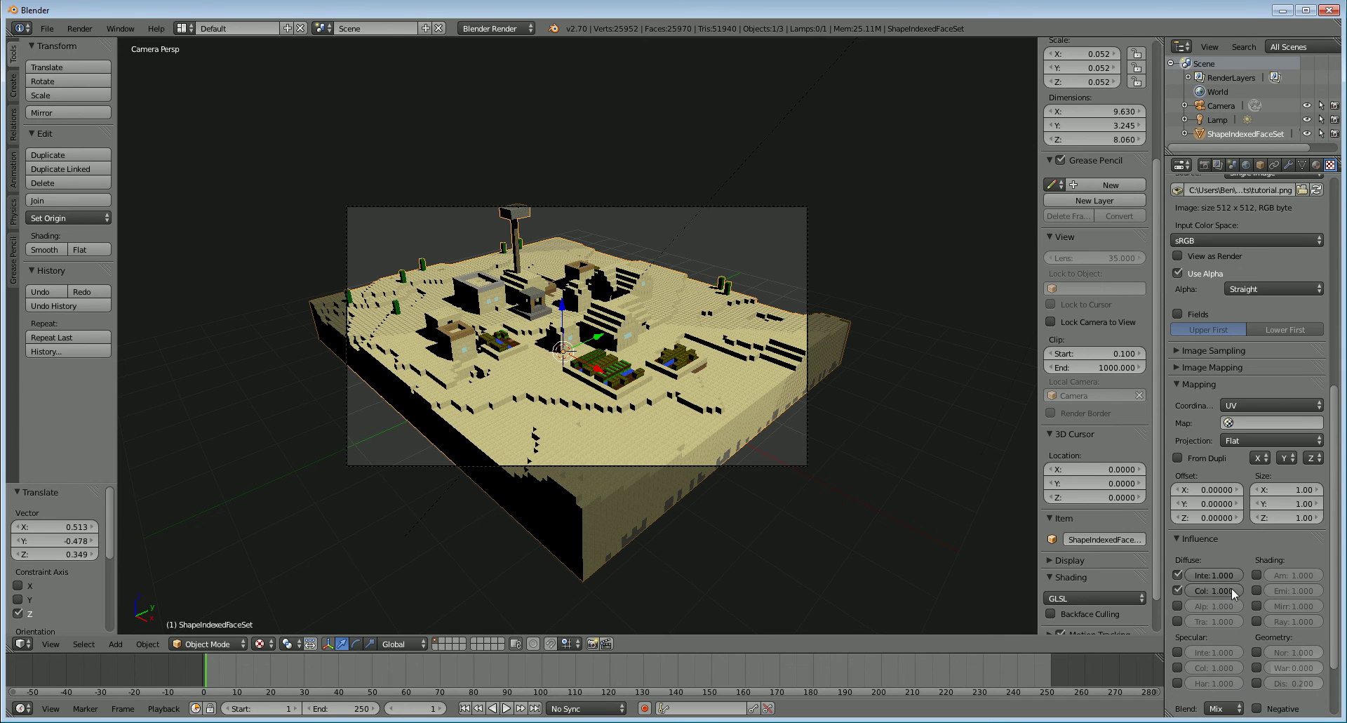
scroll(1067, 505, up, 2)
scroll(947, 481, up, 3)
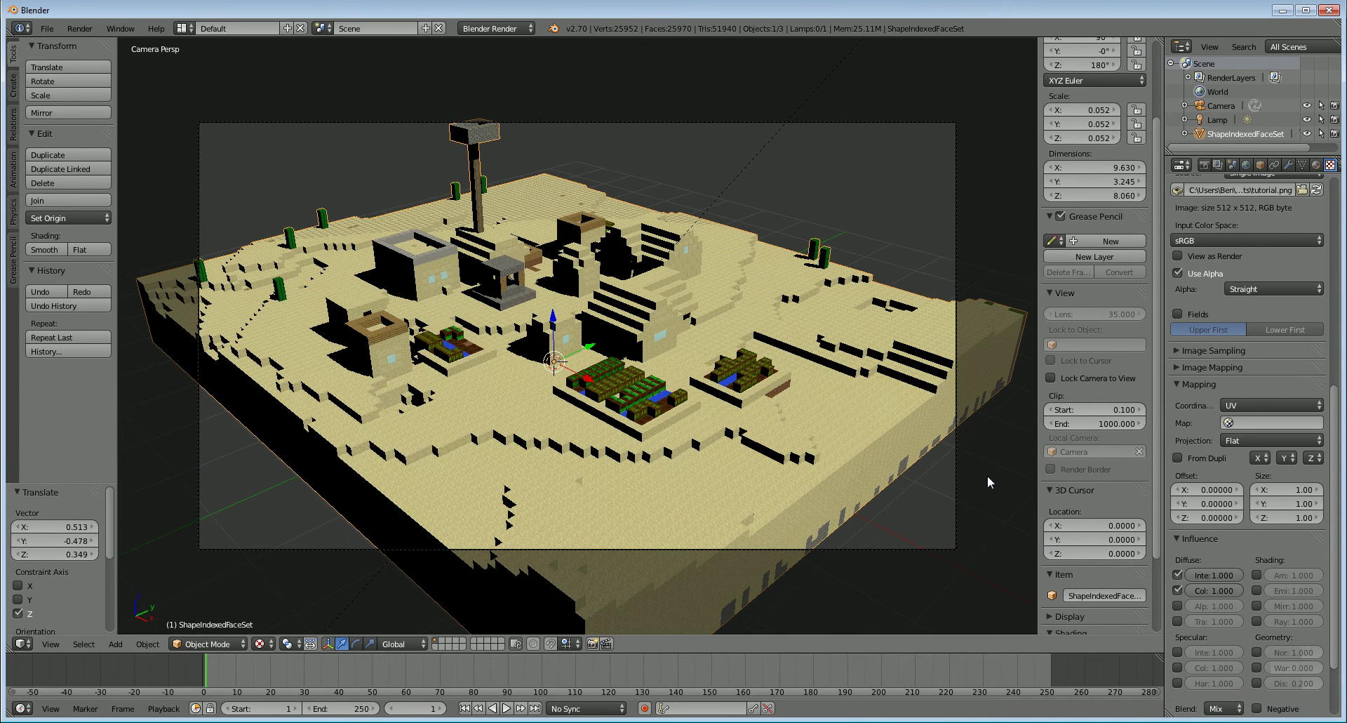
scroll(825, 455, up, 4)
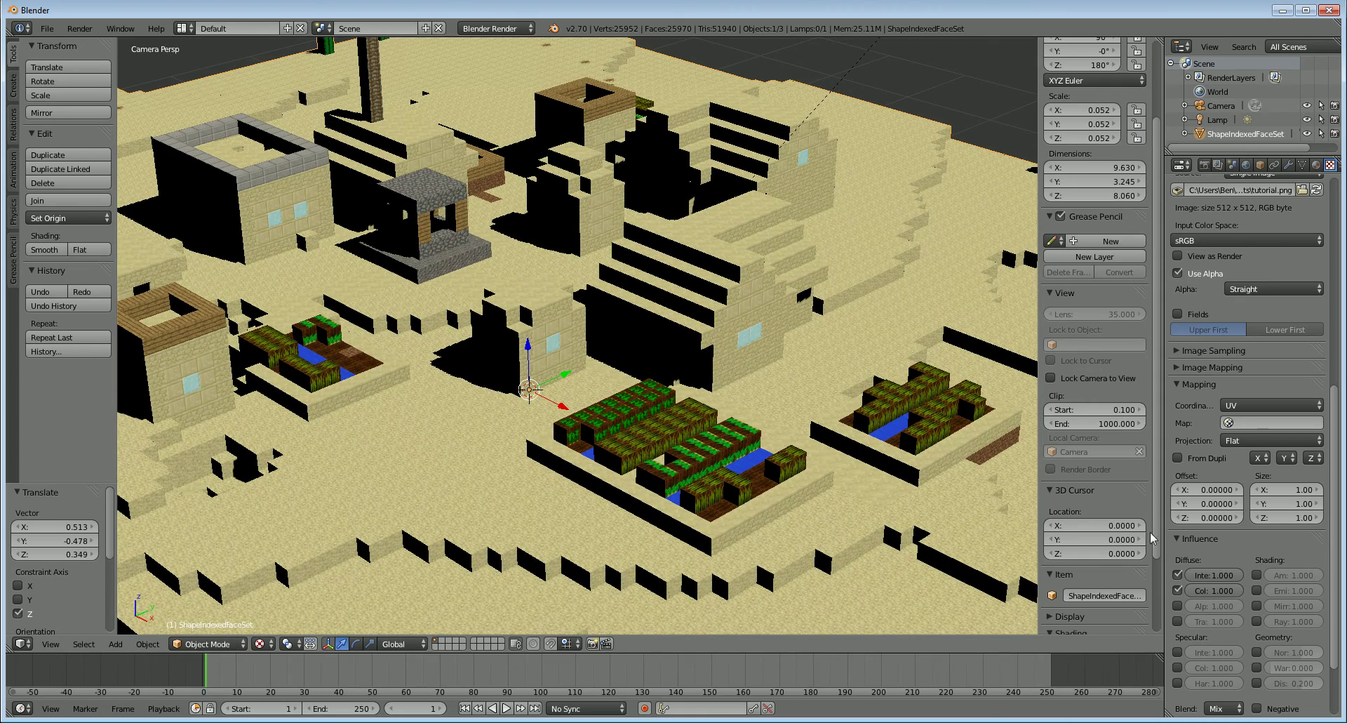
scroll(898, 527, down, 2)
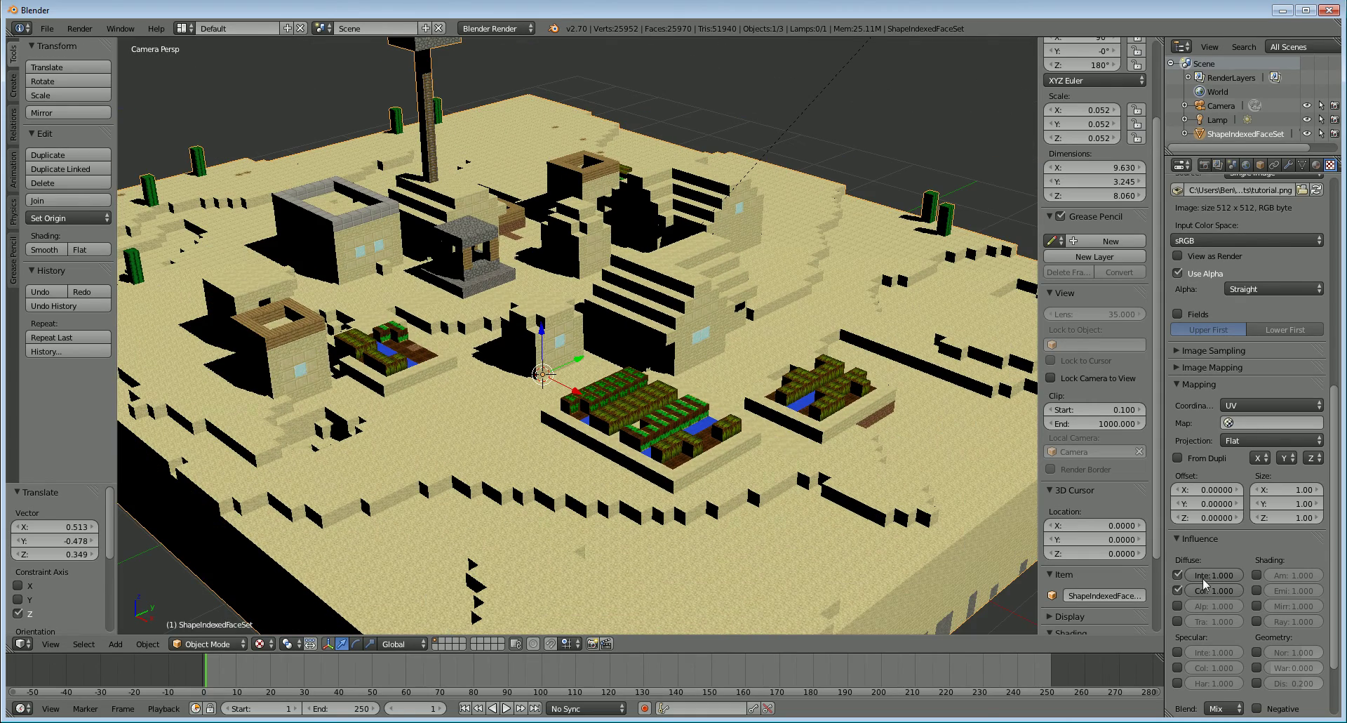
Set the tutorial.png texture's diffuse colour influence to 0.900 and check the effect on the farm plots and material preview
click(1221, 591)
click(1183, 559)
click(1215, 591)
key(Return)
key(KP_0)
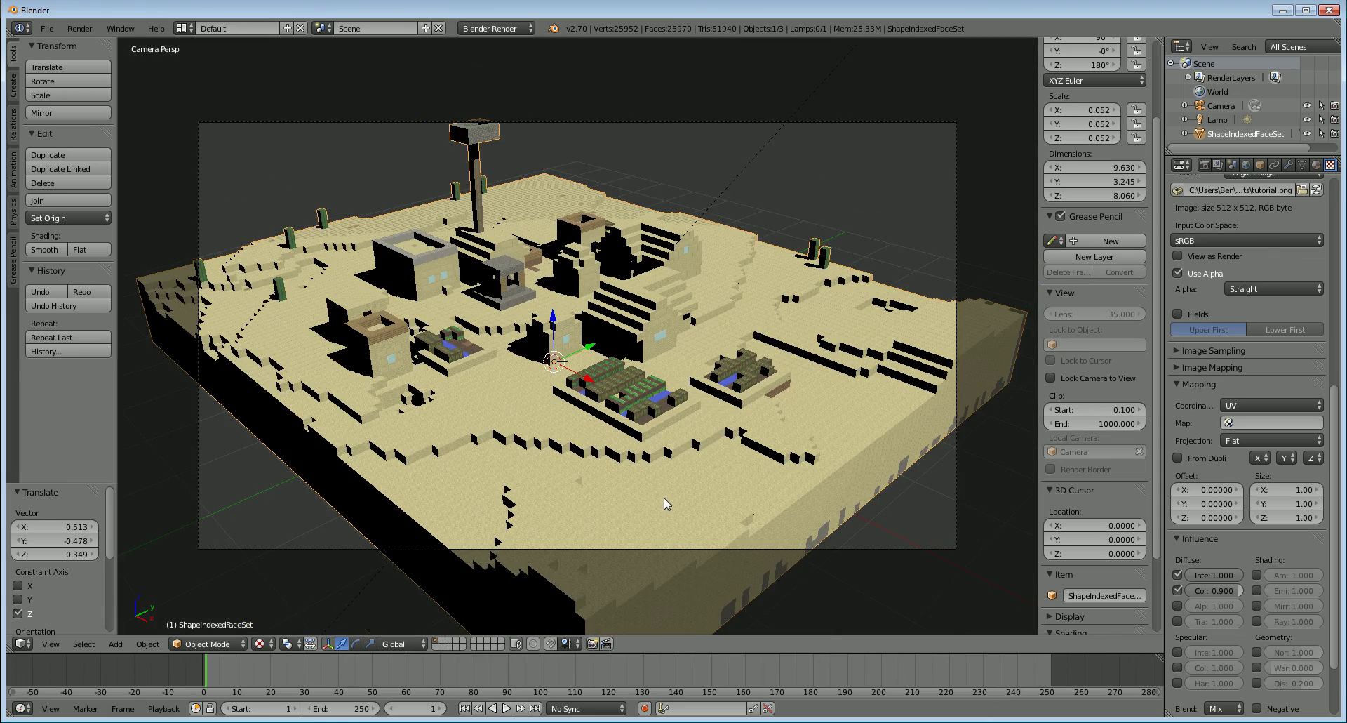
scroll(664, 498, up, 5)
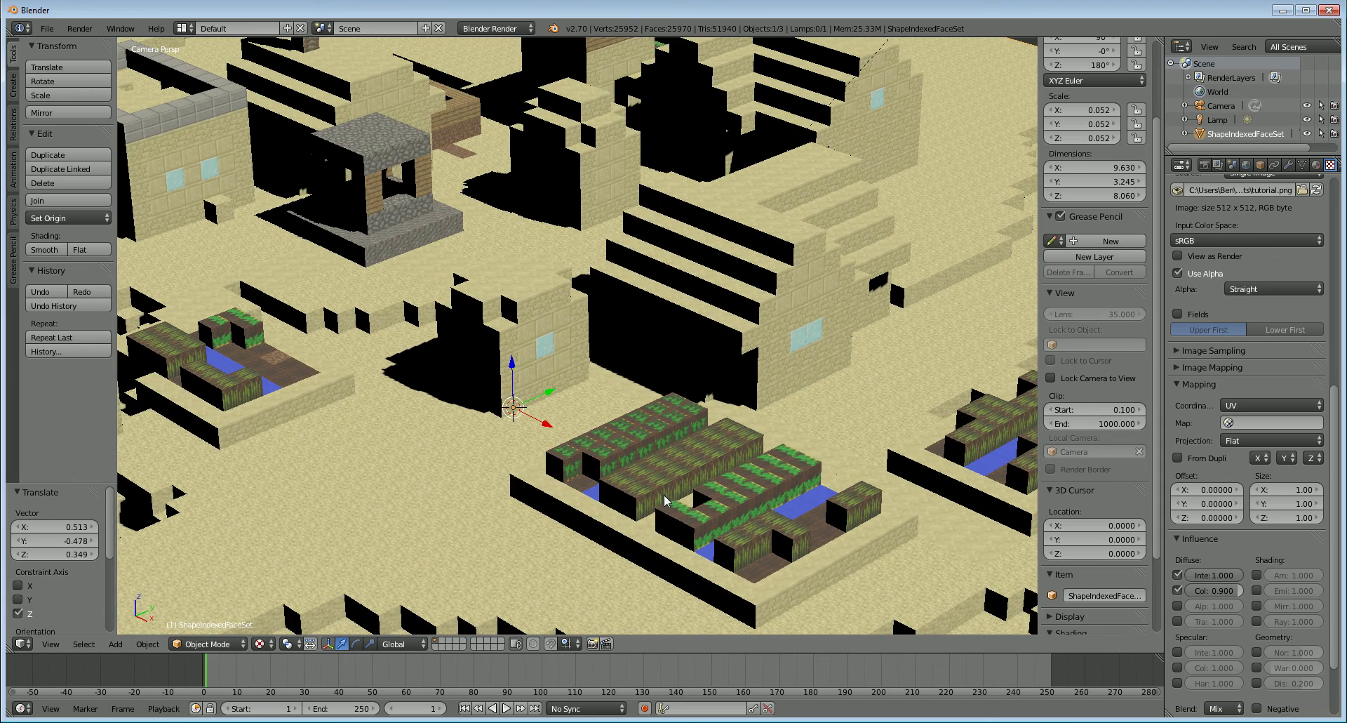
click(1317, 165)
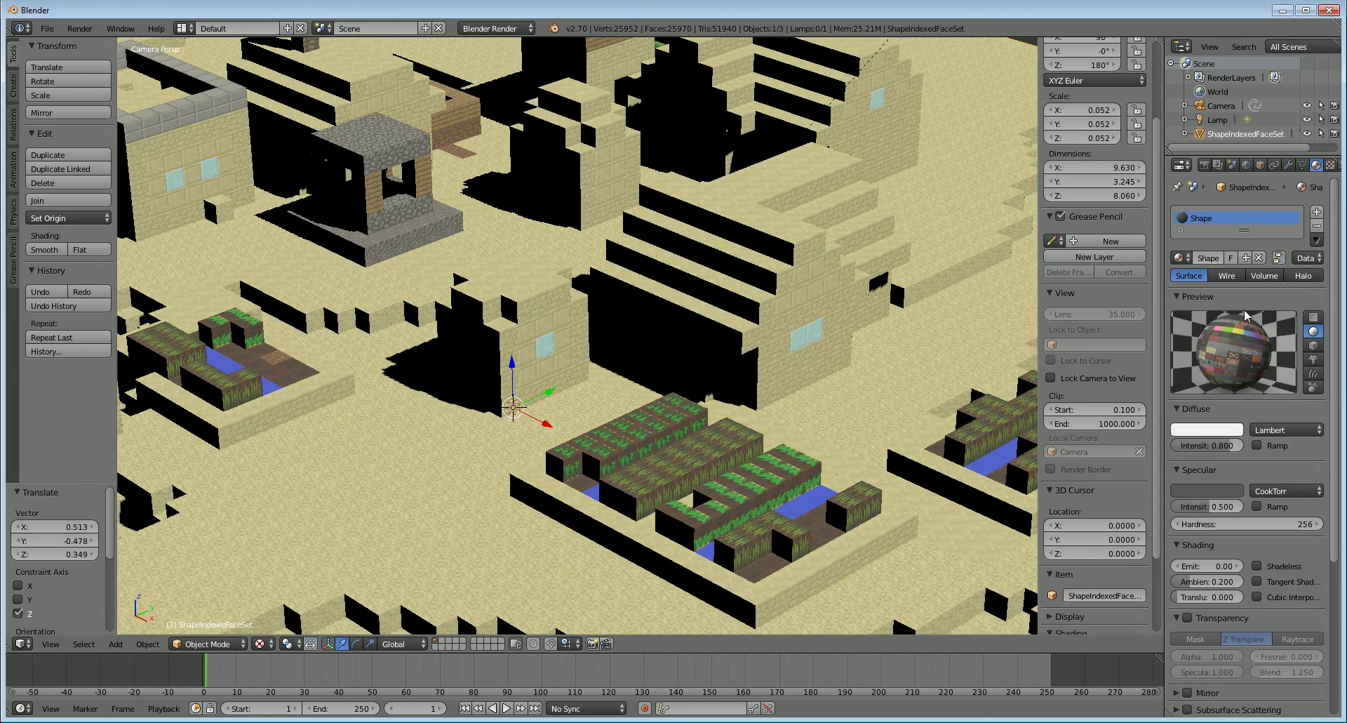
click(1330, 165)
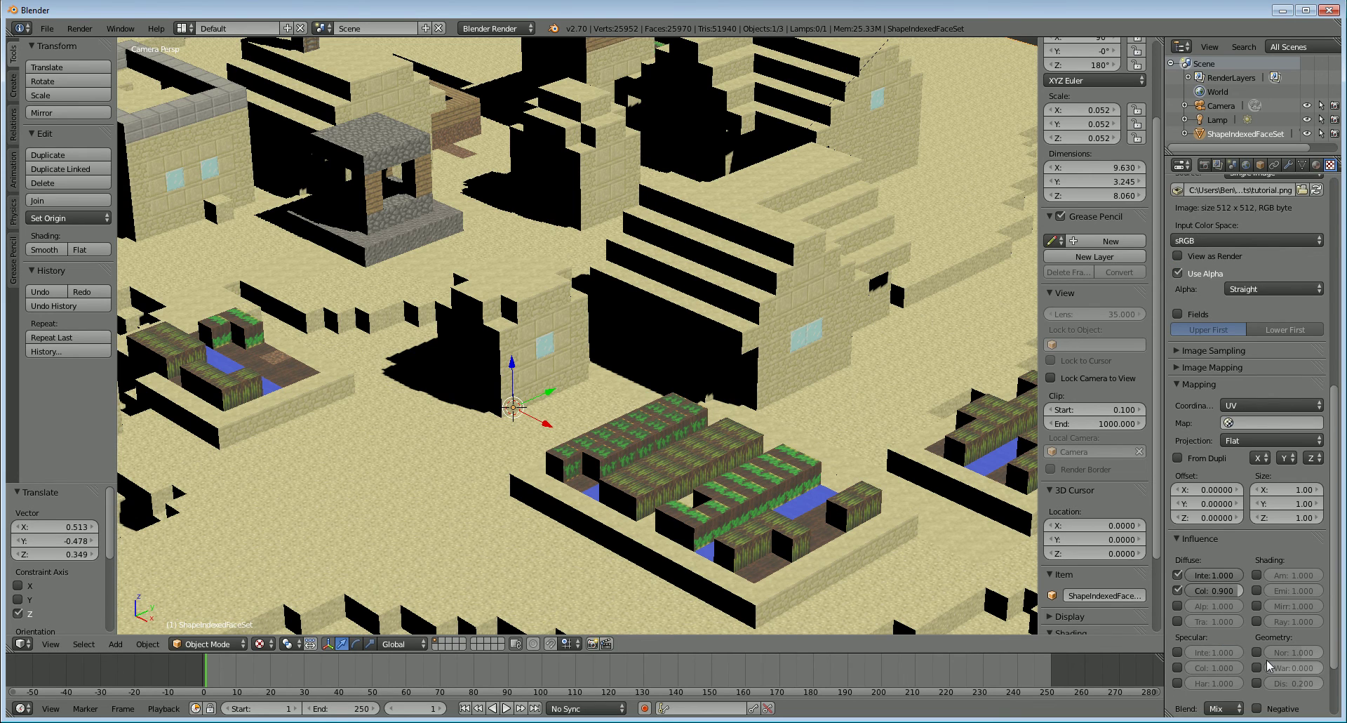
scroll(794, 559, down, 5)
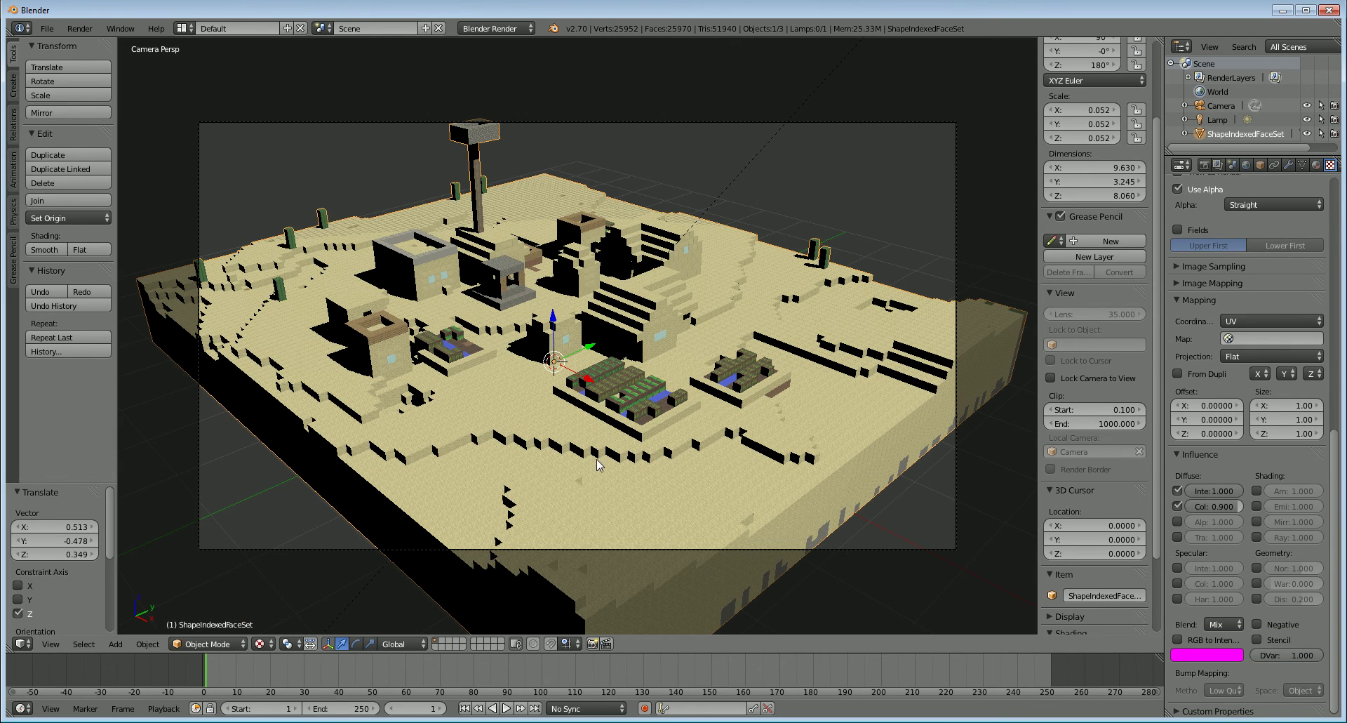
Enable ambient occlusion with a factor of 0.69 and environment lighting for the world
right_click(895, 548)
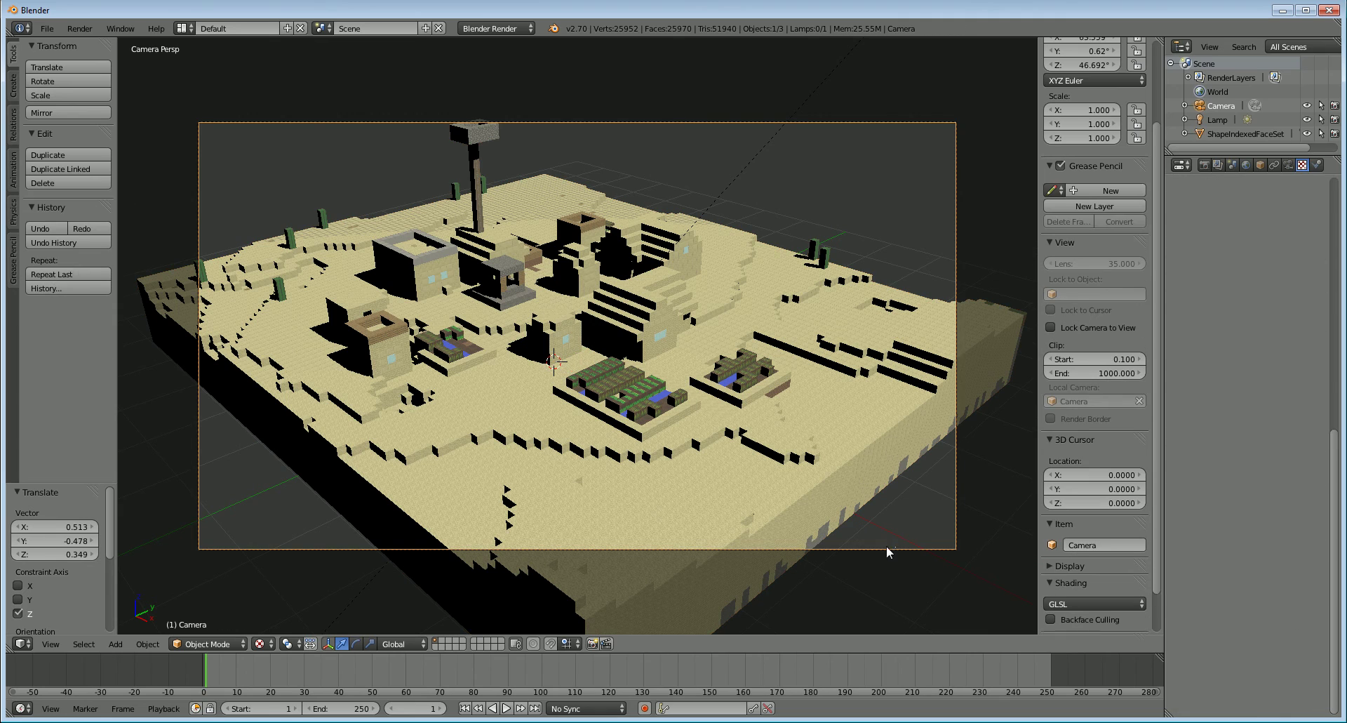
click(1249, 167)
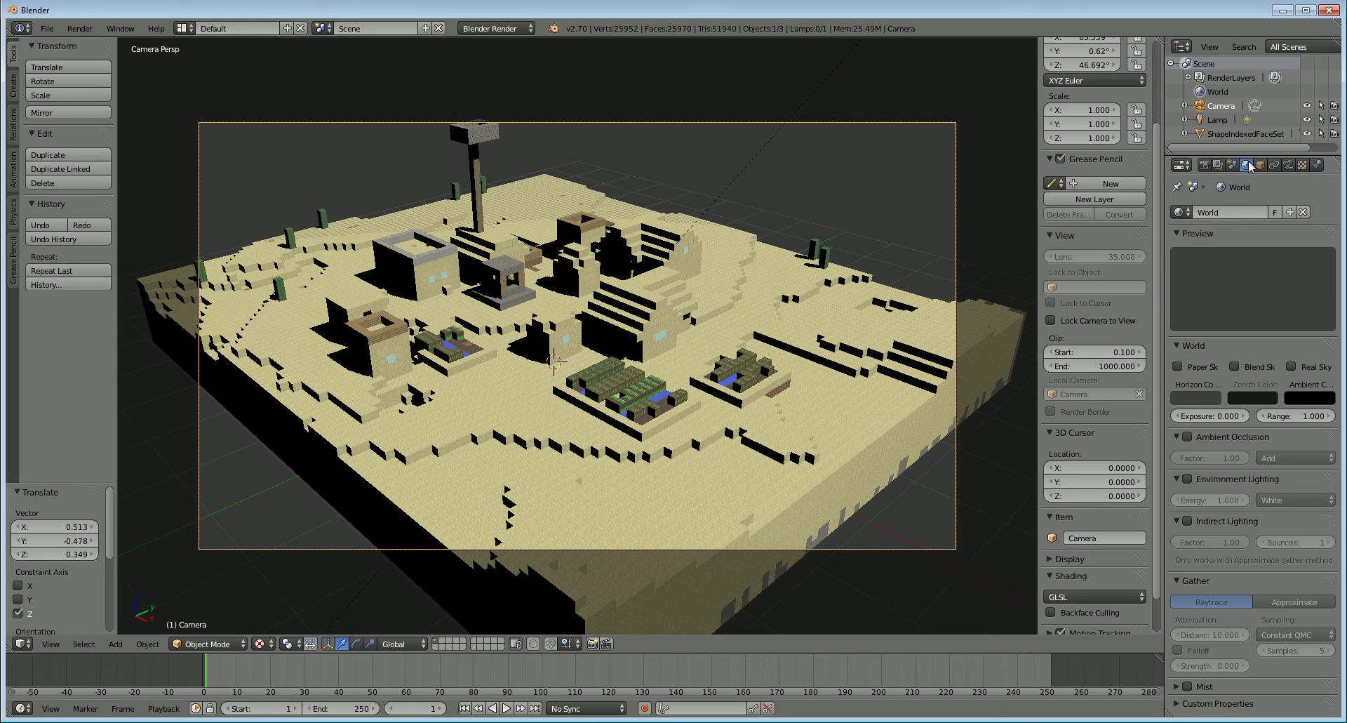
click(1187, 437)
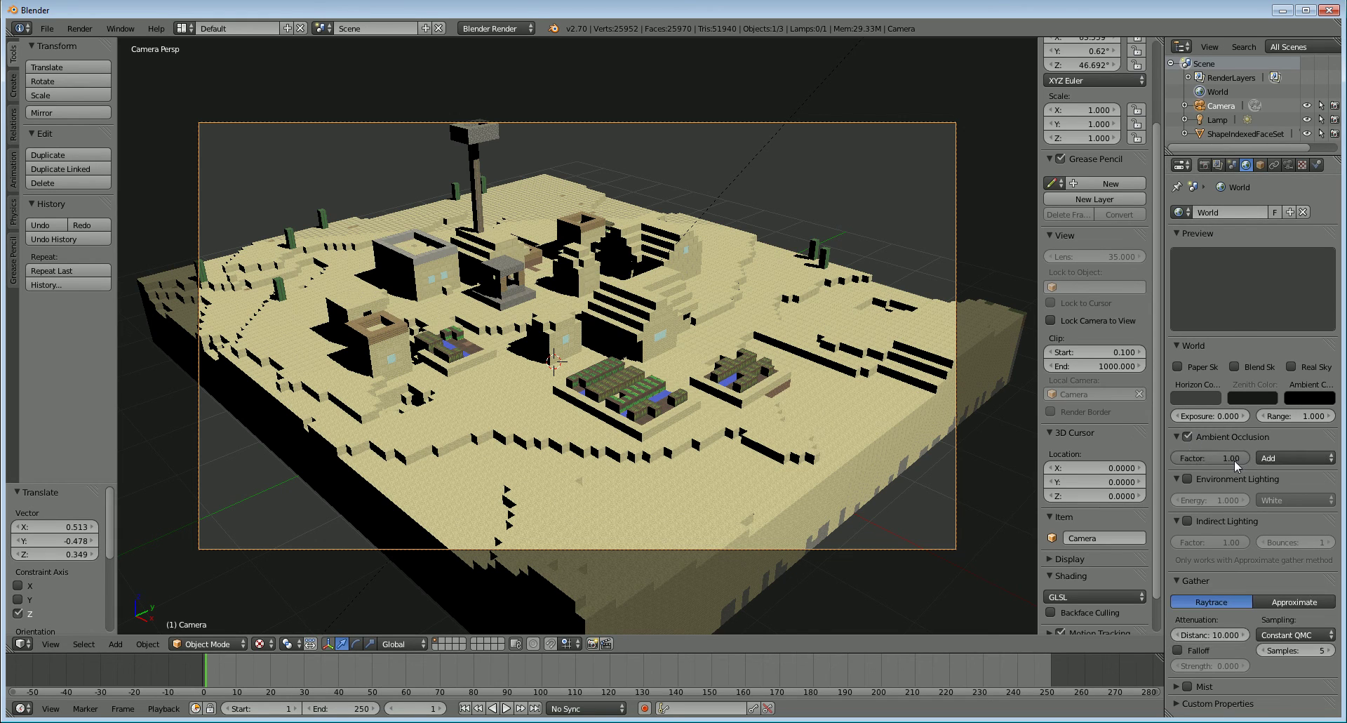
click(1186, 479)
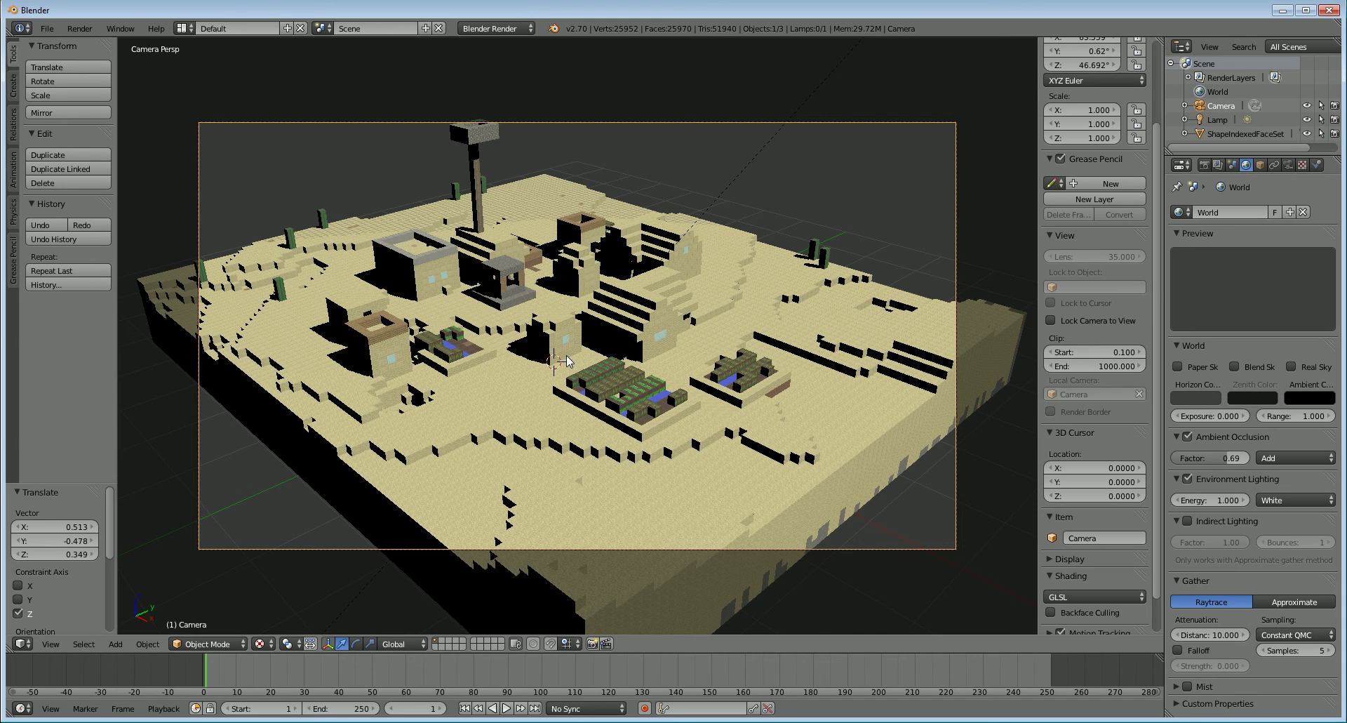
Add a plane at the village's centre and scale it to about 98.8 units wide as a ground surface
key(shift+a)
click(600, 360)
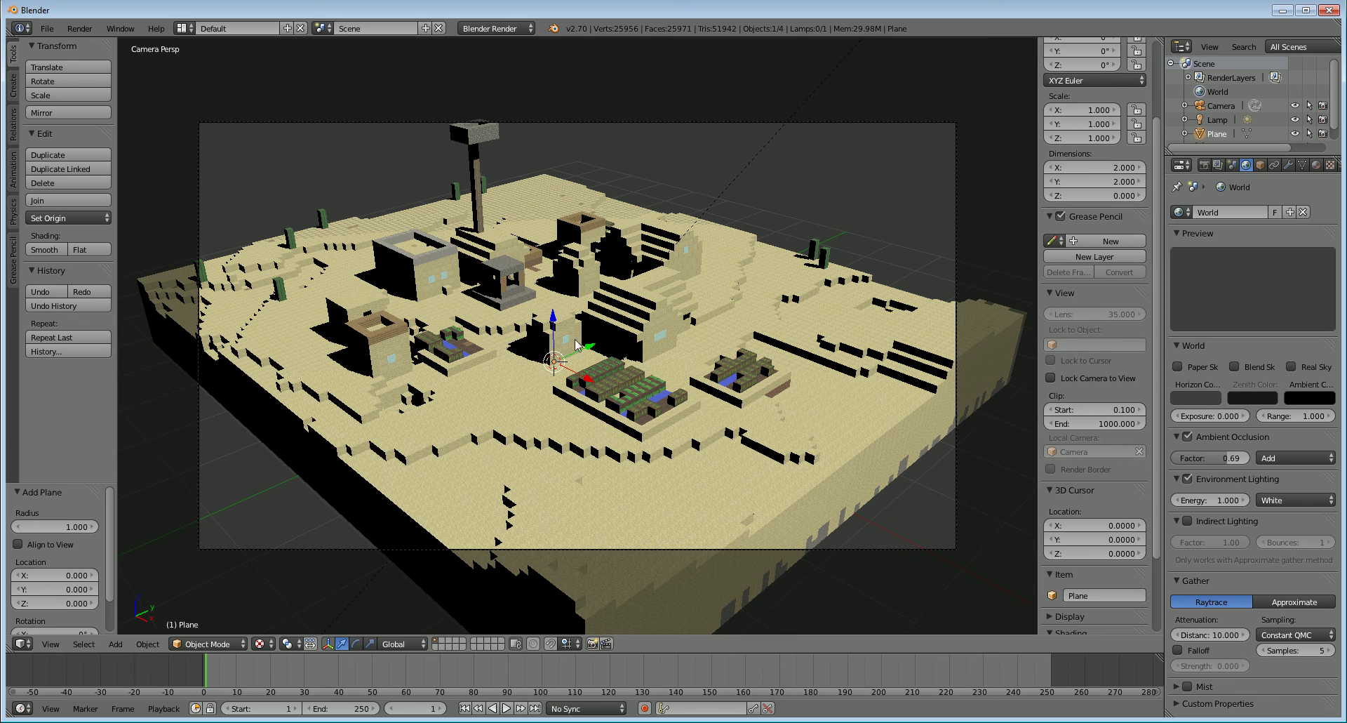
key(s)
click(1051, 330)
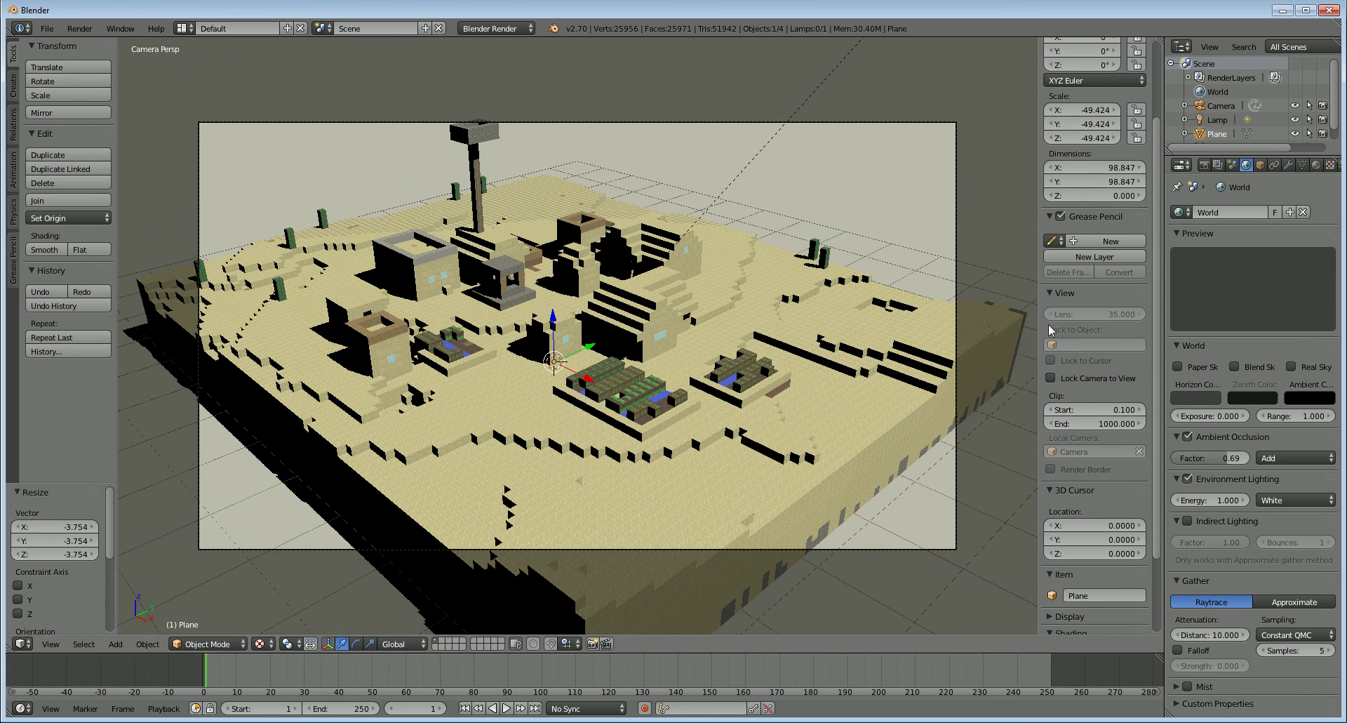
Give the ground plane a new material and darken its diffuse colour to dark grey
click(1316, 165)
click(1238, 257)
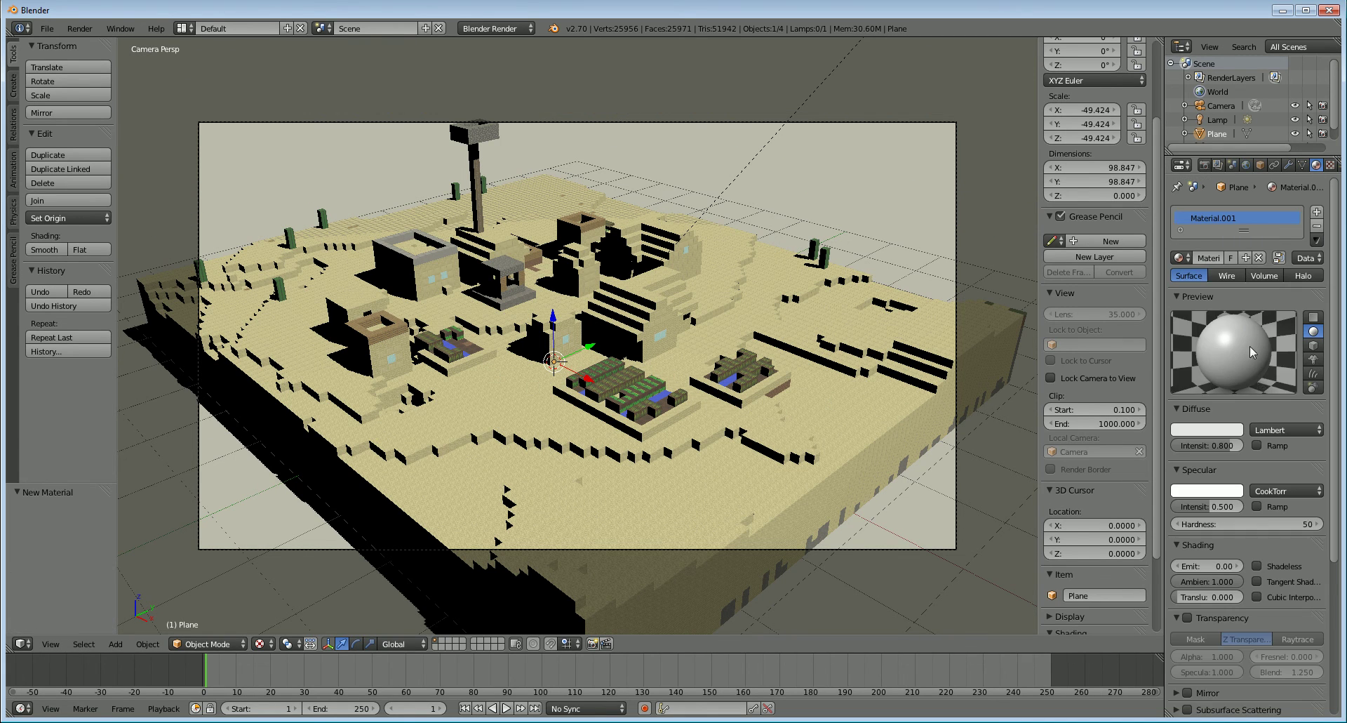
click(1206, 430)
drag(1232, 257, 1232, 313)
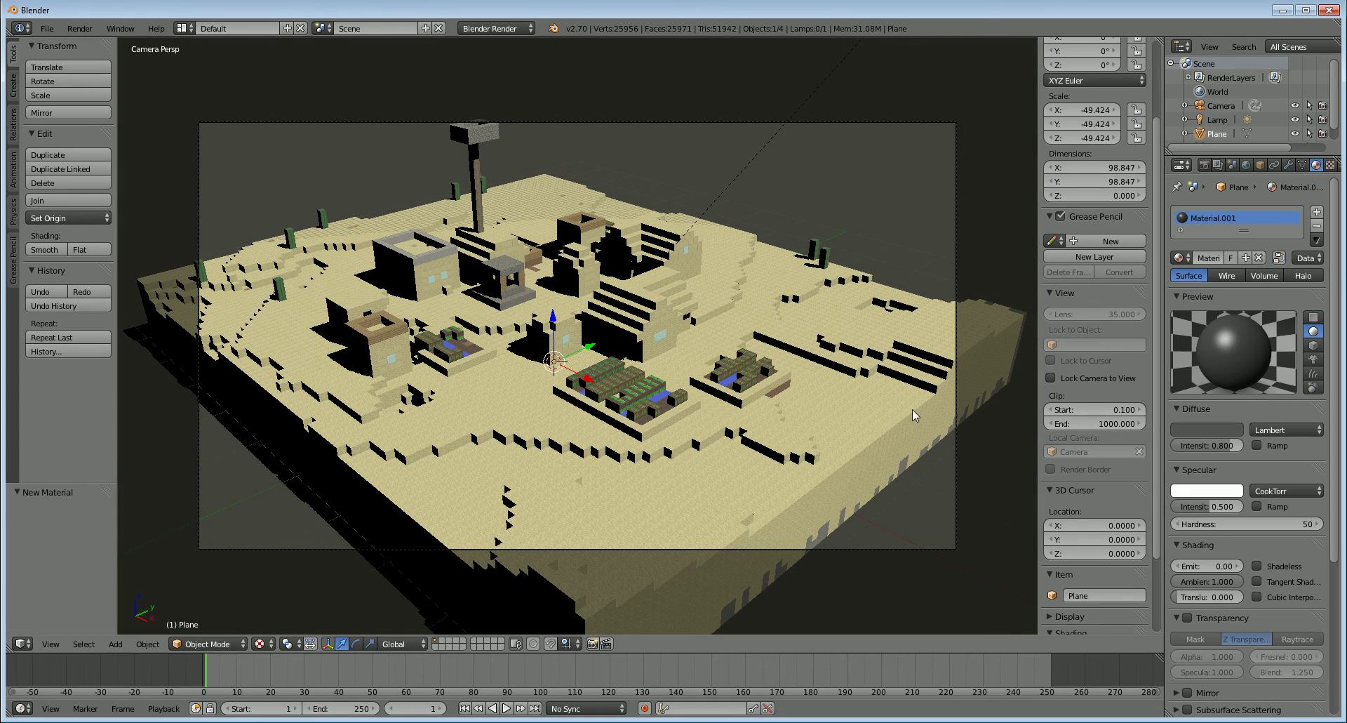
Pull the camera back along its local Z axis by about 3.01 in X, -2.81 in Y and 2.05 in Z to frame more of the village
right_click(956, 463)
key(g)
key(z)
key(z)
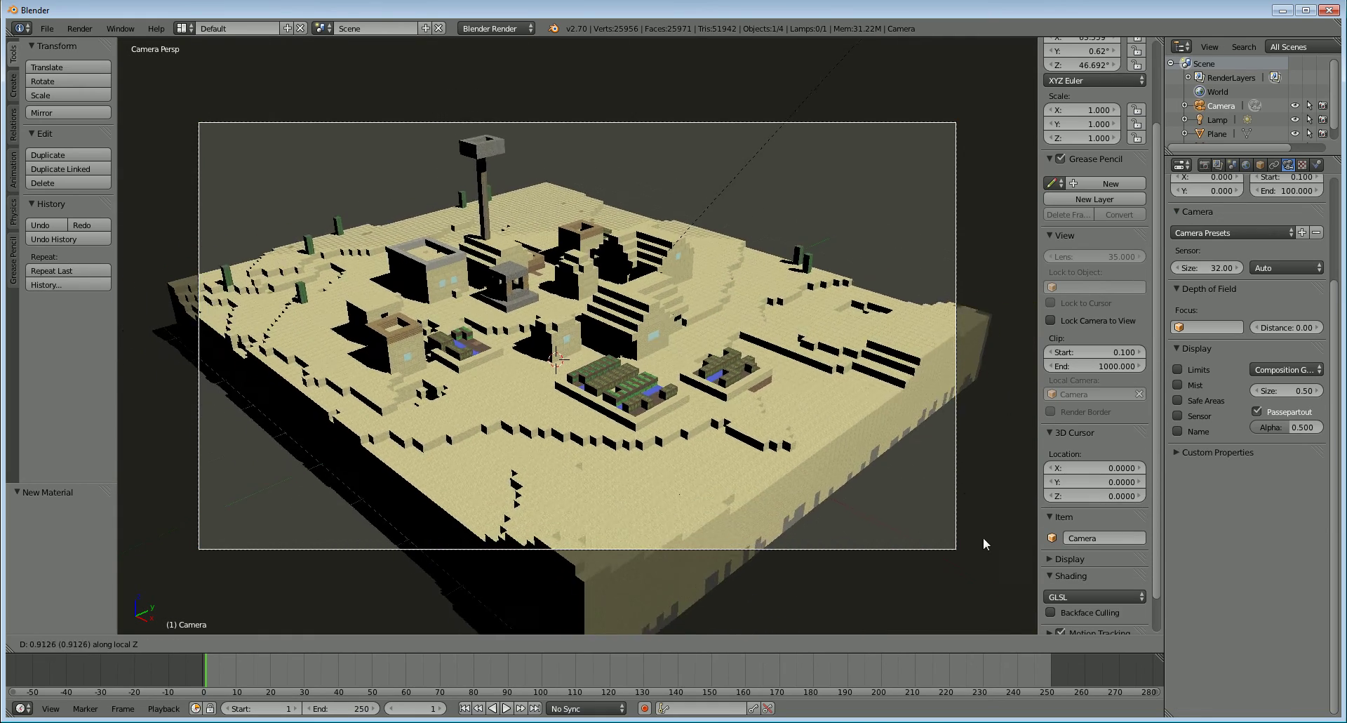
click(323, 602)
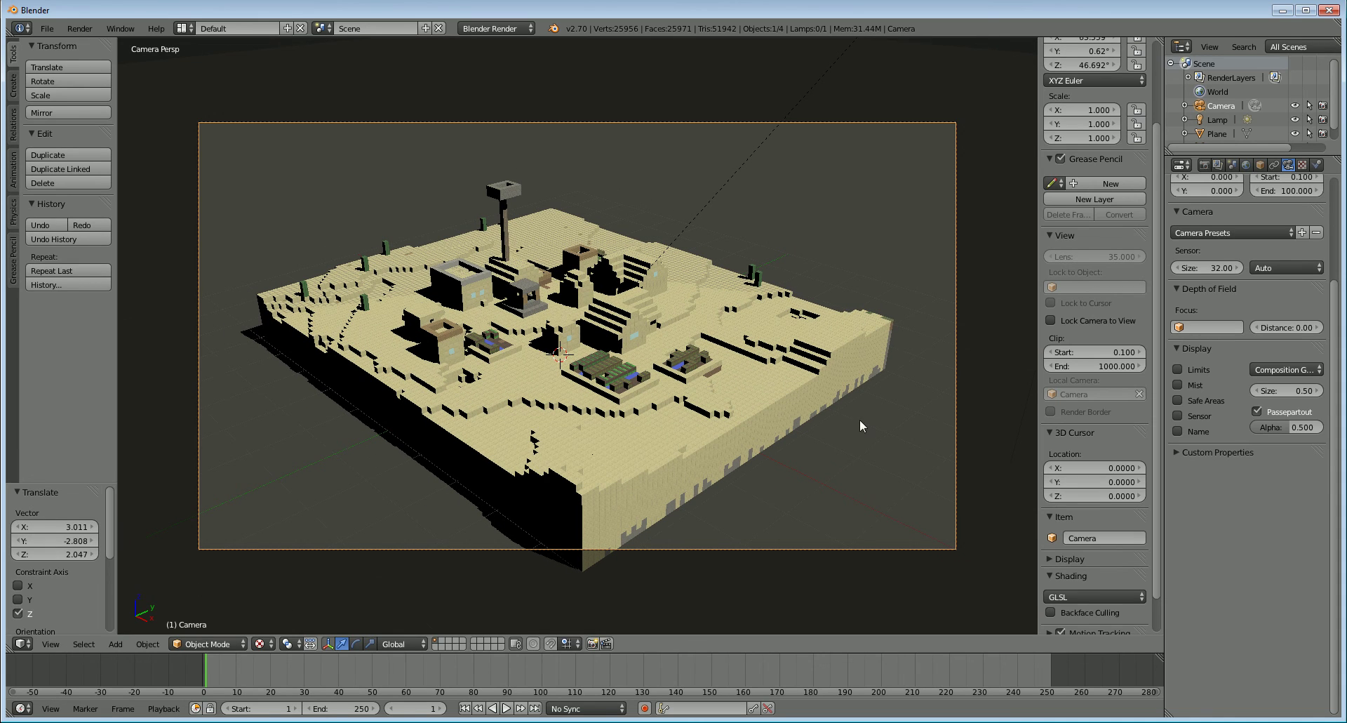
Render a still image of the desert village from the adjusted camera view
click(1205, 165)
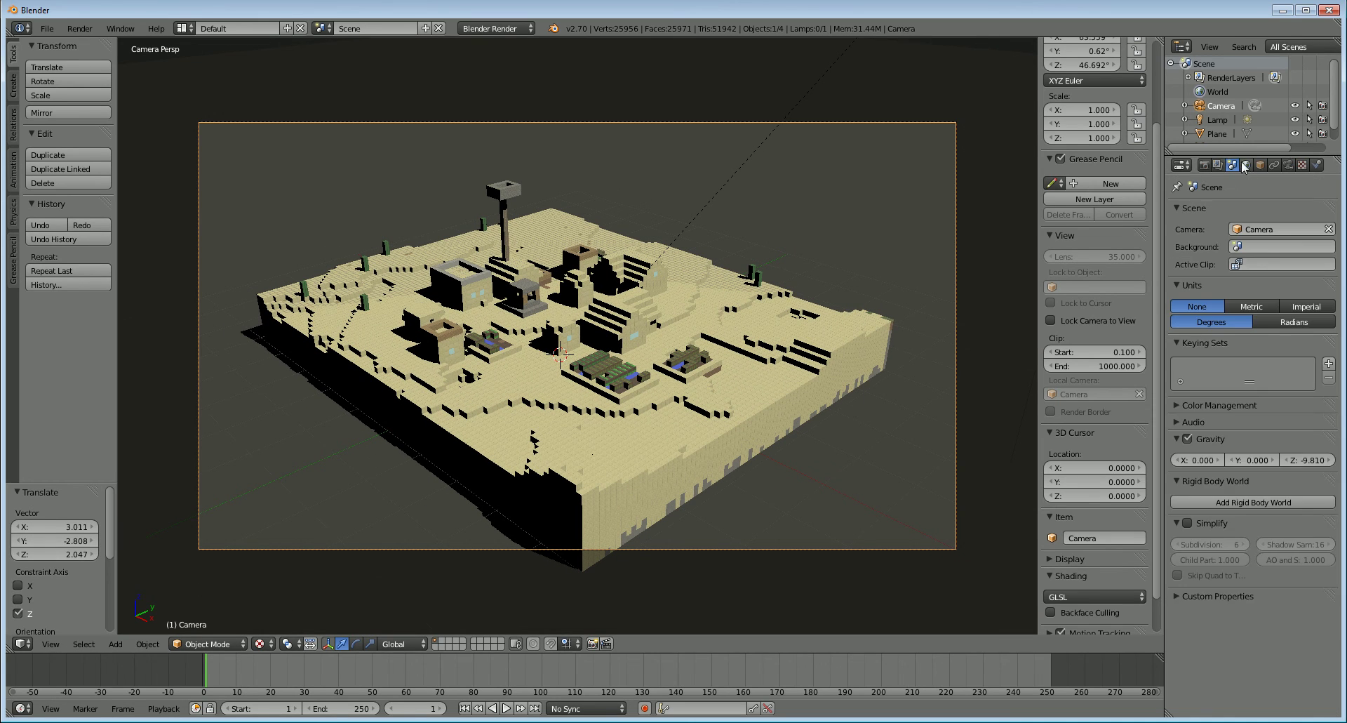
click(1213, 230)
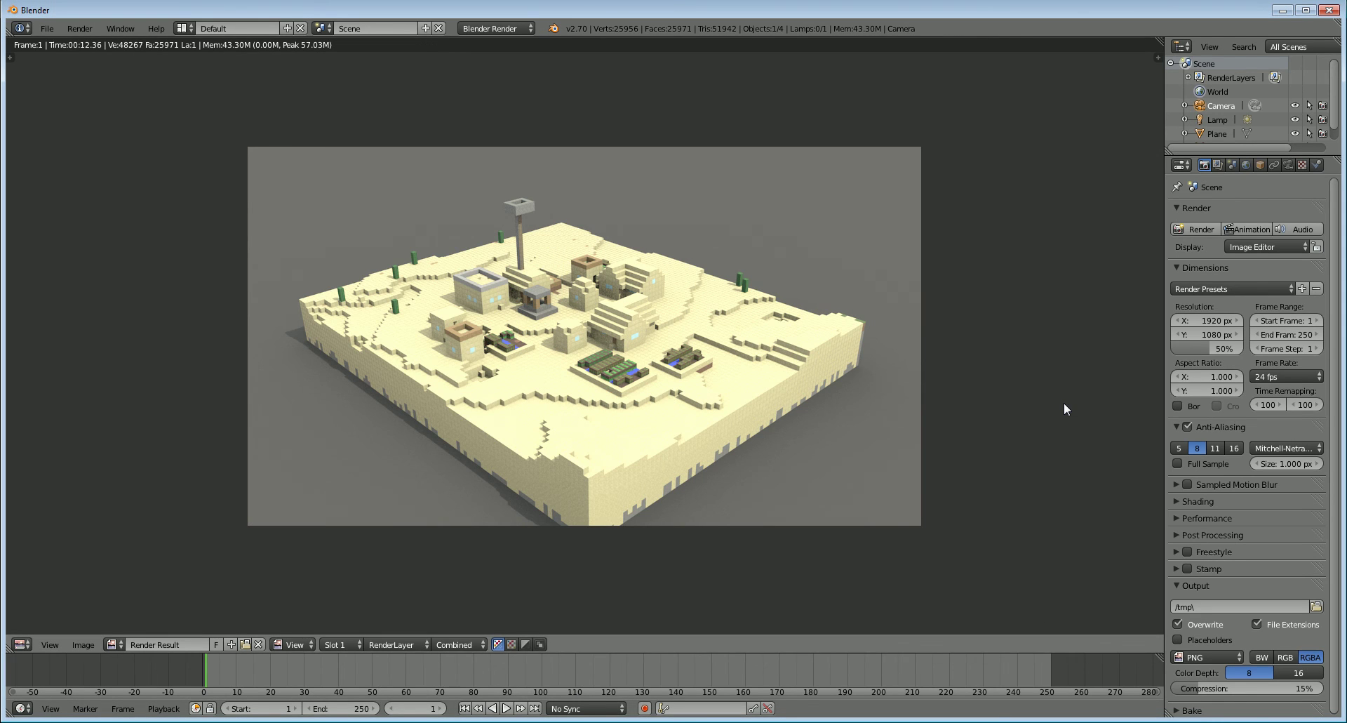
Examine the rendered village image up close and as a whole, checking the buildings, terrain edges, shadows and framing
scroll(674, 395, up, 2)
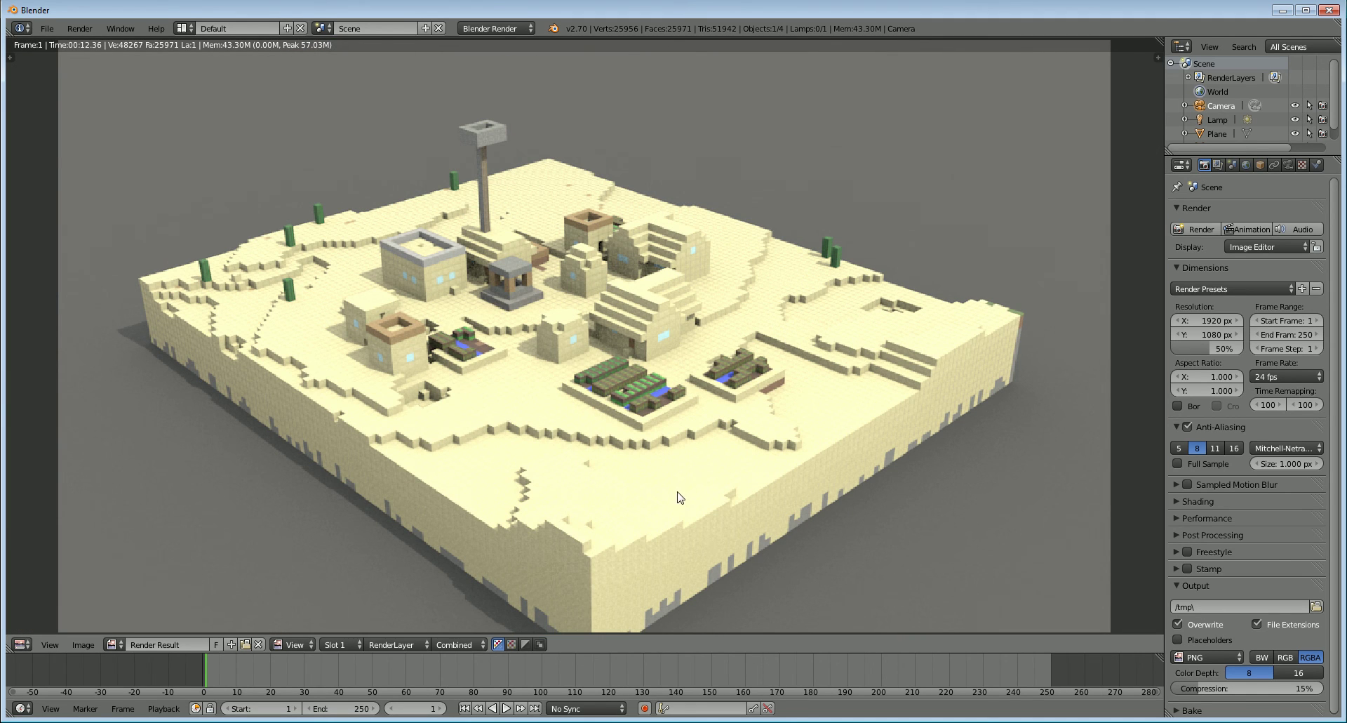
scroll(673, 487, down, 3)
scroll(673, 487, up, 1)
scroll(561, 449, up, 3)
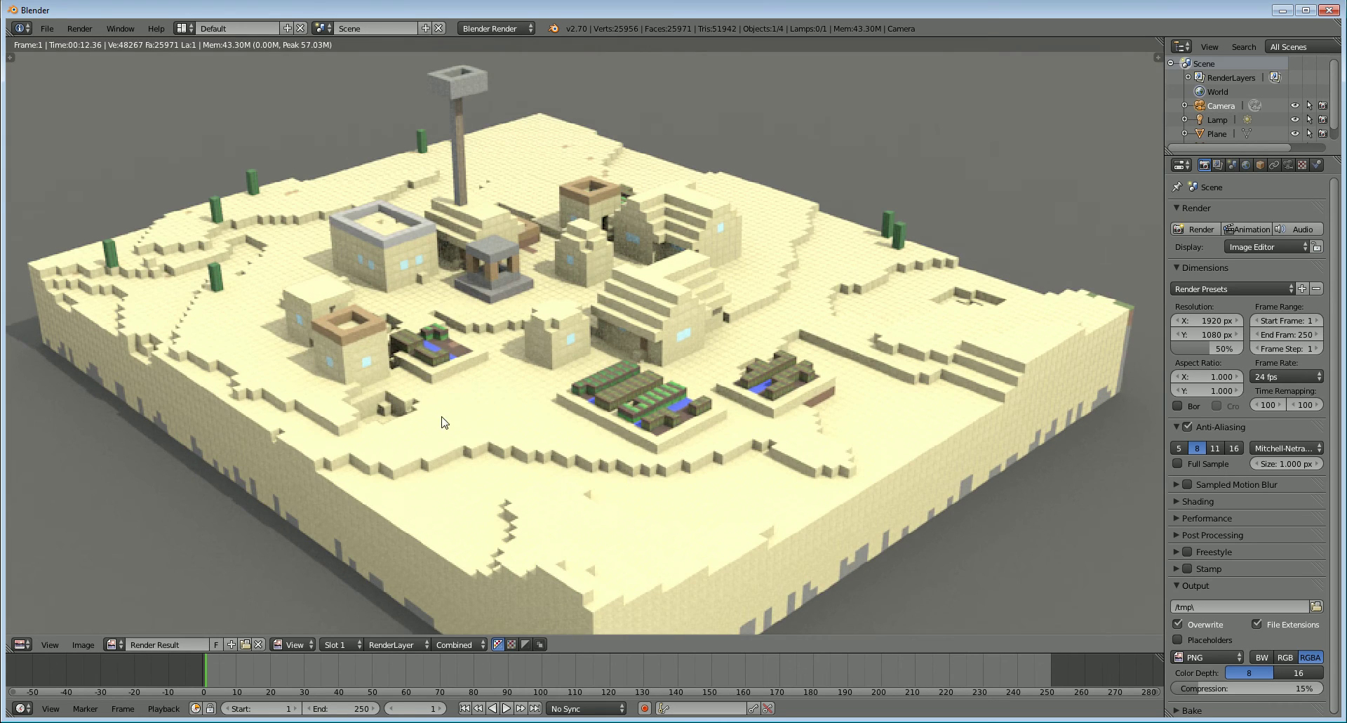
scroll(463, 417, down, 5)
scroll(531, 465, up, 4)
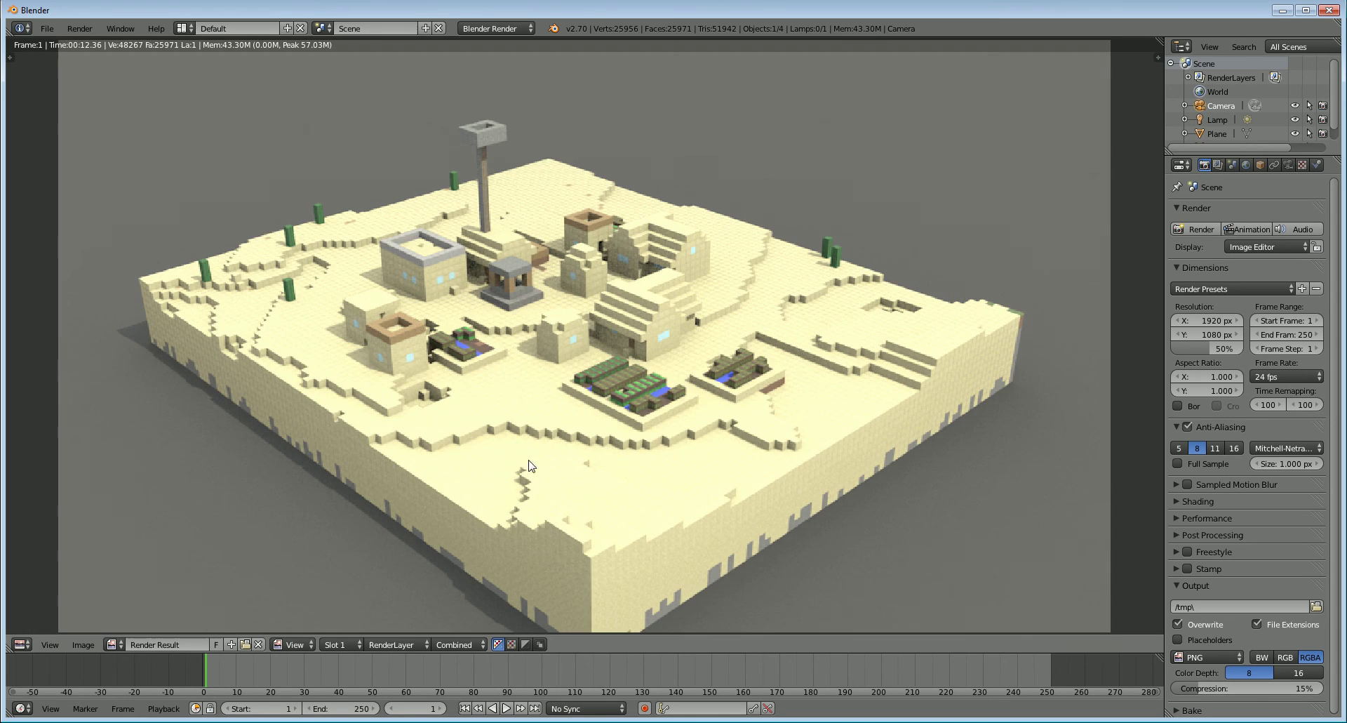
scroll(481, 458, down, 2)
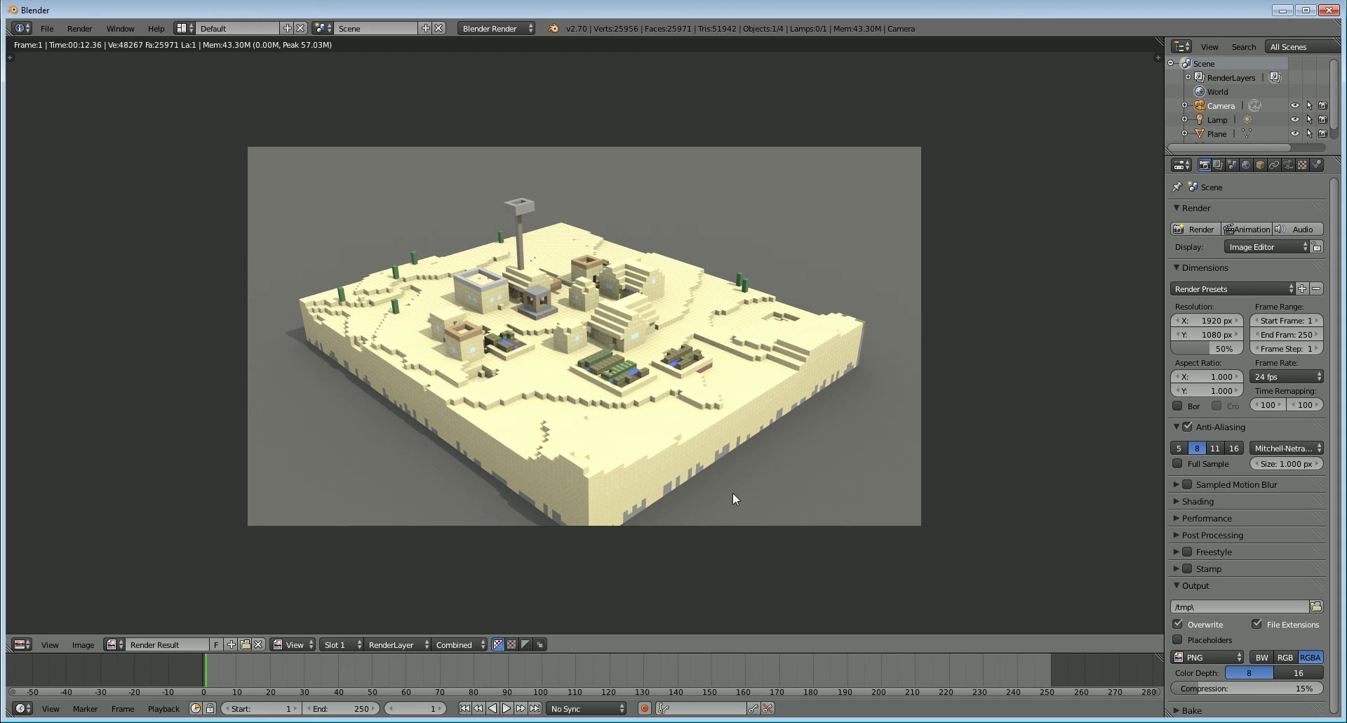
middle_drag(603, 460, 665, 517)
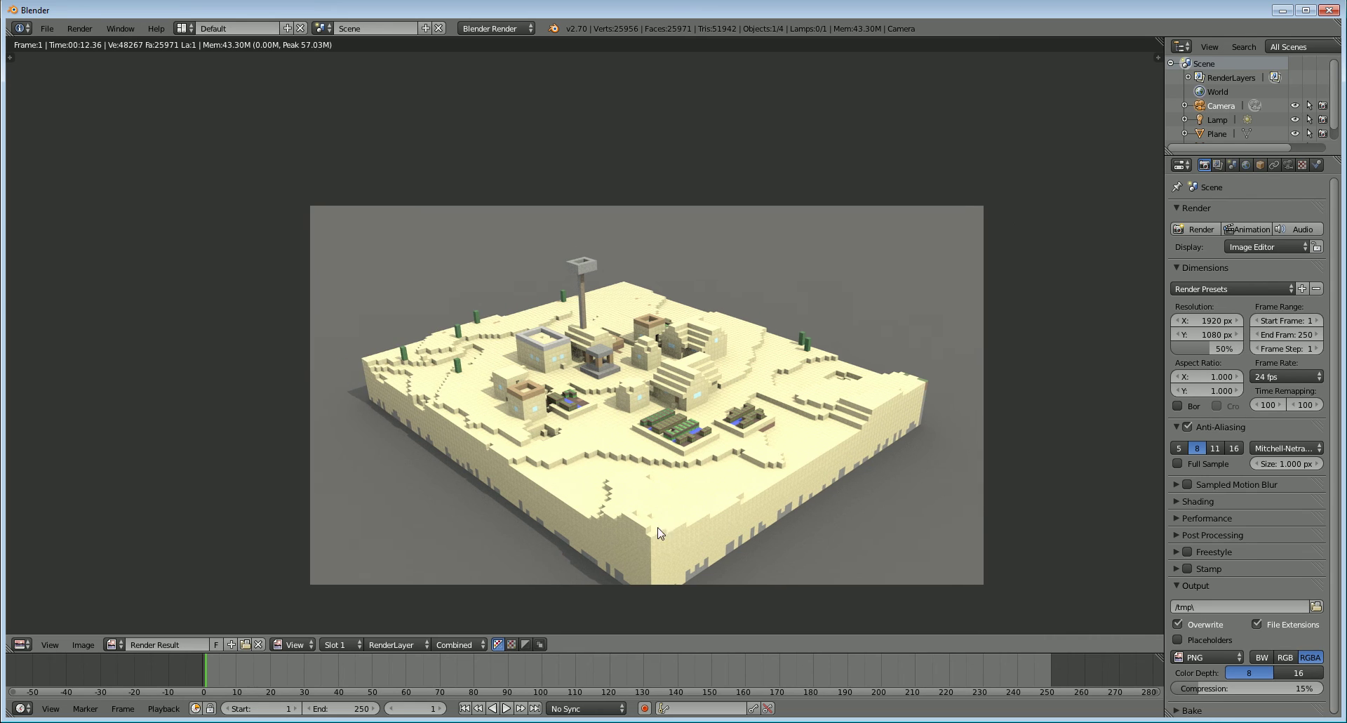
scroll(559, 534, up, 3)
scroll(561, 600, down, 5)
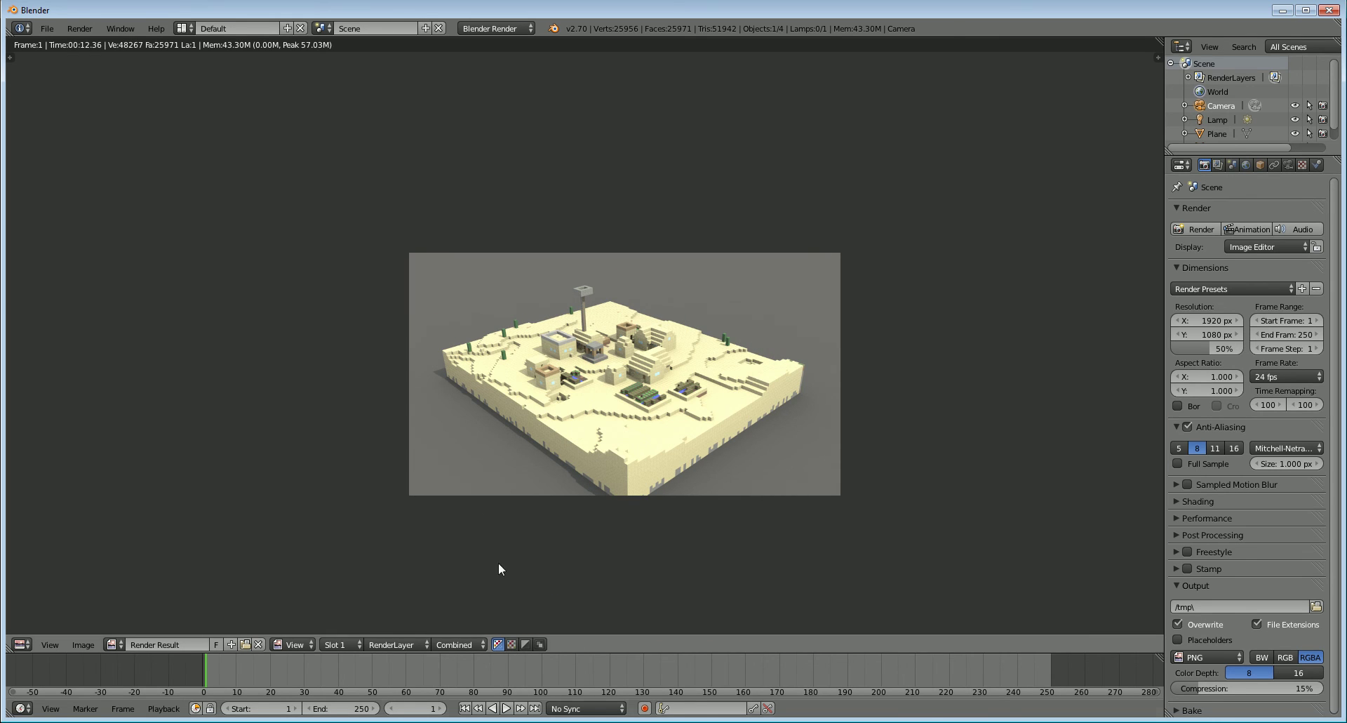